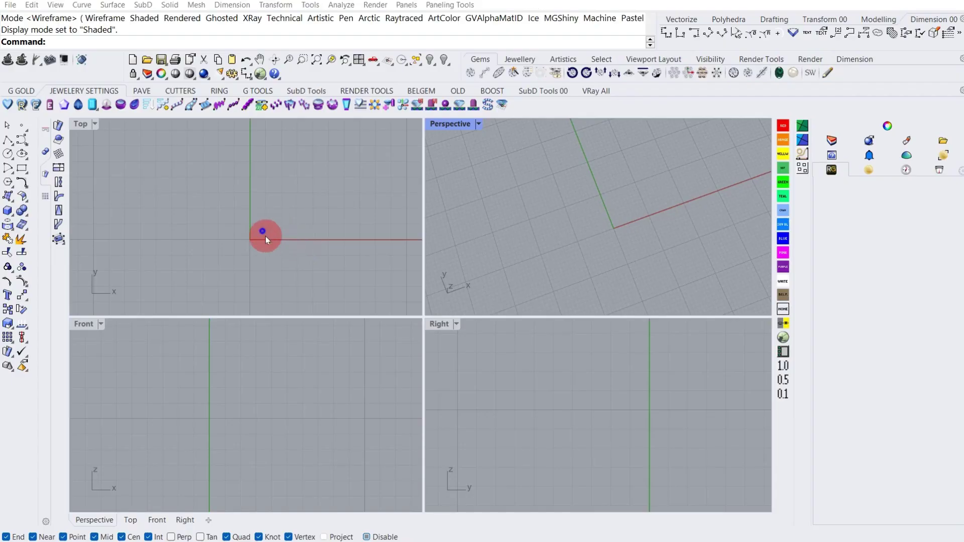
Pan the Top view so the origin sits near the centre of the empty shaded scene
right_click_drag(265, 236, 241, 189)
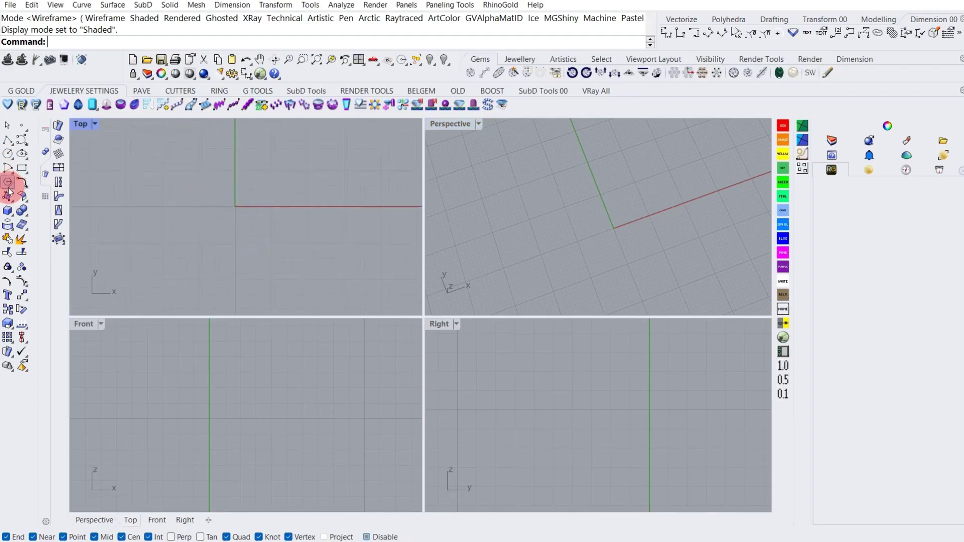
Create a 15 mm diameter sphere centred at the origin
left_click(13, 217)
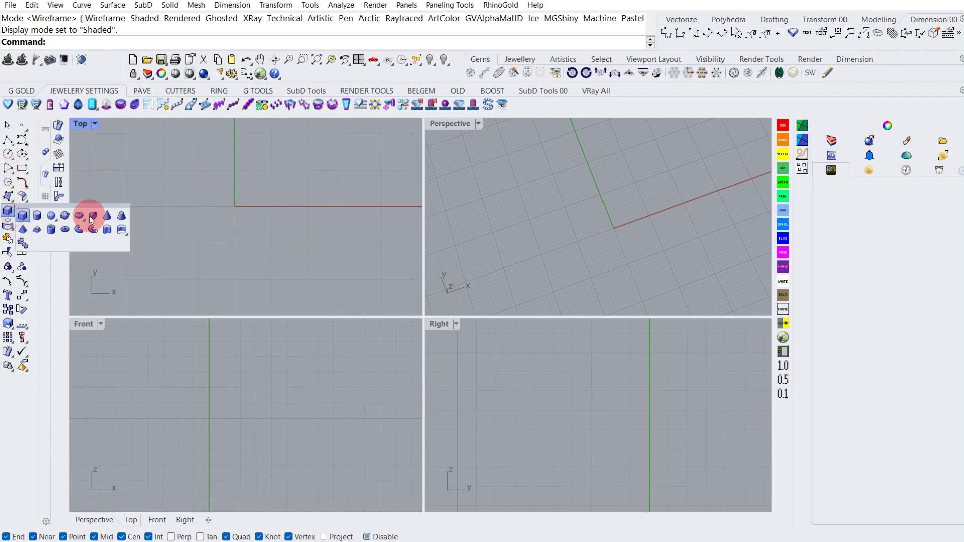
left_click(51, 217)
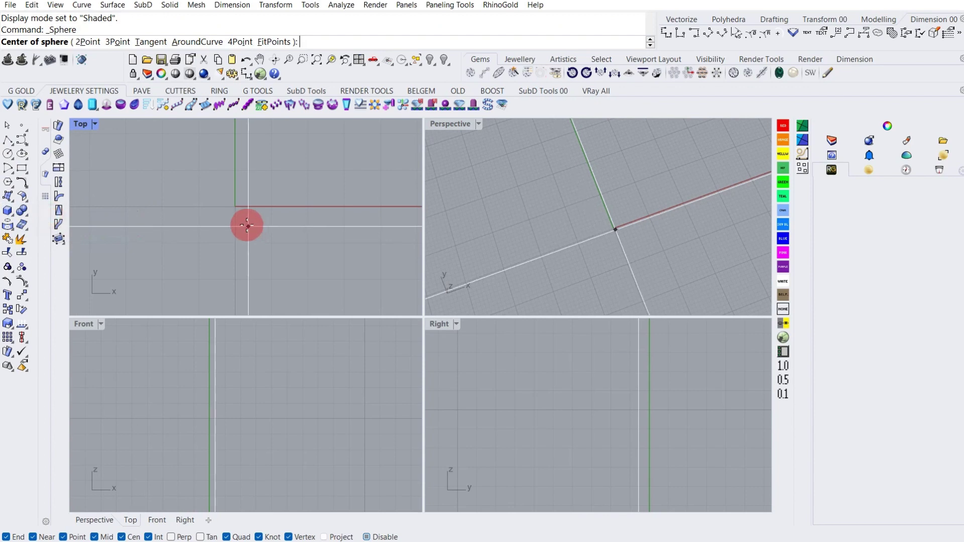
type("0")
key("Return")
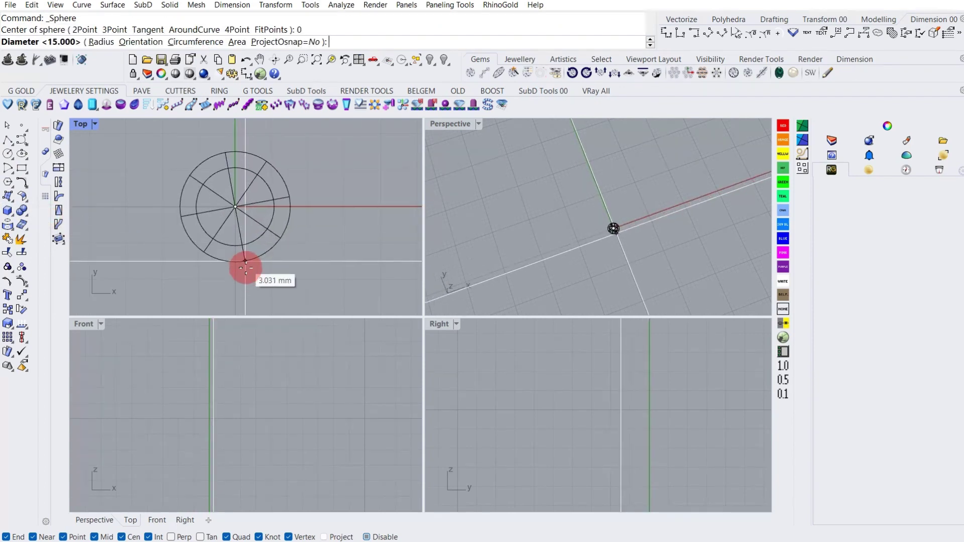
type("15")
key("Return")
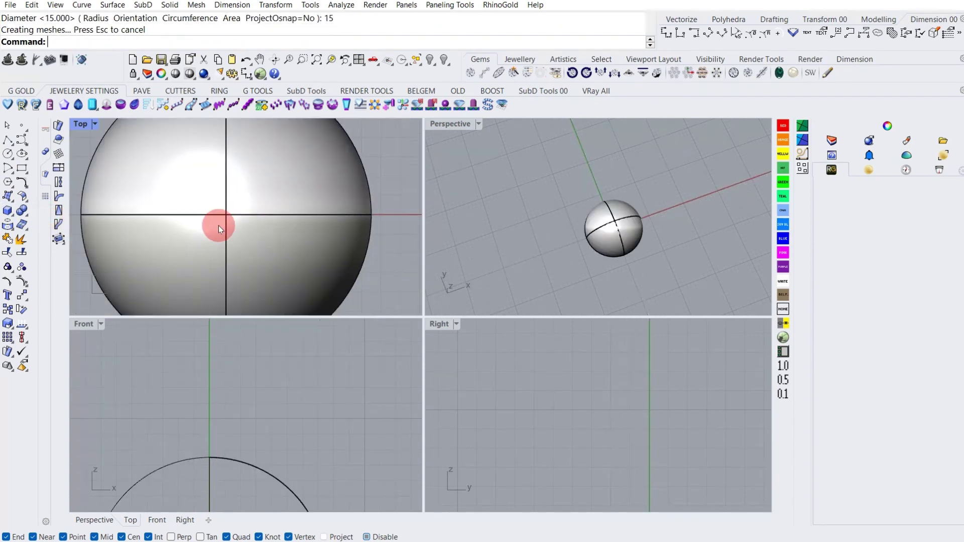
Rotate the sphere slightly using the gumball arc
scroll(271, 396, "down", 5)
left_click(271, 421)
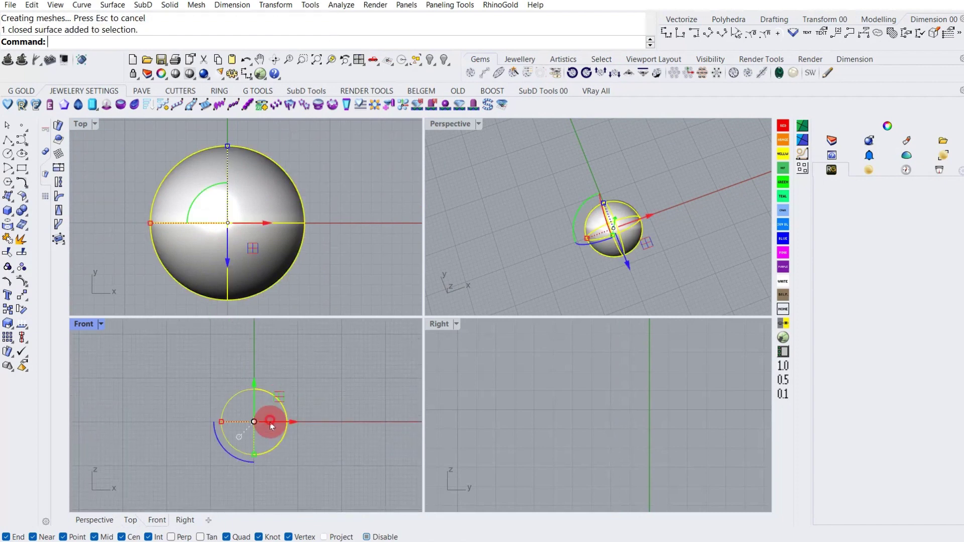
left_click_drag(246, 462, 189, 427)
key("Escape")
type("et")
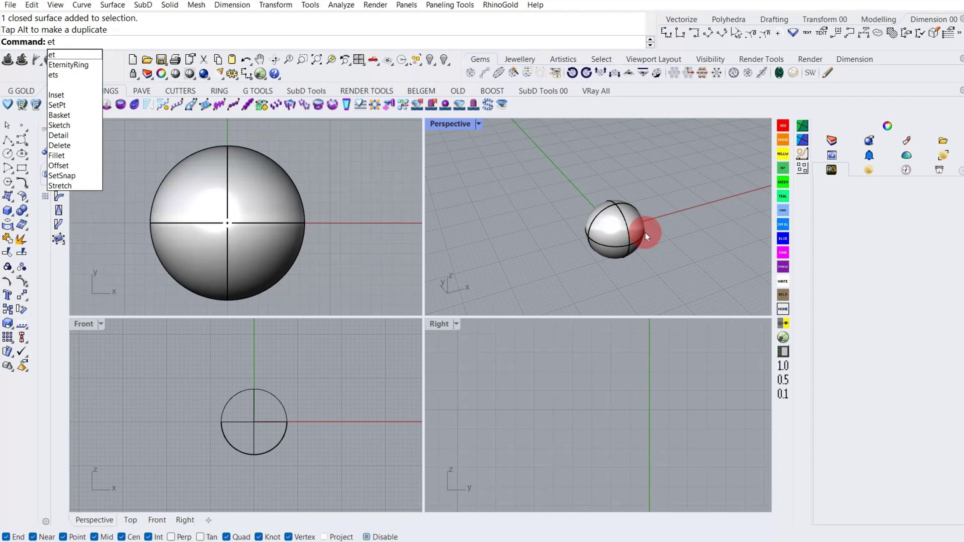
Extract the sphere's lower V-direction isocurve as a separate half-circle curve
key("Return")
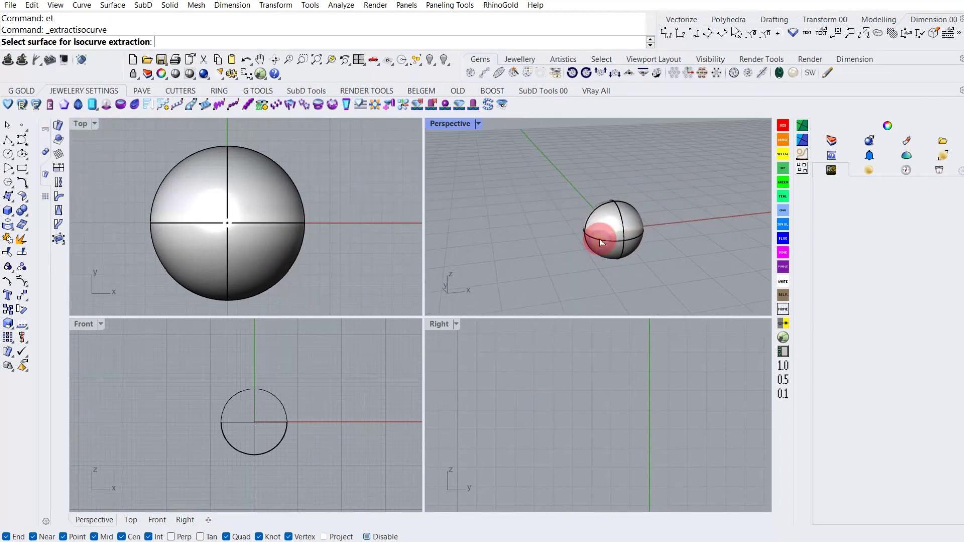
scroll(599, 239, "up", 5)
right_click_drag(598, 215, 560, 221)
left_click(561, 222)
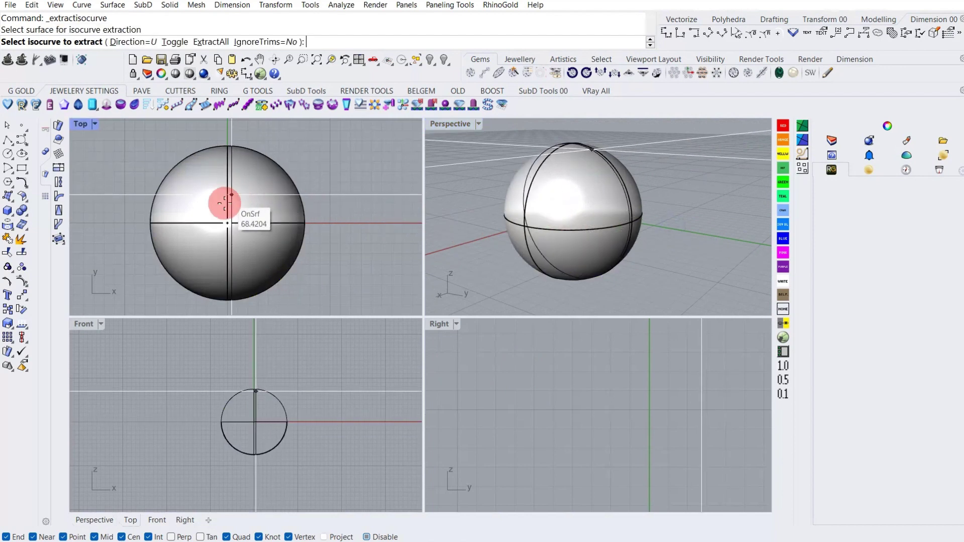
left_click(175, 42)
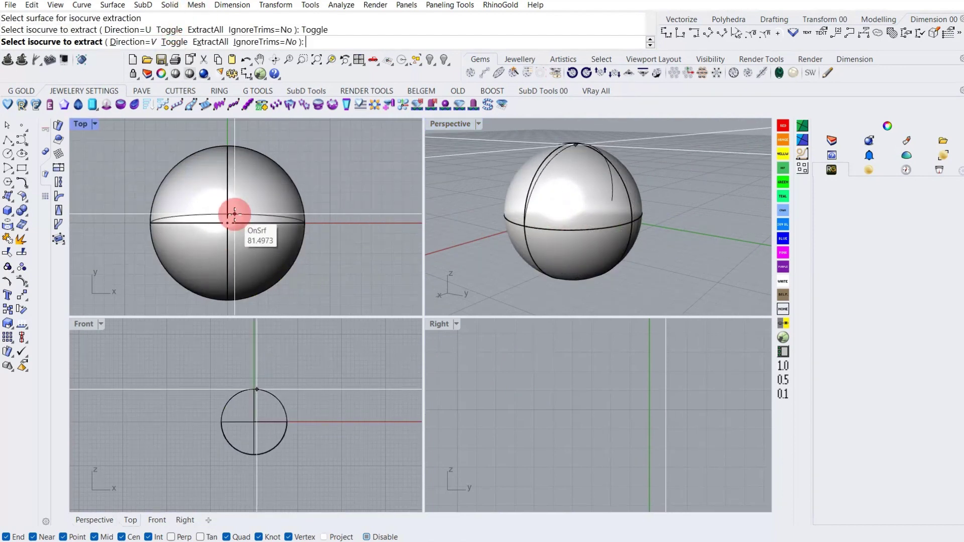
left_click(254, 455)
key("Return")
left_click(522, 370)
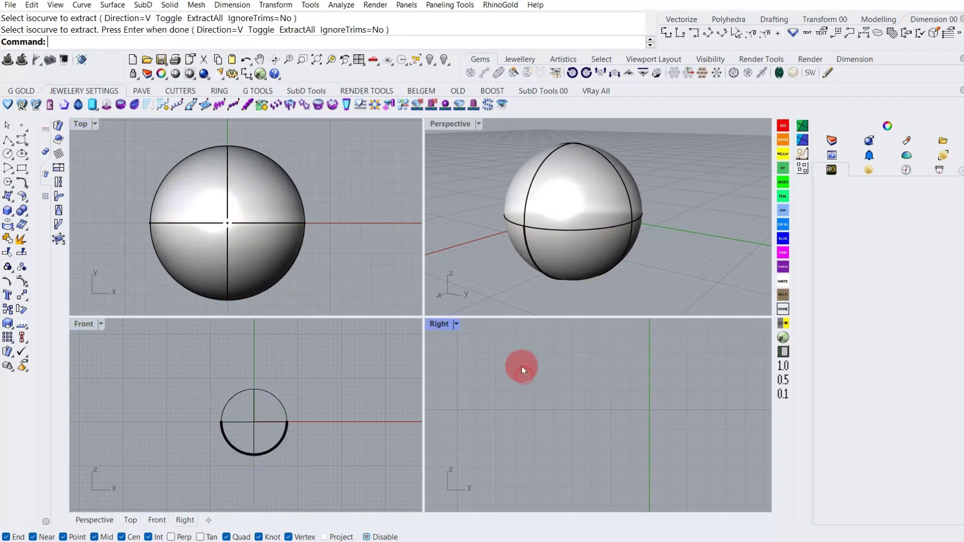
left_click(283, 242)
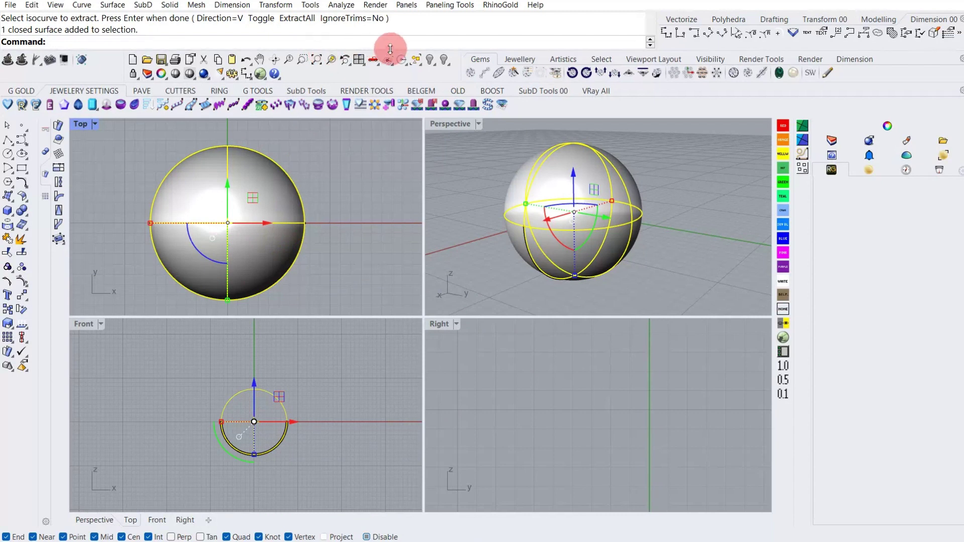
Hide the sphere and split the half-circle arc at its midpoint
left_click(428, 59)
mouse_move(553, 288)
right_mouse_down()
mouse_move(501, 240)
mouse_move(641, 275)
right_mouse_up()
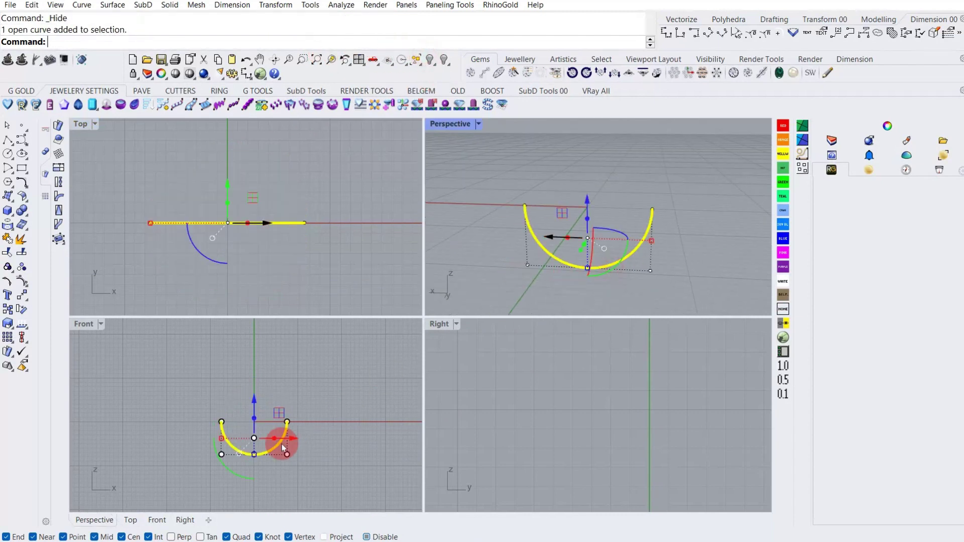
scroll(267, 459, "up", 2)
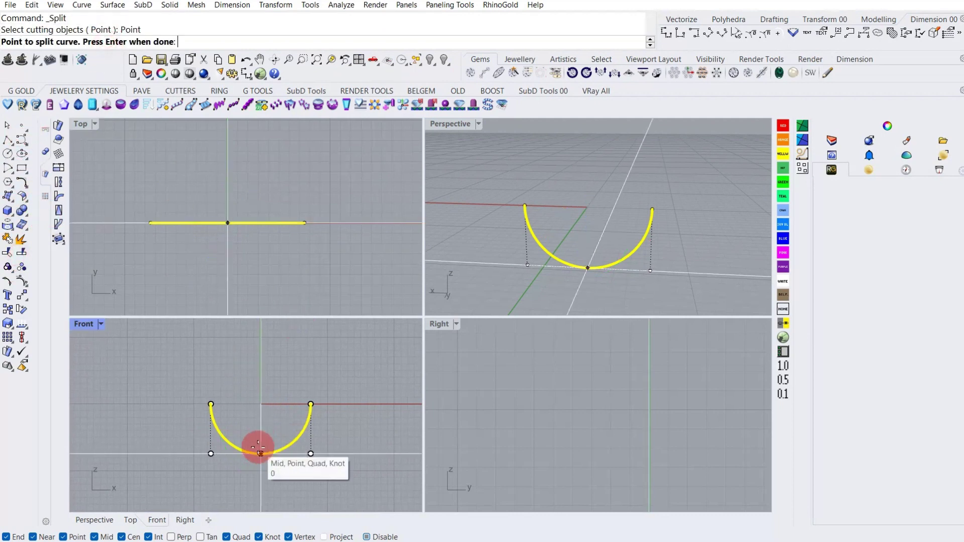
right_click(221, 399)
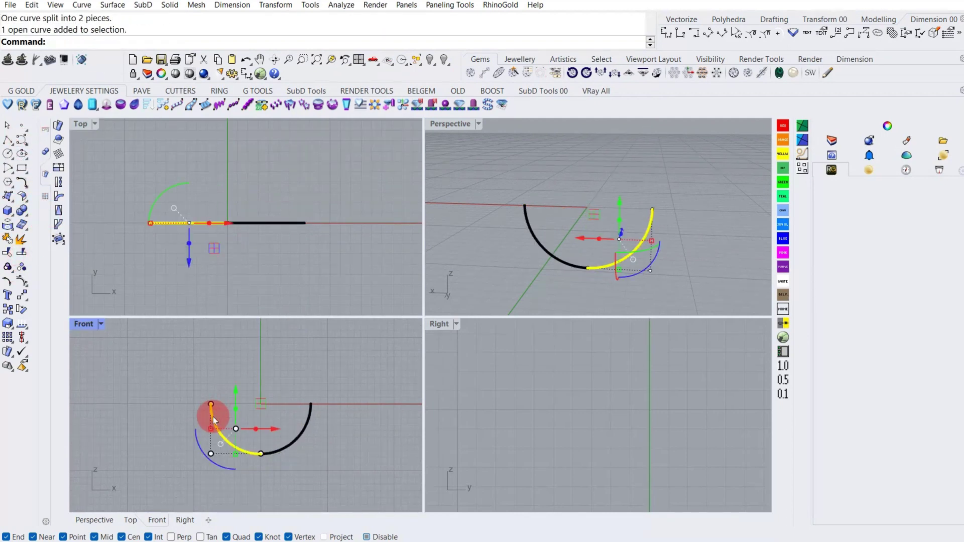
right_click_drag(206, 302, 152, 283)
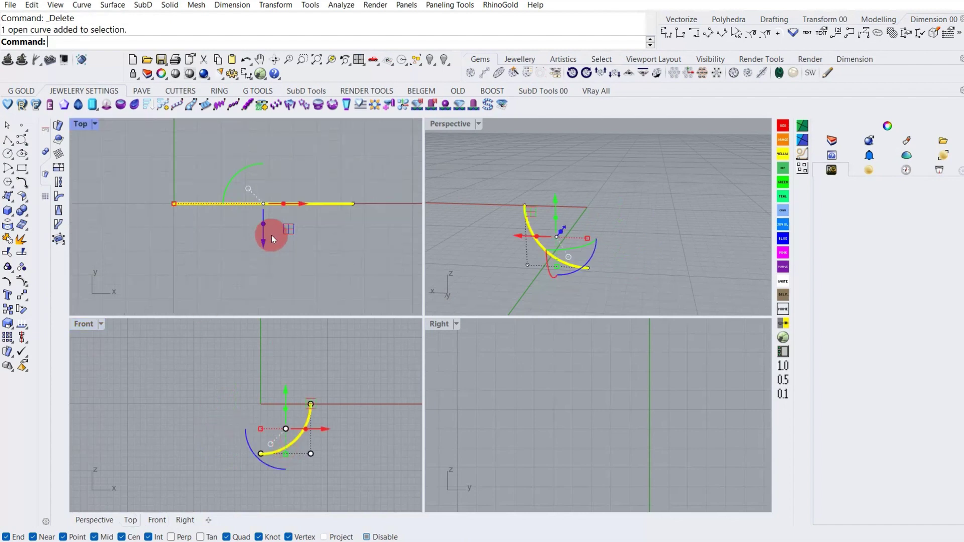
mouse_move(612, 208)
right_mouse_down()
mouse_move(714, 194)
mouse_move(537, 283)
right_mouse_up()
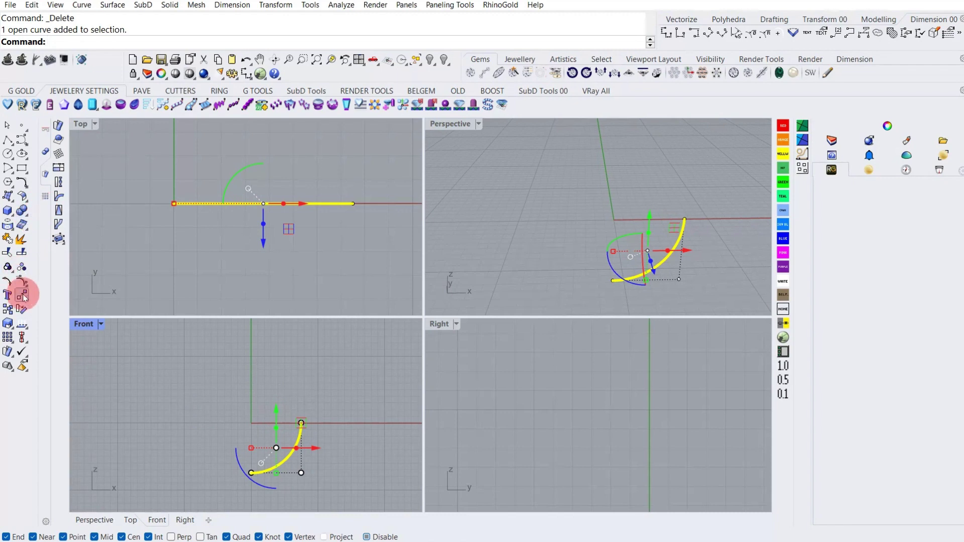
scroll(266, 465, "up", 5)
Move the quarter arc so its lower endpoint sits at the origin (0)
type("m")
key("Return")
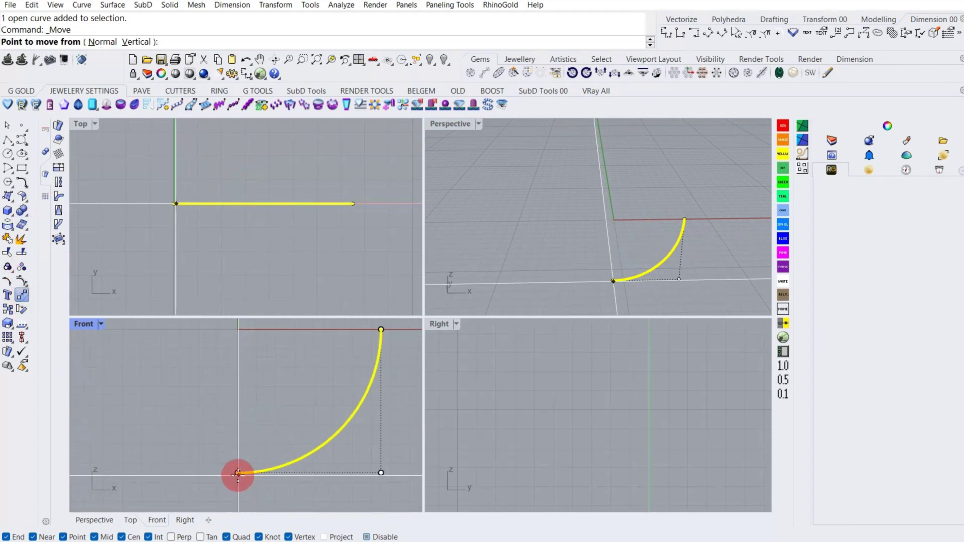
left_click(237, 473)
type("0")
key("Return")
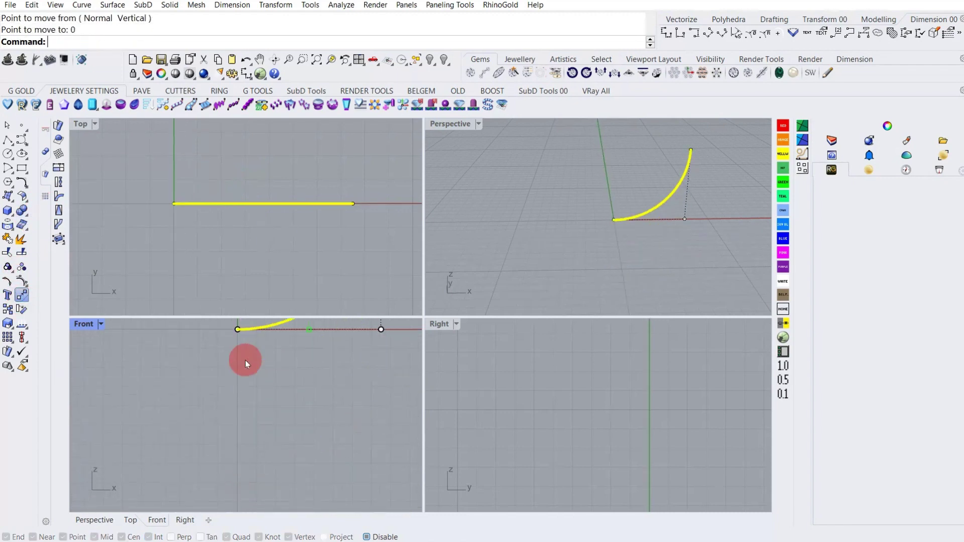
Enlarge the Perspective view and select the quarter arc
scroll(245, 359, "down", 3)
right_click_drag(466, 297, 431, 134)
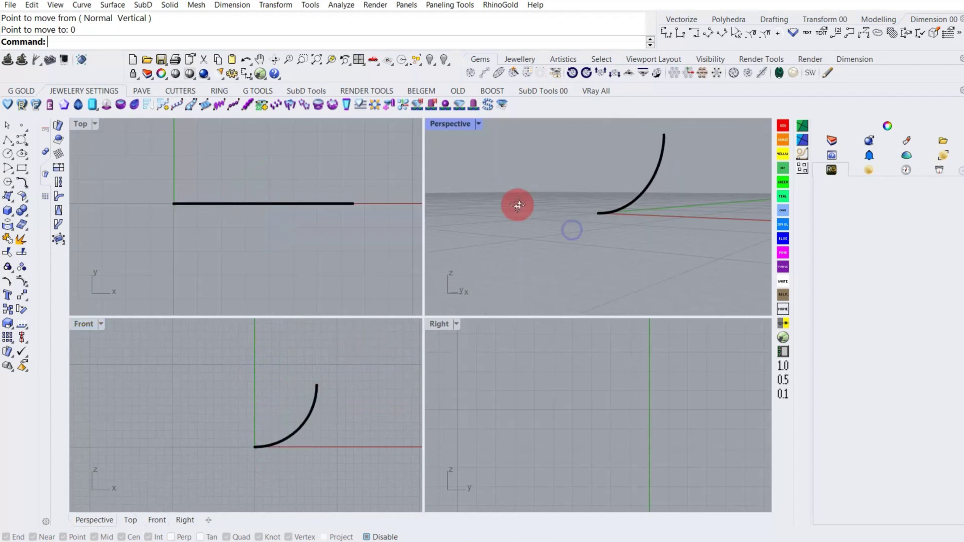
double_click(444, 123)
mouse_move(522, 260)
right_mouse_down()
mouse_move(389, 252)
mouse_move(531, 264)
right_mouse_up()
left_click(565, 271)
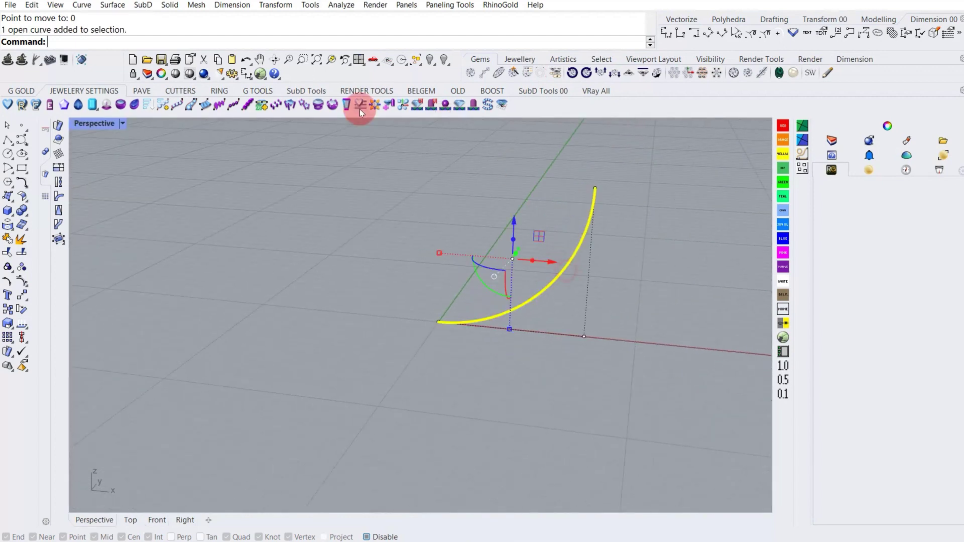
Revolve the quarter arc a full circle about a vertical axis through the origin
left_click(112, 5)
left_click(132, 71)
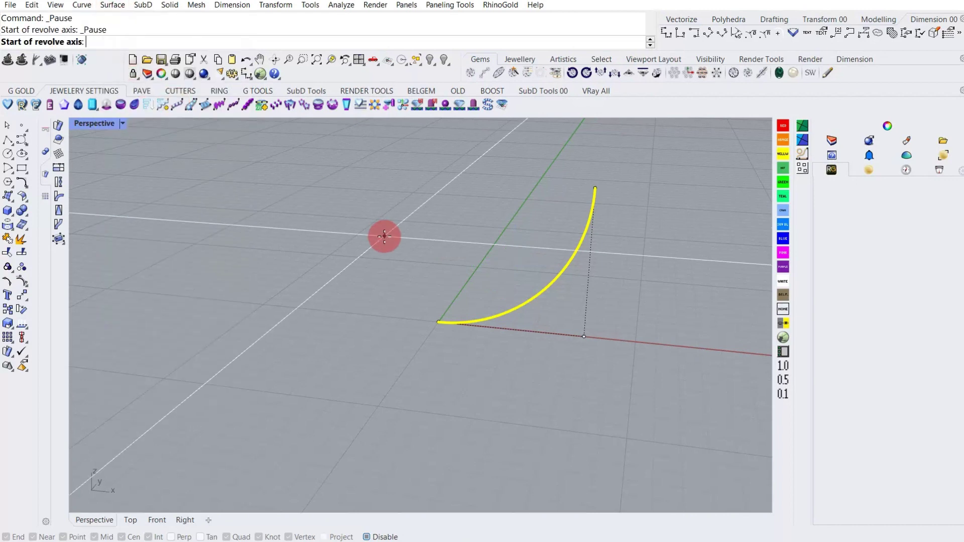
type("0")
key("Return")
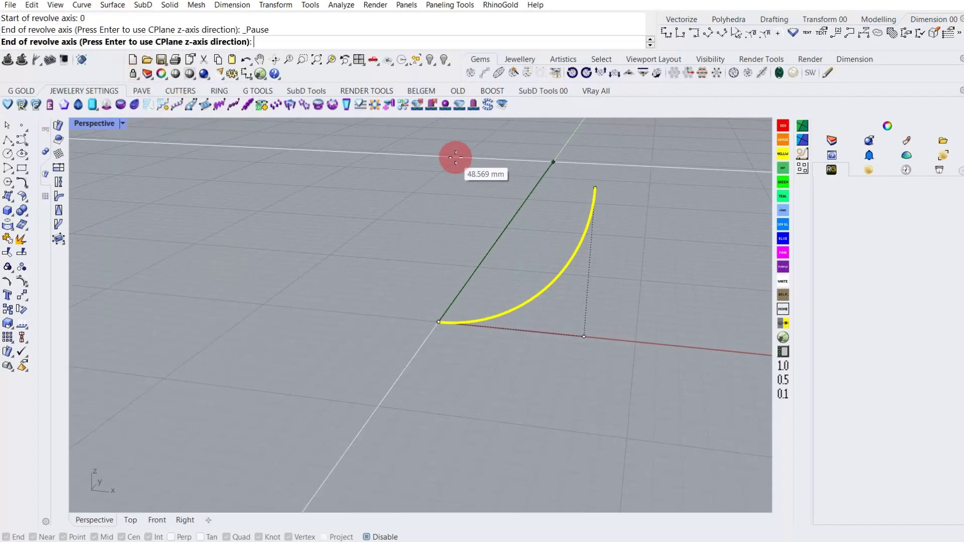
mouse_move(387, 162)
right_mouse_down()
mouse_move(420, 263)
mouse_move(445, 244)
mouse_move(400, 197)
mouse_move(437, 161)
mouse_move(390, 168)
right_mouse_up()
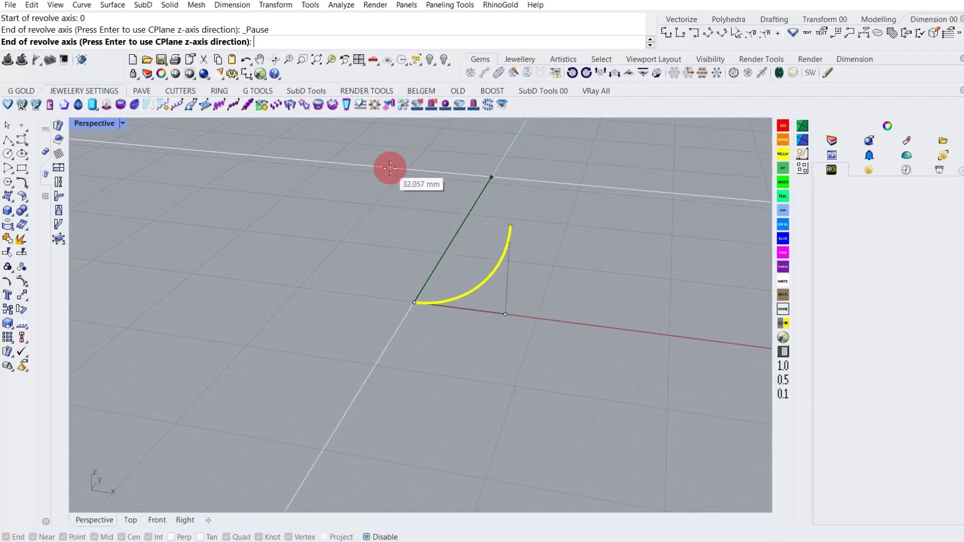
double_click(93, 124)
left_click(251, 363)
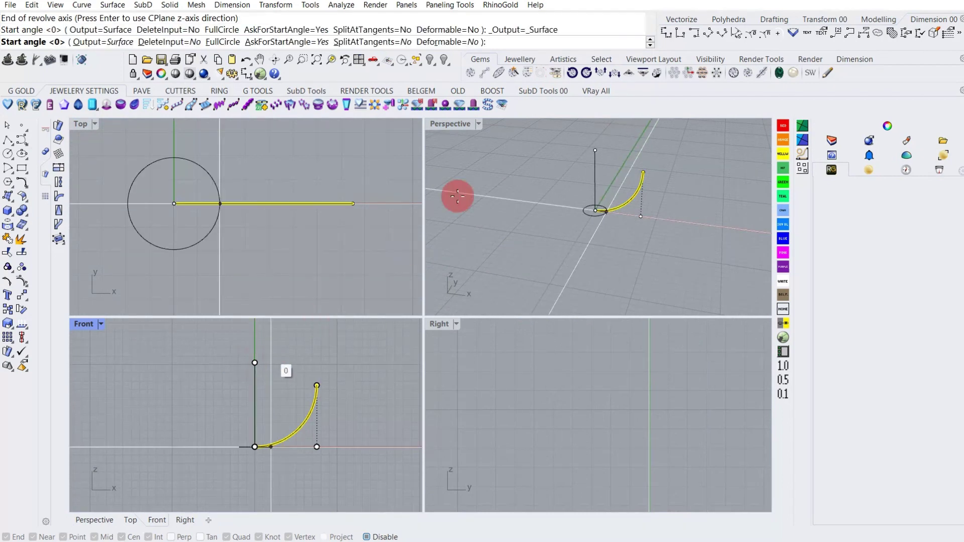
left_click(224, 43)
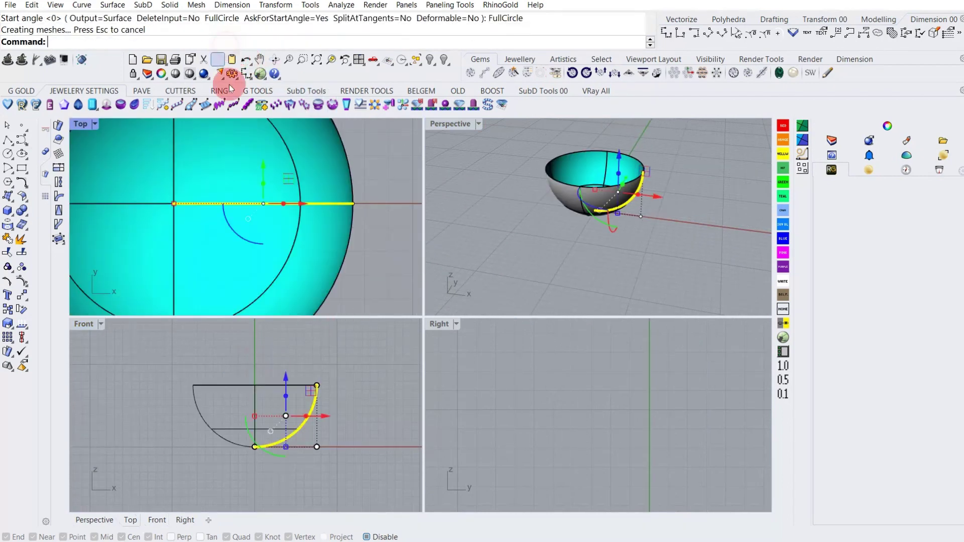
Select the new bowl surface and check its object properties
mouse_move(581, 244)
right_mouse_down()
mouse_move(670, 220)
mouse_move(566, 151)
mouse_move(584, 227)
mouse_move(562, 281)
right_mouse_up()
left_click(602, 170)
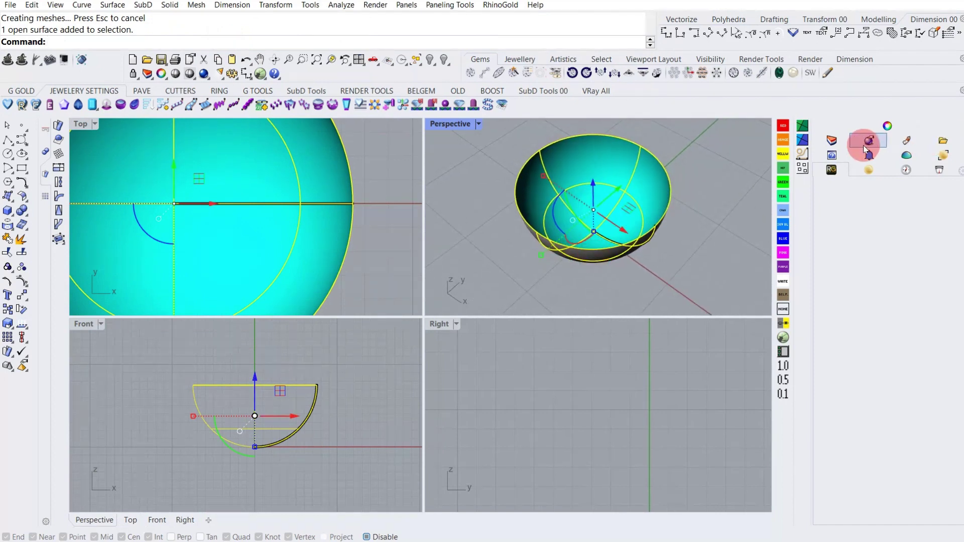
left_click(888, 126)
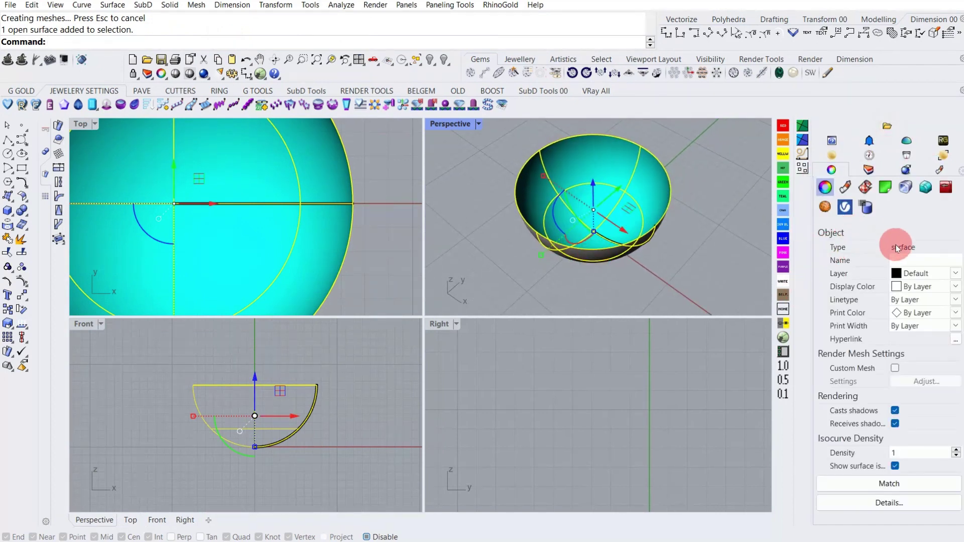
left_click(713, 251)
right_click_drag(713, 251, 558, 230)
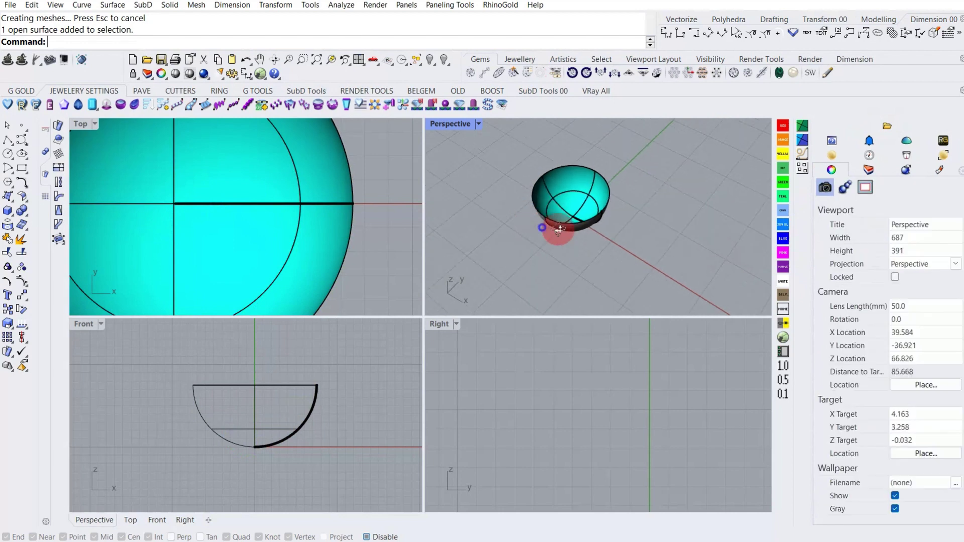
Select the profile curve with SelCrv, then pick the bowl surface for rebuilding
type("SelCrv")
key("Return")
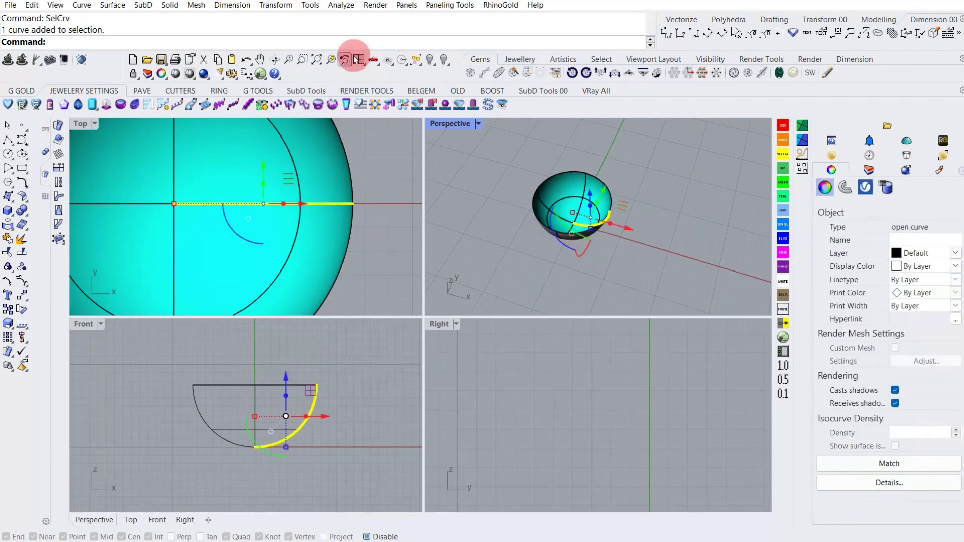
scroll(312, 236, "down", 2)
left_click(290, 246)
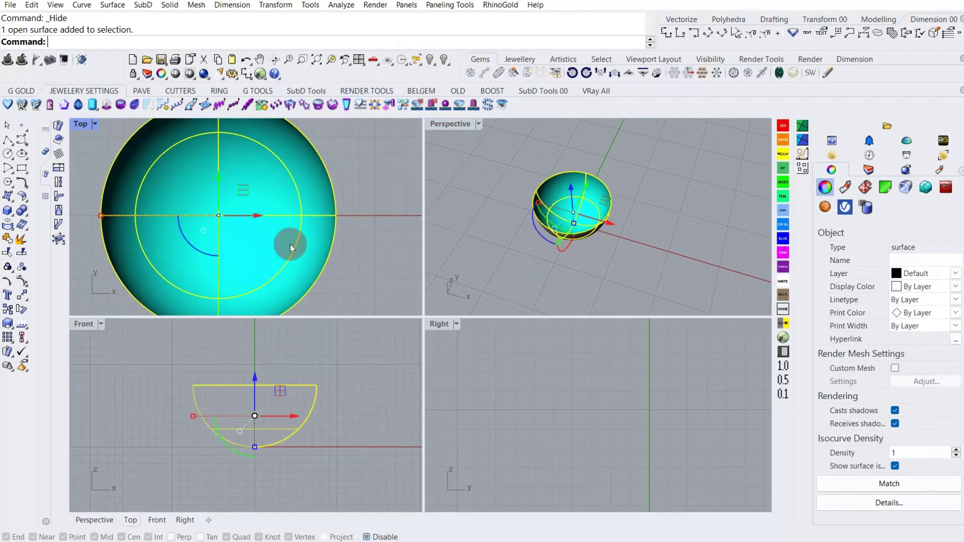
type("re")
key("Return")
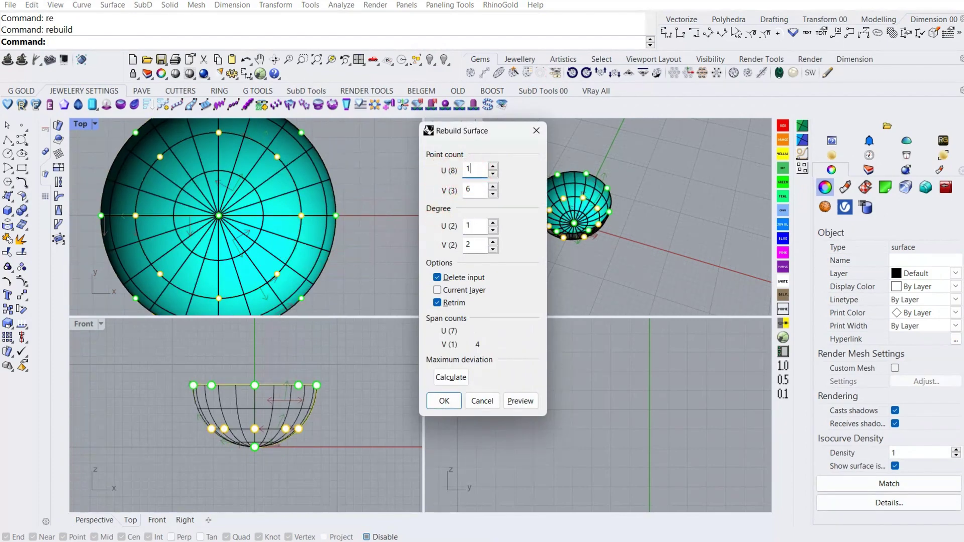
Rebuild the bowl with 18 × 8 control points at degree 3 × 2
type("8")
left_click(474, 201)
type("8")
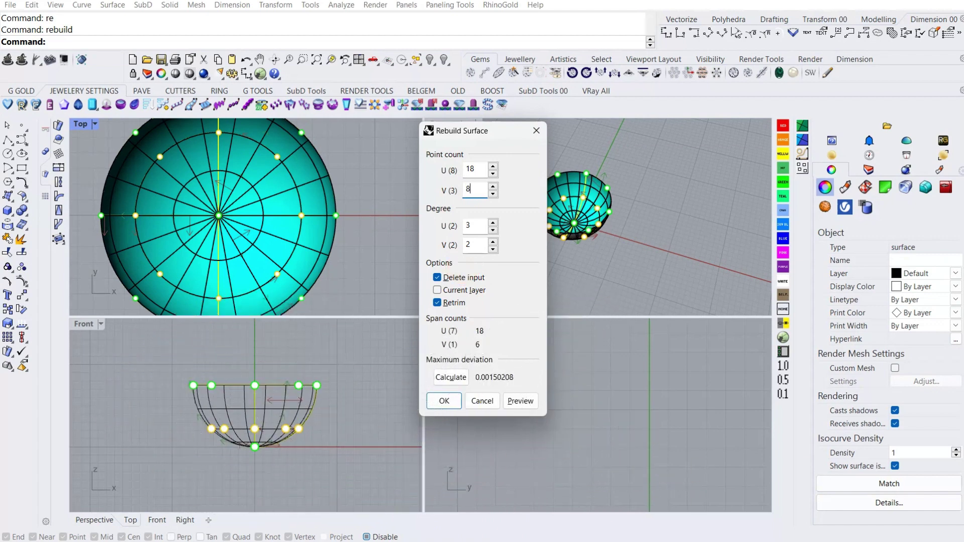
left_click(442, 400)
left_click(359, 433)
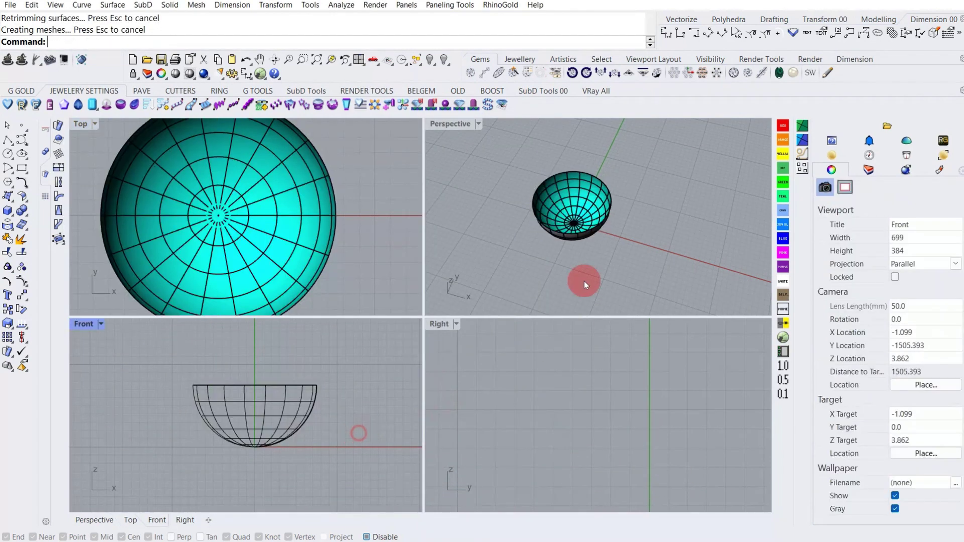
left_click(556, 225)
Draw a short hooked interpolated curve over the bowl rim, then undo it
mouse_move(556, 225)
right_mouse_down()
mouse_move(609, 156)
mouse_move(570, 188)
mouse_move(509, 175)
right_mouse_up()
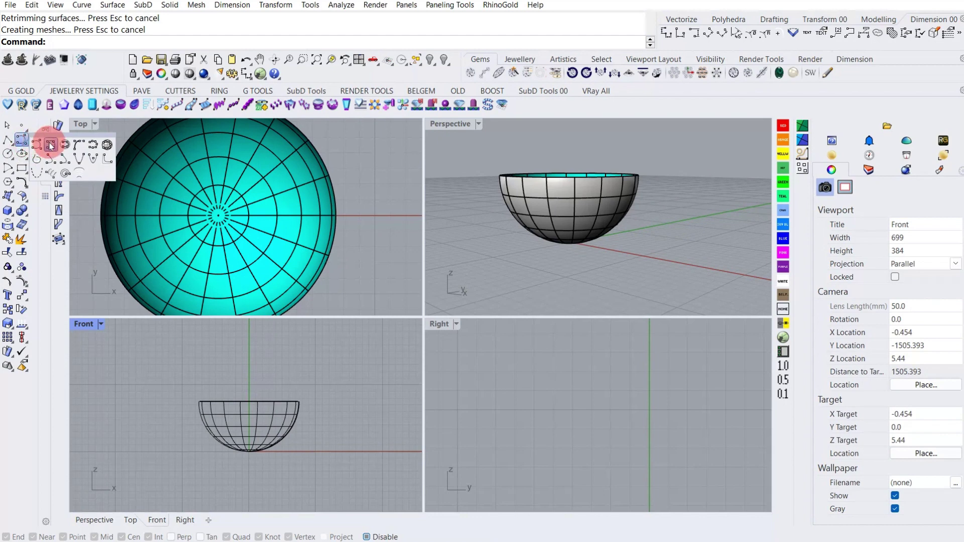
left_click(50, 146)
scroll(240, 396, "up", 5)
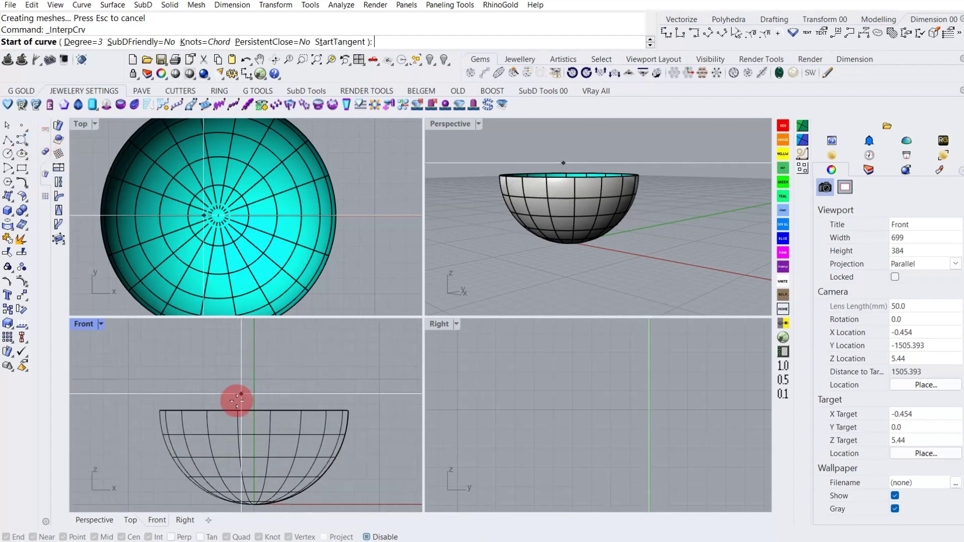
left_click(221, 446)
left_click(220, 406)
left_click(226, 389)
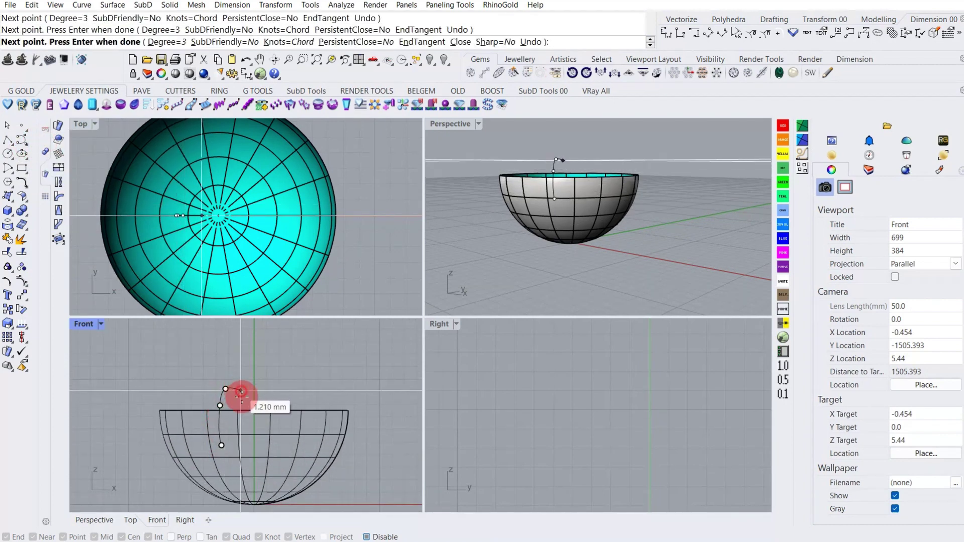
left_click(241, 390)
left_click(243, 428)
key("Return")
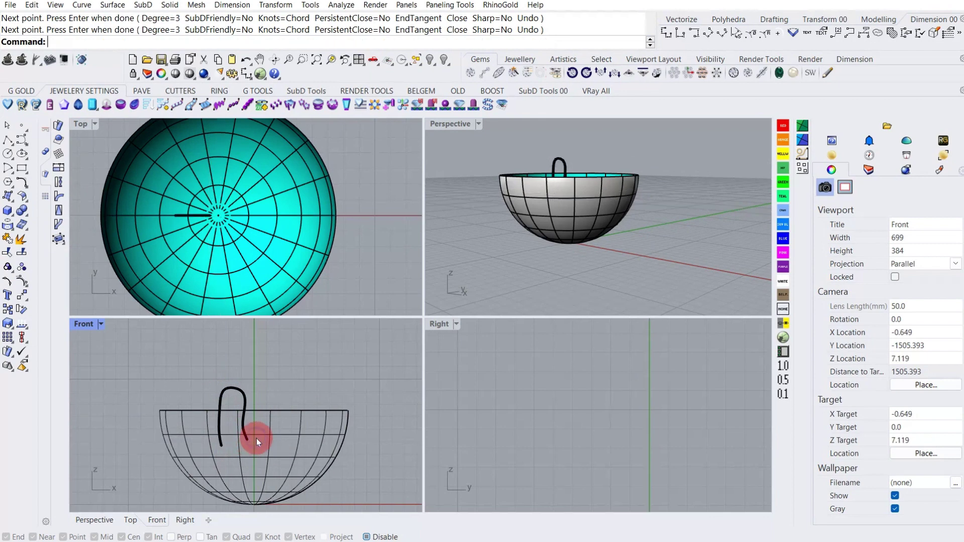
key("ctrl+z")
Draw a wavy interpolated curve in Front that loops above the rim and dips into the bowl
key("Return")
left_click(219, 381)
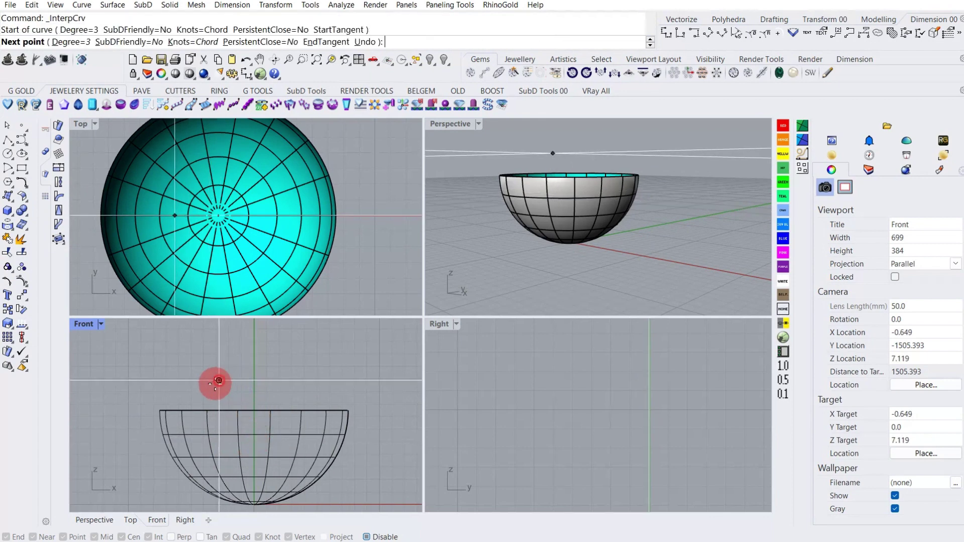
left_click(215, 421)
left_click(227, 445)
left_click(244, 444)
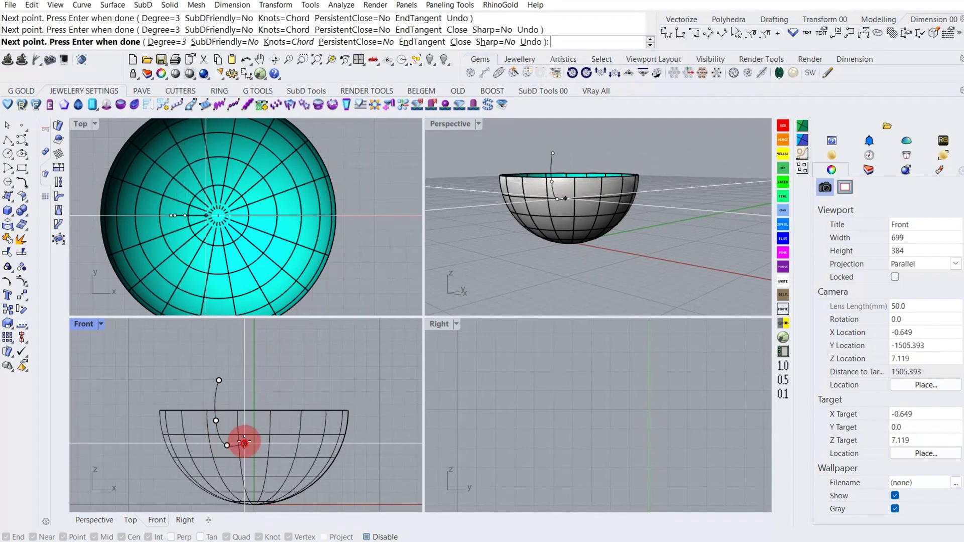
left_click(244, 418)
left_click(250, 388)
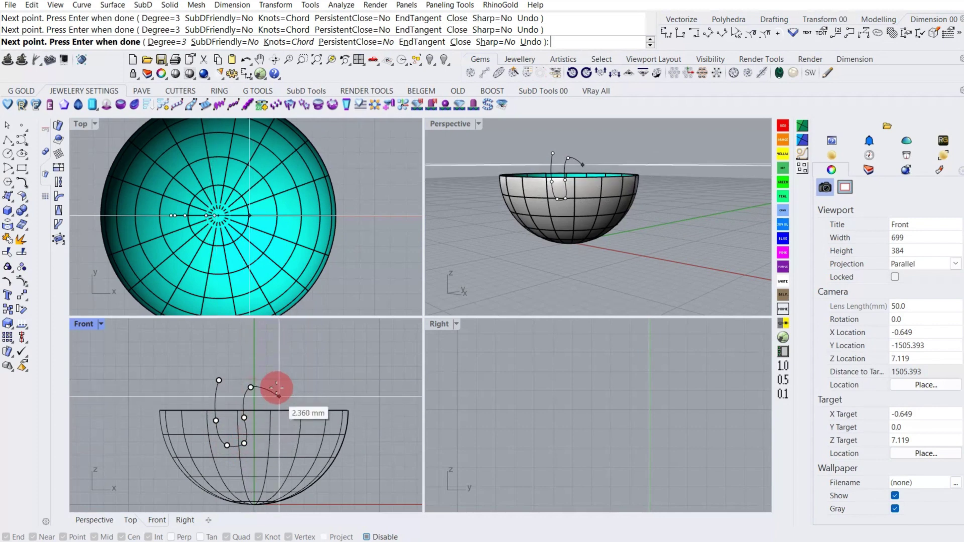
left_click(276, 386)
left_click(283, 455)
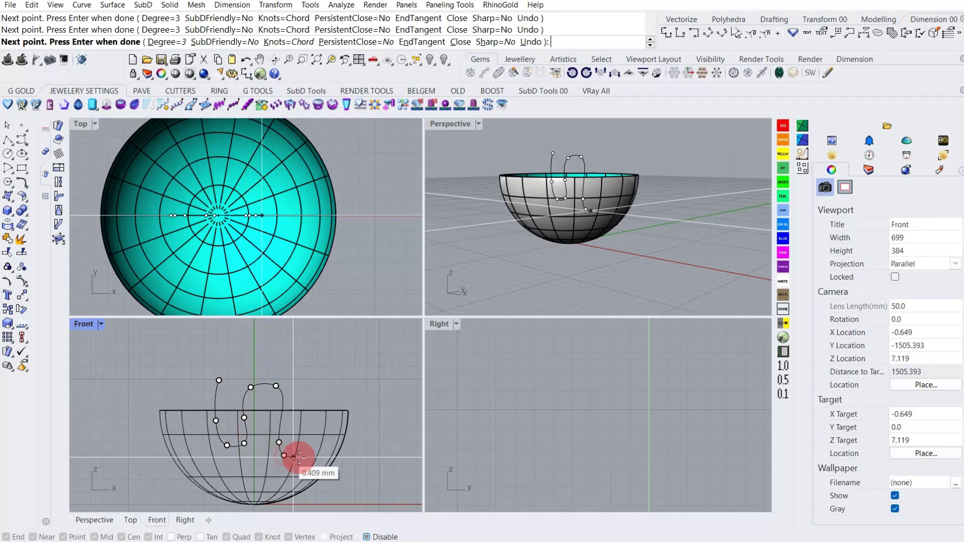
left_click(305, 455)
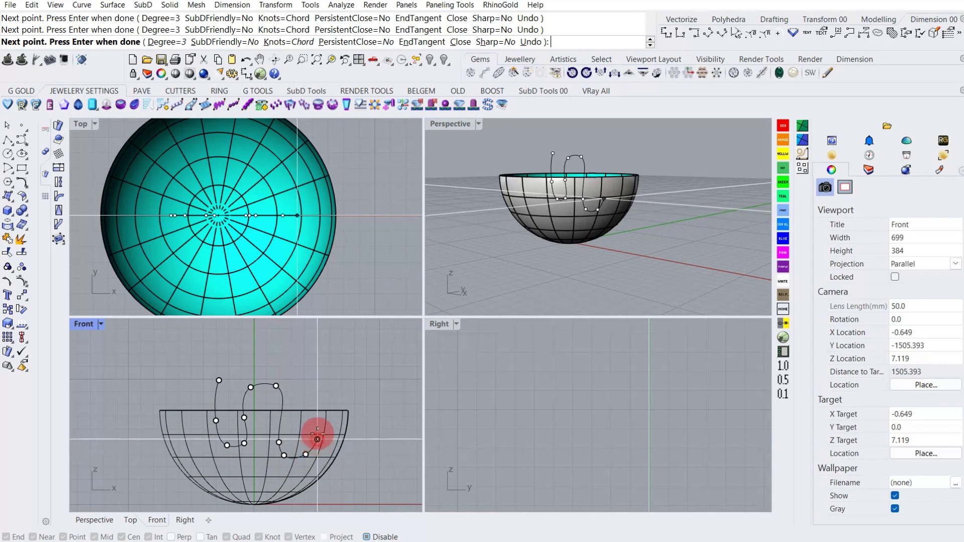
left_click(317, 390)
left_click(346, 376)
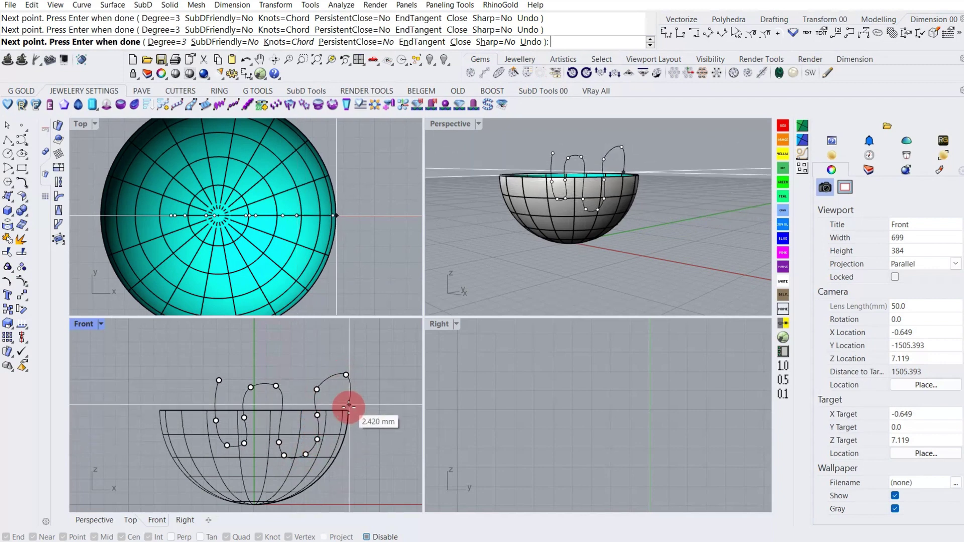
left_click(335, 428)
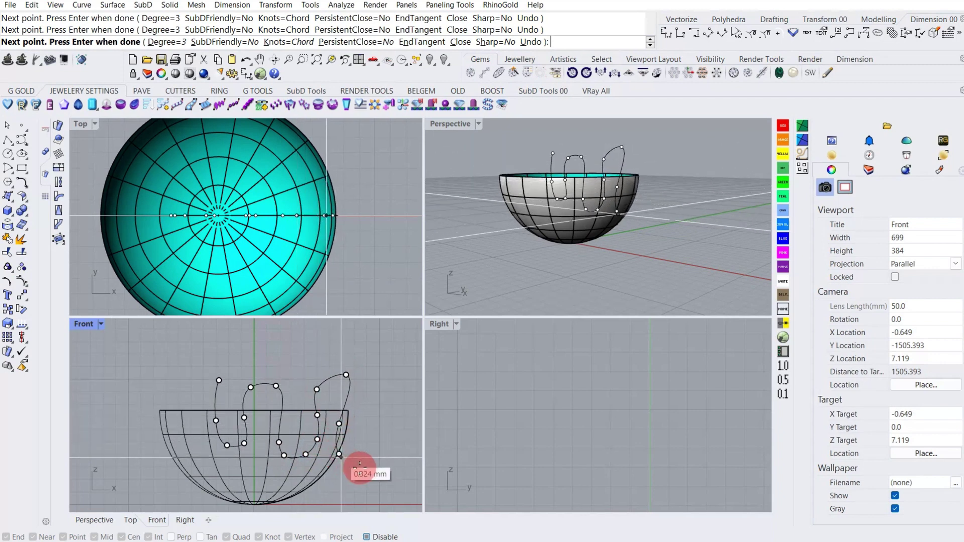
left_click(360, 468)
key("Return")
Reshape the wavy curve by shifting its control points and pulling its right end
left_click(333, 384)
key("F10")
left_click_drag(286, 347, 342, 382)
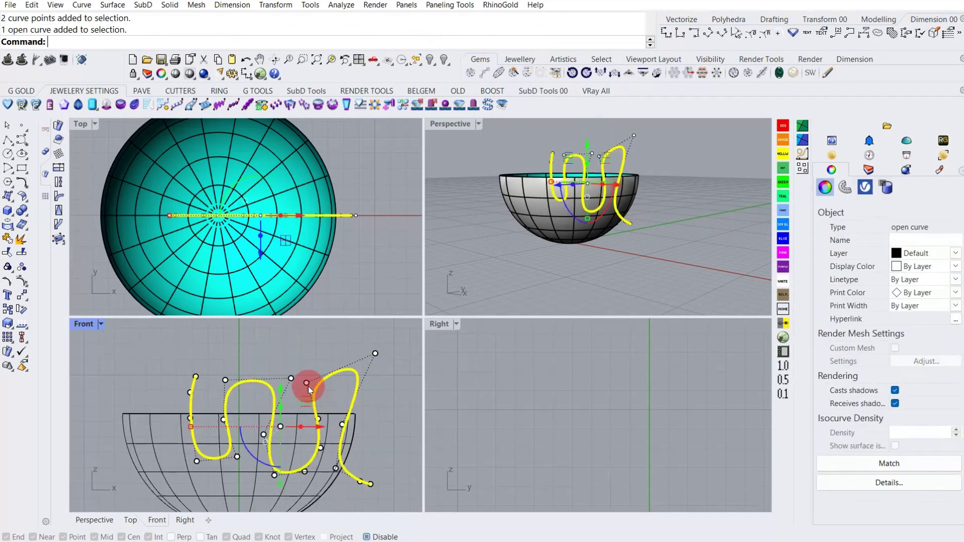
left_click_drag(334, 383, 321, 387)
left_click(367, 359)
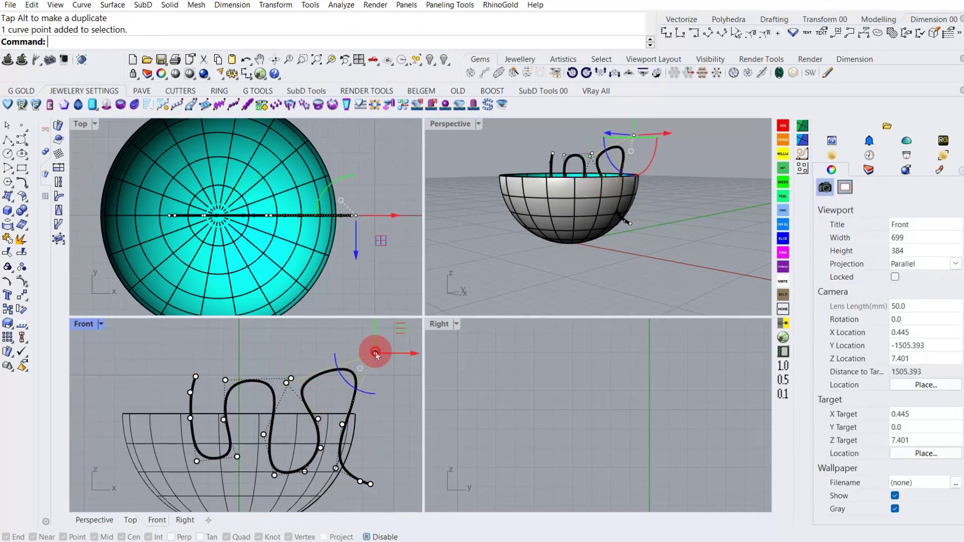
left_click_drag(396, 355, 379, 351)
key("Escape")
key("Escape")
scroll(275, 396, "down", 3)
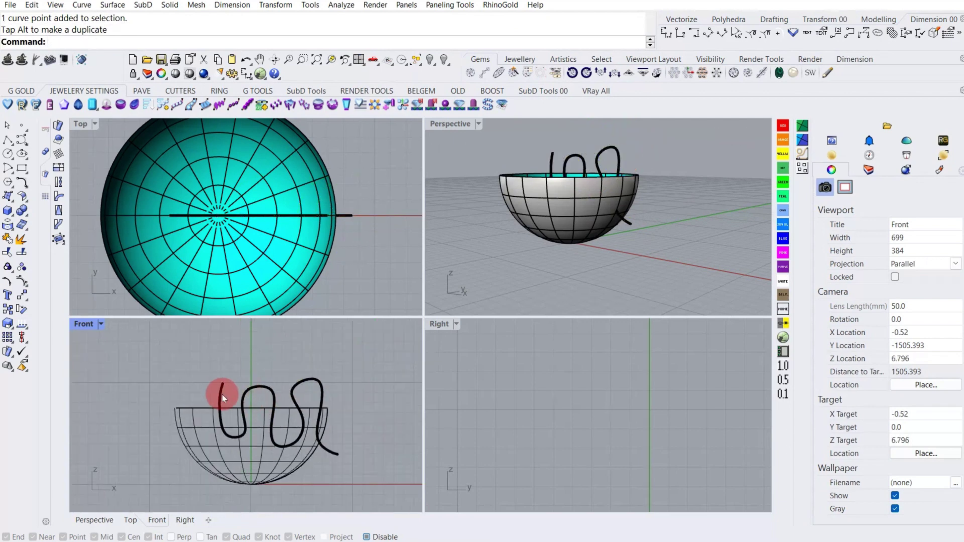
Draw a second interpolated curve running down the bowl's left side
right_click(220, 390)
left_click(222, 384)
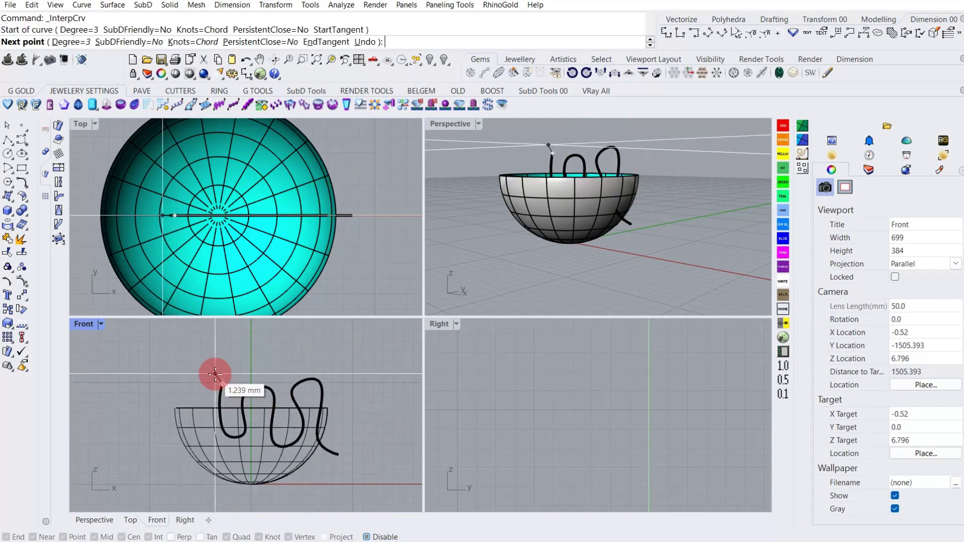
left_click(215, 374)
left_click(194, 409)
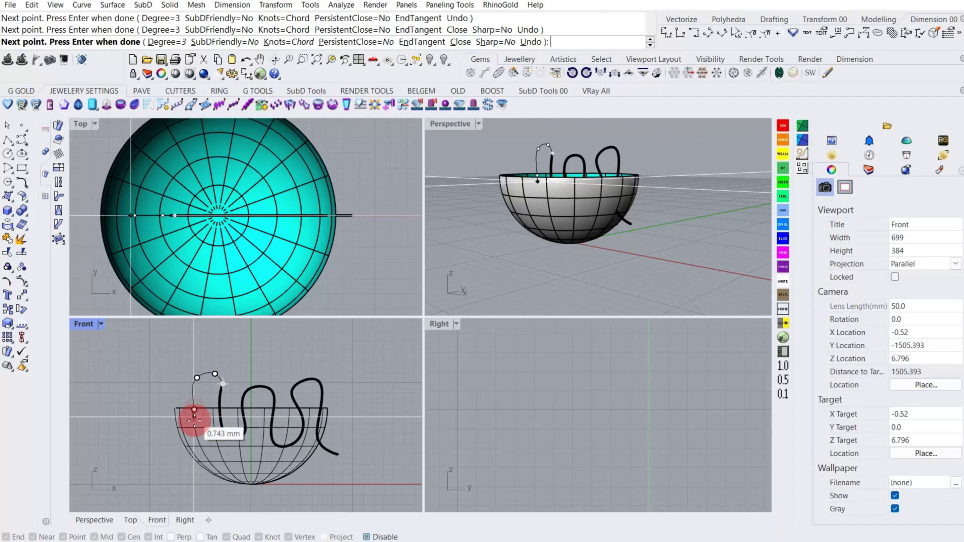
left_click(182, 442)
right_click(167, 452)
Adjust the second curve's end point and join both curves into one
scroll(179, 448, "up", 5)
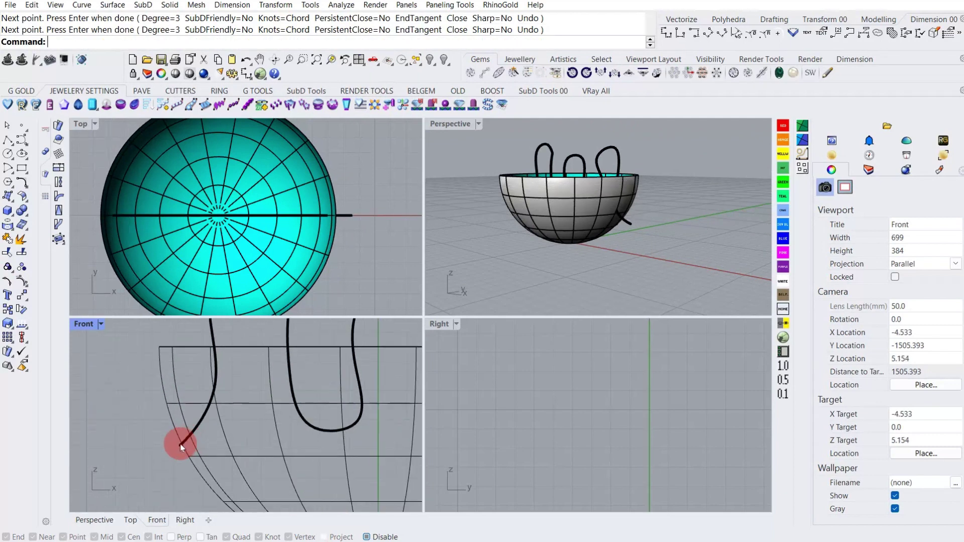
left_click(180, 446)
key("F10")
left_click(181, 445)
left_click_drag(199, 444, 196, 432)
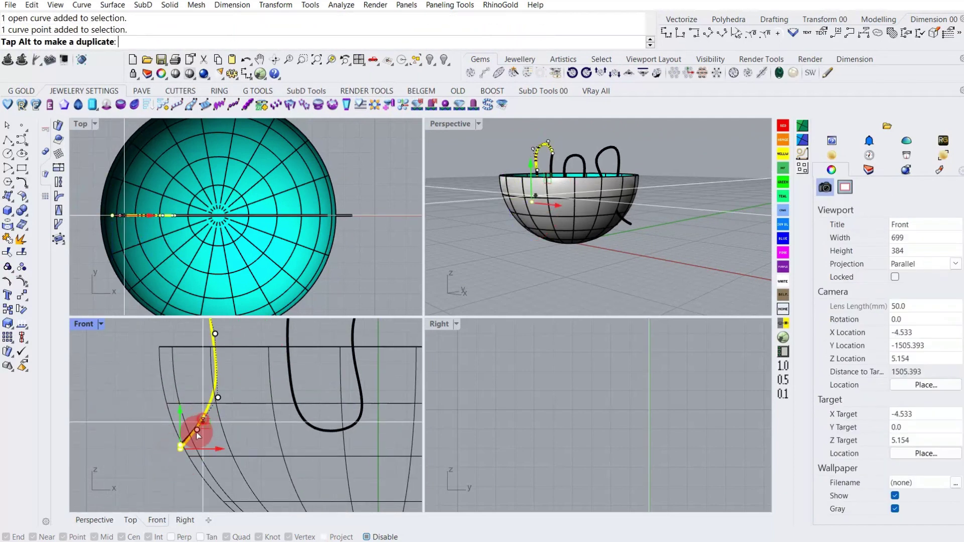
left_click(133, 437)
scroll(161, 405, "down", 5)
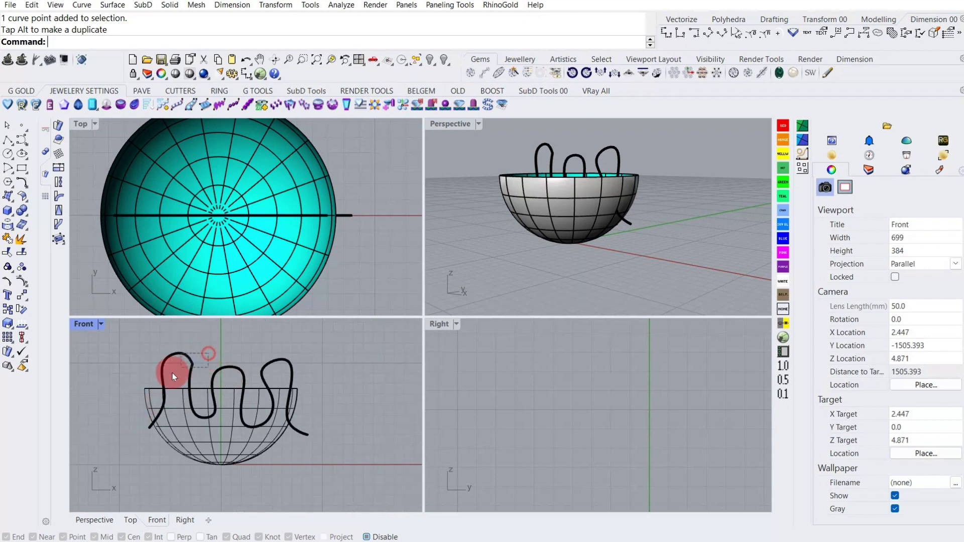
left_click_drag(173, 377, 172, 378)
left_click(7, 254)
left_click(117, 346)
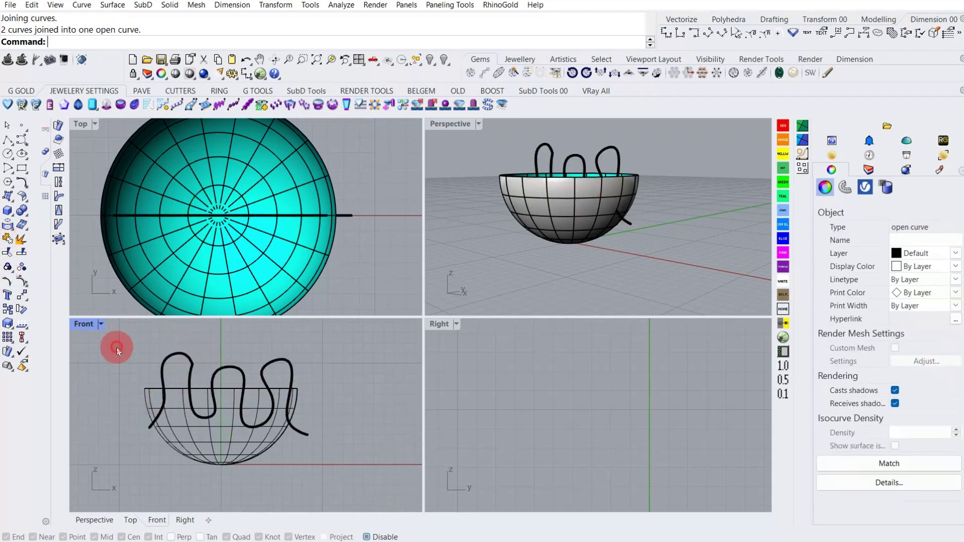
right_click_drag(275, 409, 303, 420)
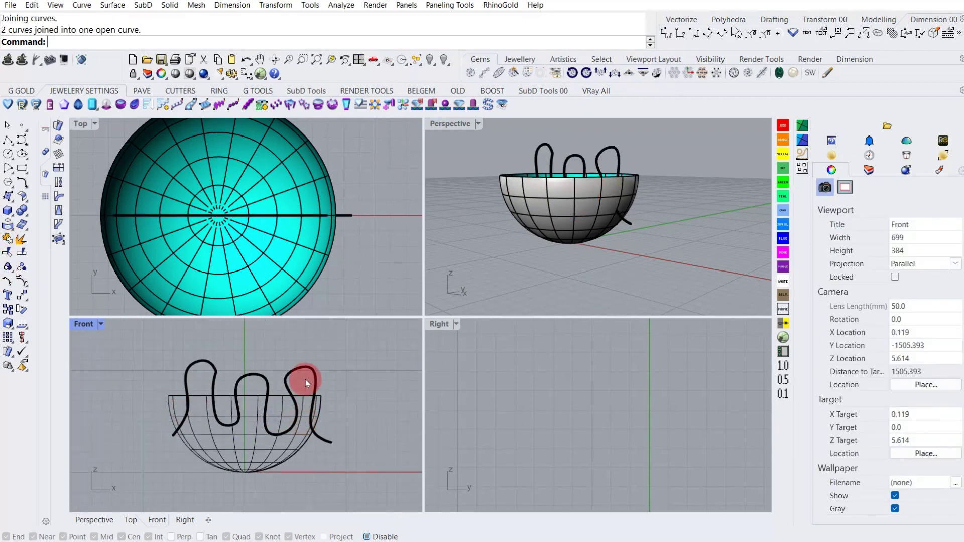
left_click(299, 375)
scroll(126, 208, "down", 5)
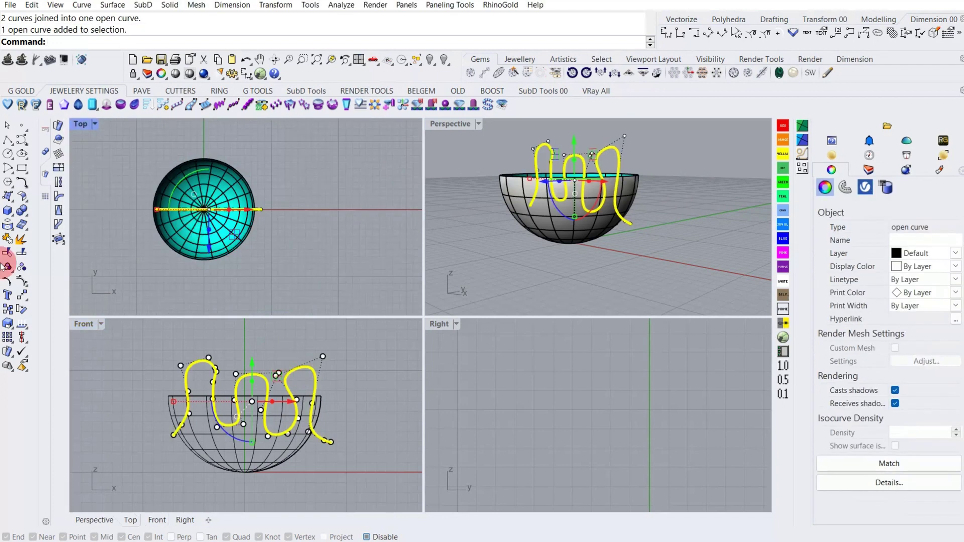
left_click(9, 254)
scroll(223, 391, "up", 3)
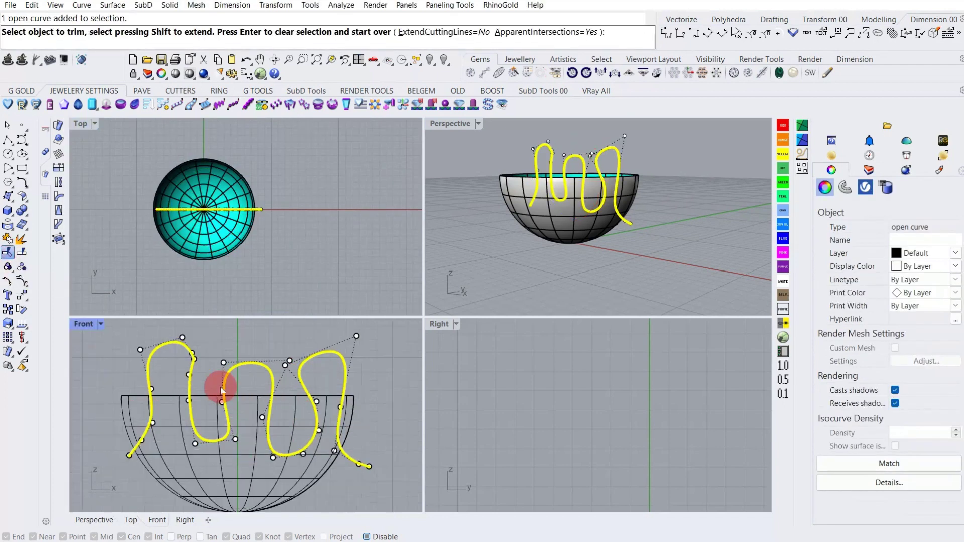
left_click(171, 401)
key("ctrl+z")
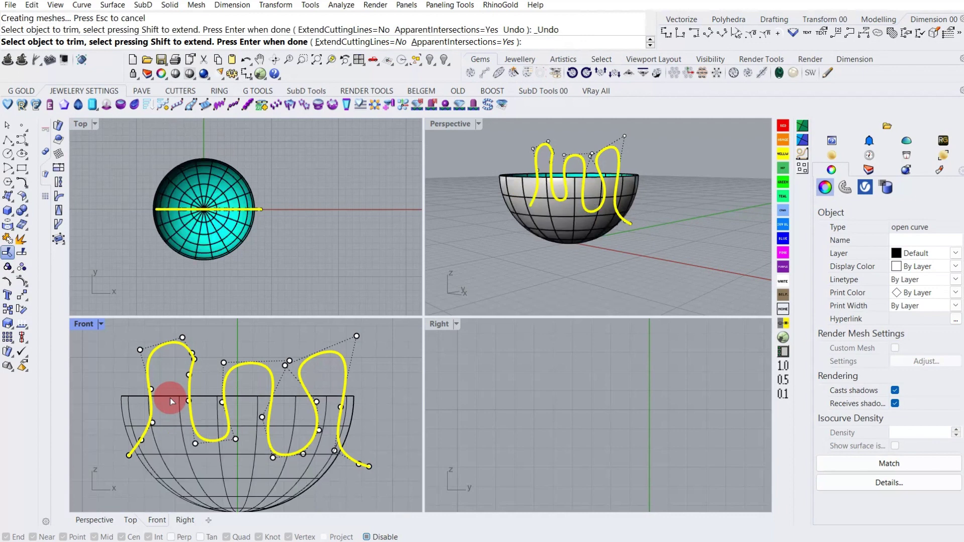
left_click(130, 397)
left_click(207, 392)
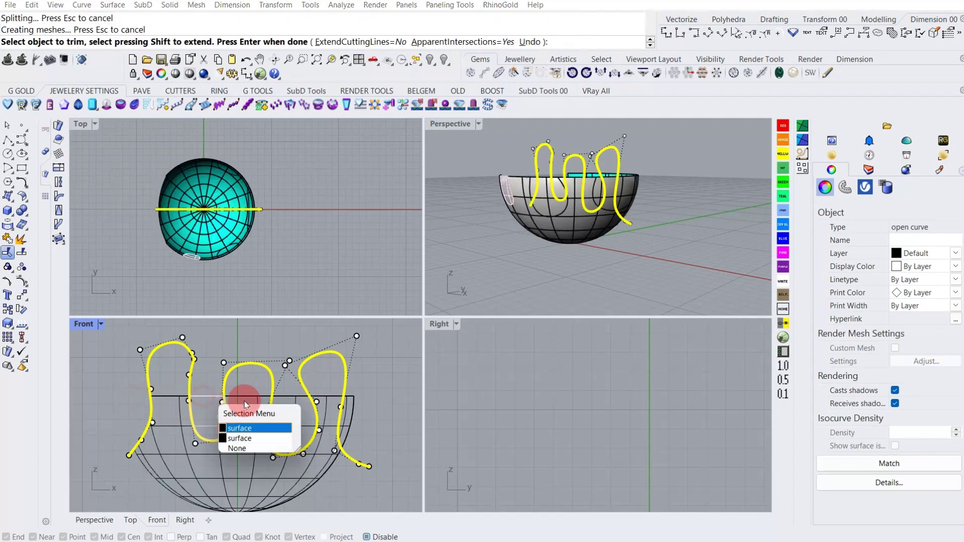
key("Return")
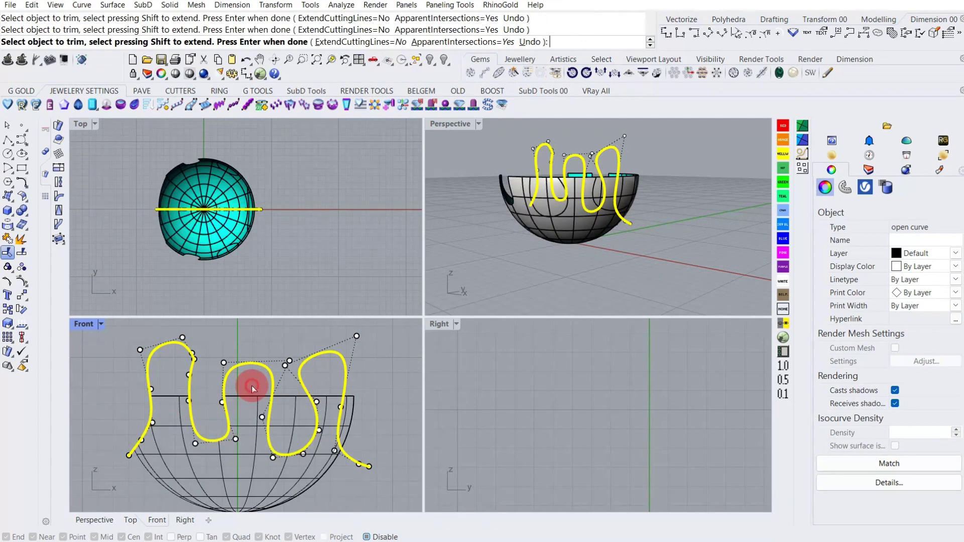
left_click(354, 405)
key("Return")
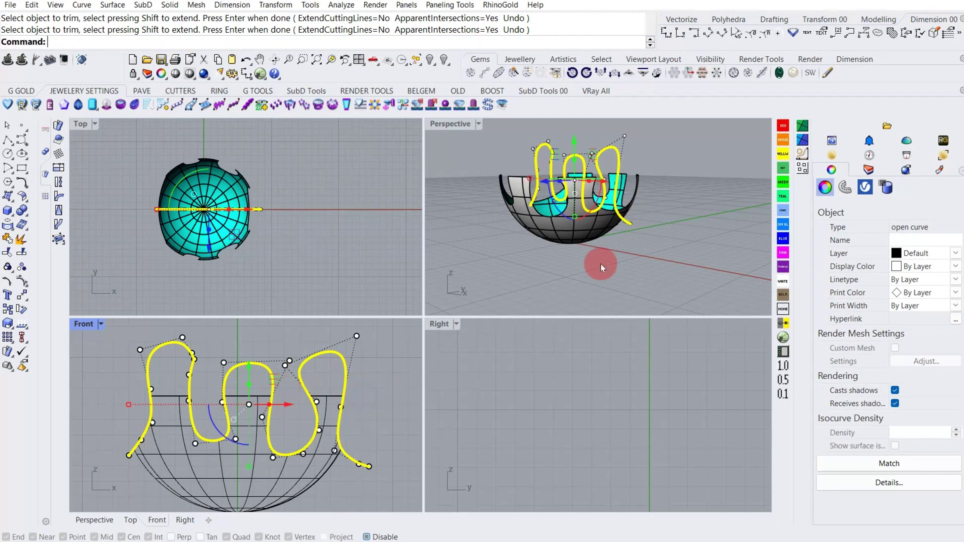
left_click(499, 272)
mouse_move(499, 273)
right_mouse_down()
mouse_move(665, 306)
mouse_move(531, 273)
mouse_move(517, 234)
mouse_move(641, 239)
mouse_move(628, 161)
mouse_move(568, 209)
mouse_move(536, 155)
right_mouse_up()
scroll(294, 385, "down", 3)
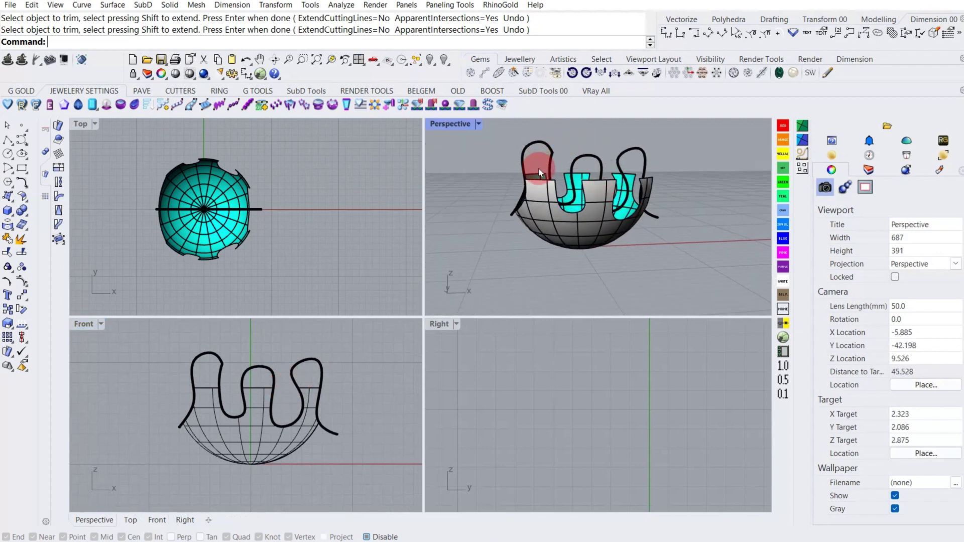
key("ctrl+z")
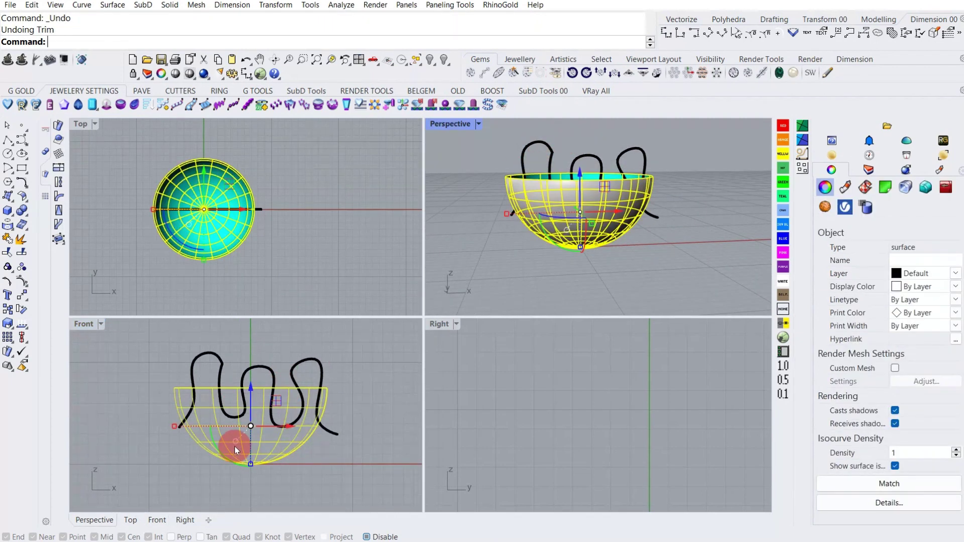
Rebuild the wavy curve to 12 points at degree 3
left_click(296, 457)
left_click(268, 373)
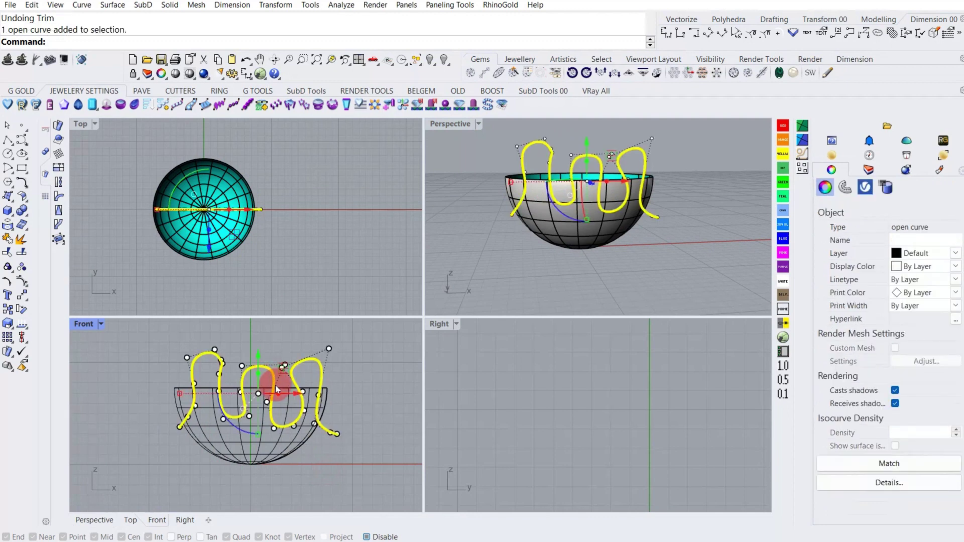
type("rebuild")
key("Return")
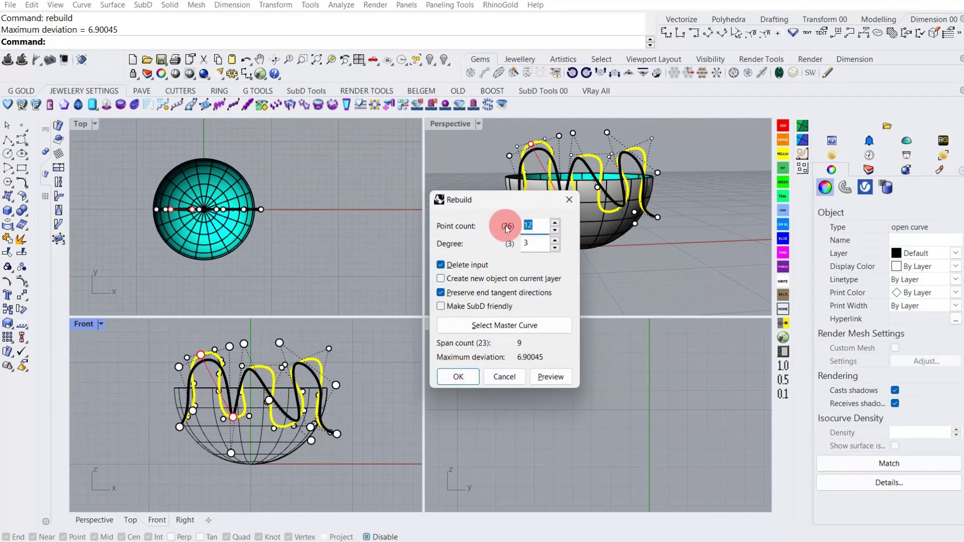
left_click(478, 377)
Move the wavy curve down about 3.8 mm and squash it vertically with the gumball
left_click(329, 382)
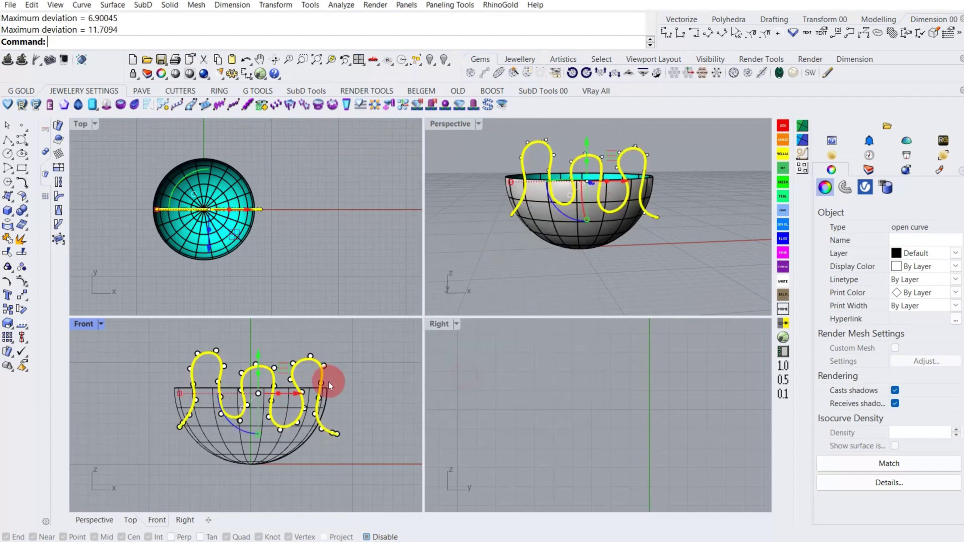
left_click(249, 357)
left_click_drag(257, 354, 253, 392)
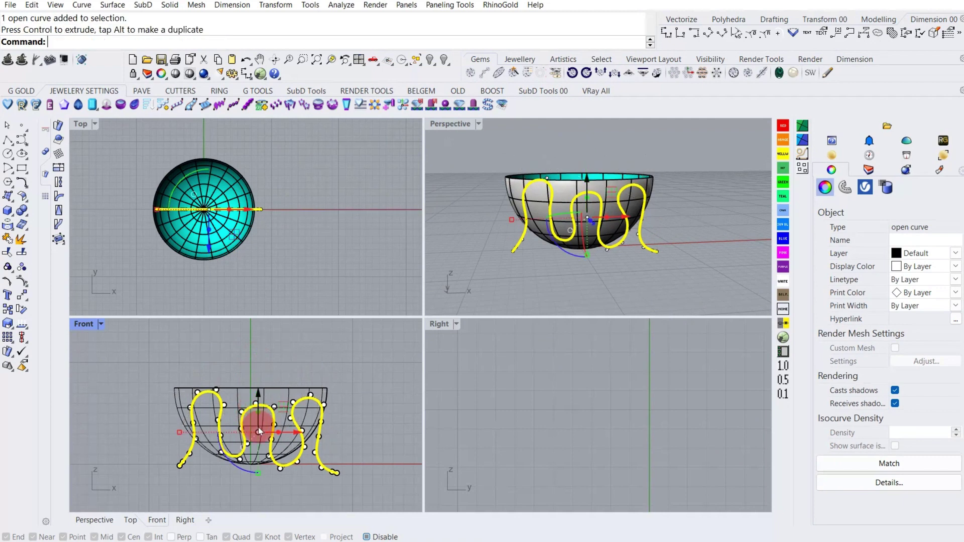
left_click_drag(258, 427, 228, 447)
left_click_drag(259, 475, 257, 384)
left_click(346, 433)
type("rebuild")
key("Return")
left_click(526, 247)
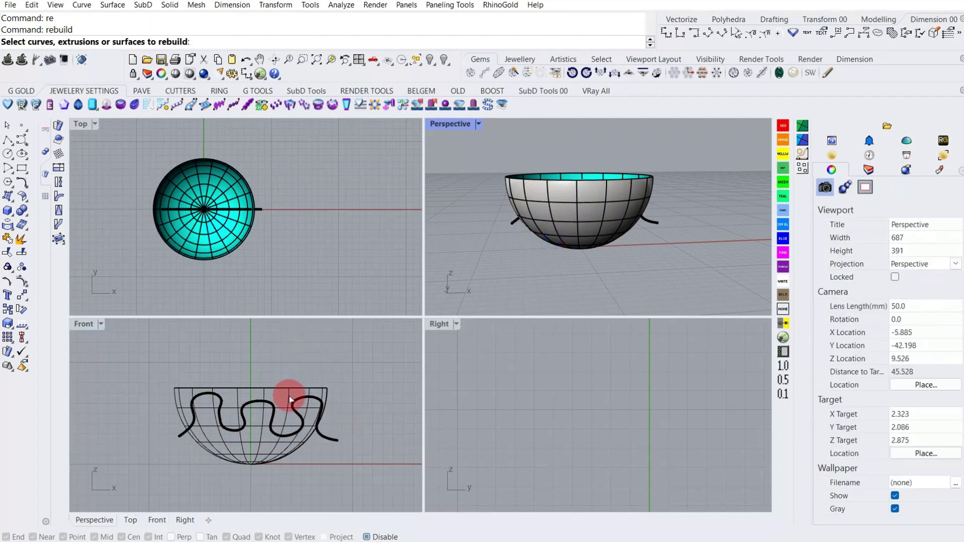
Rebuild the wavy curve with 35 points
left_click(297, 416)
key("Return")
scroll(227, 399, "up", 3)
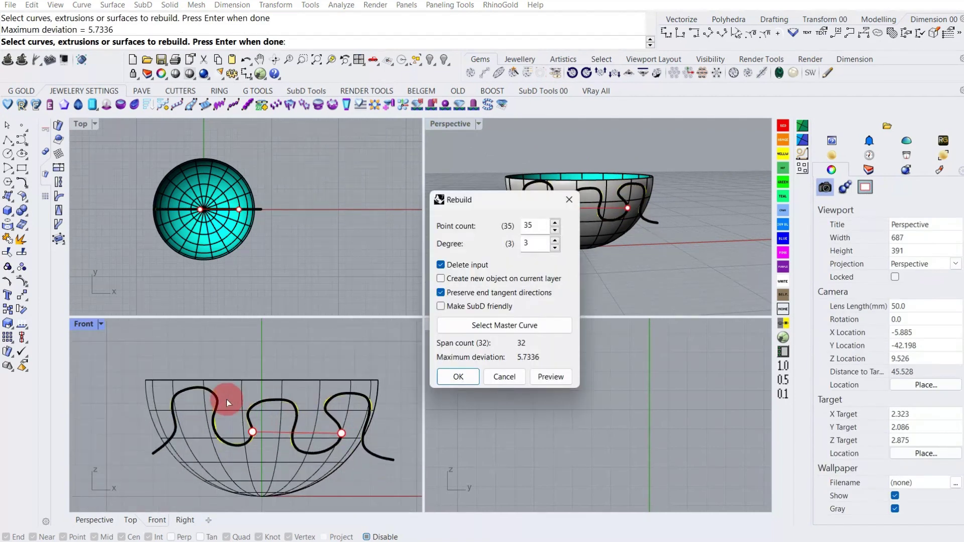
key("Return")
Trim away the bowl above the wavy curve and delete the cutting curve
left_click(238, 428)
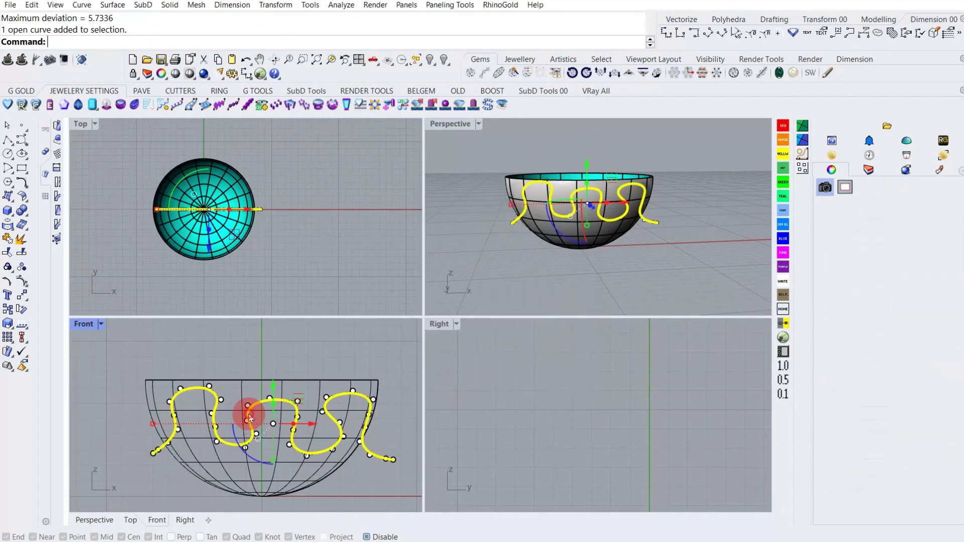
left_click(6, 255)
left_click(155, 383)
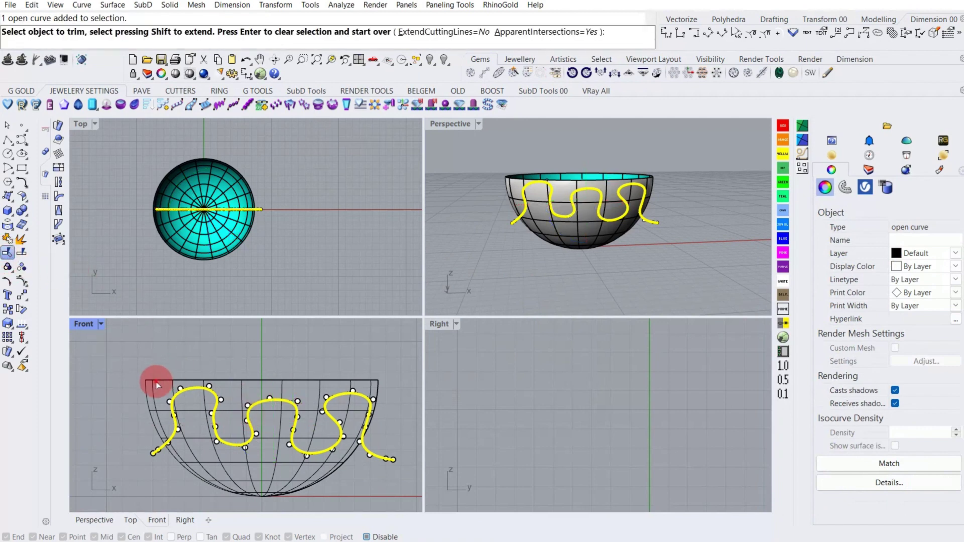
left_click(235, 382)
right_click(251, 363)
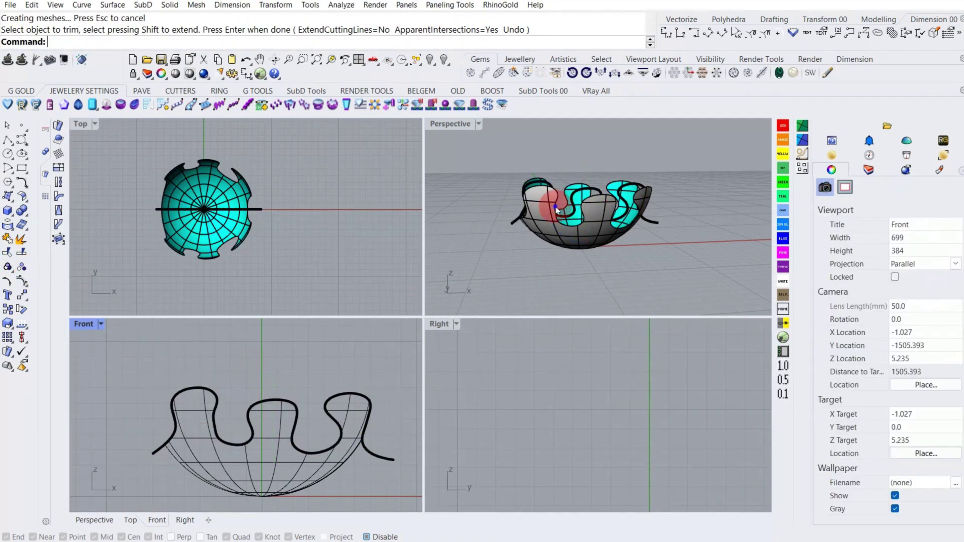
mouse_move(577, 211)
right_mouse_down()
mouse_move(679, 232)
mouse_move(638, 214)
right_mouse_up()
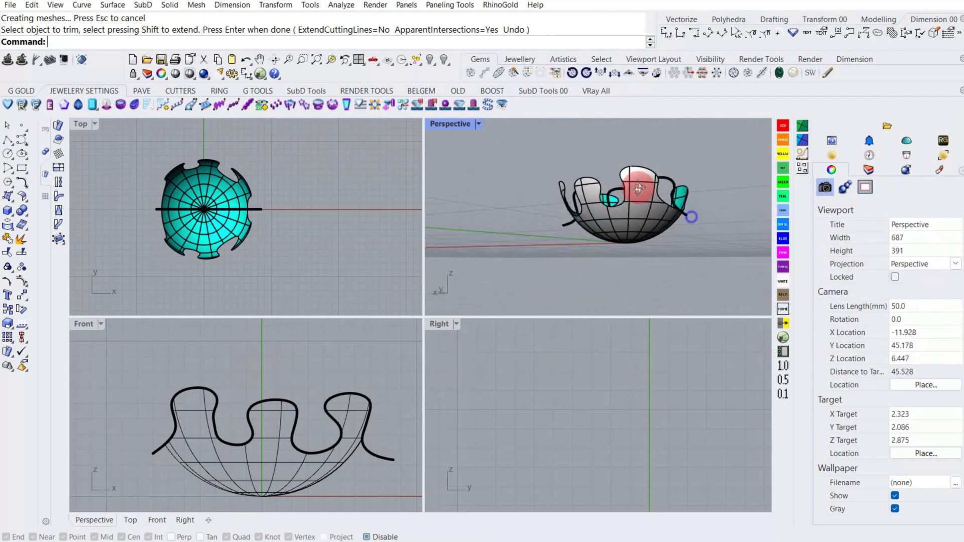
left_click(646, 206)
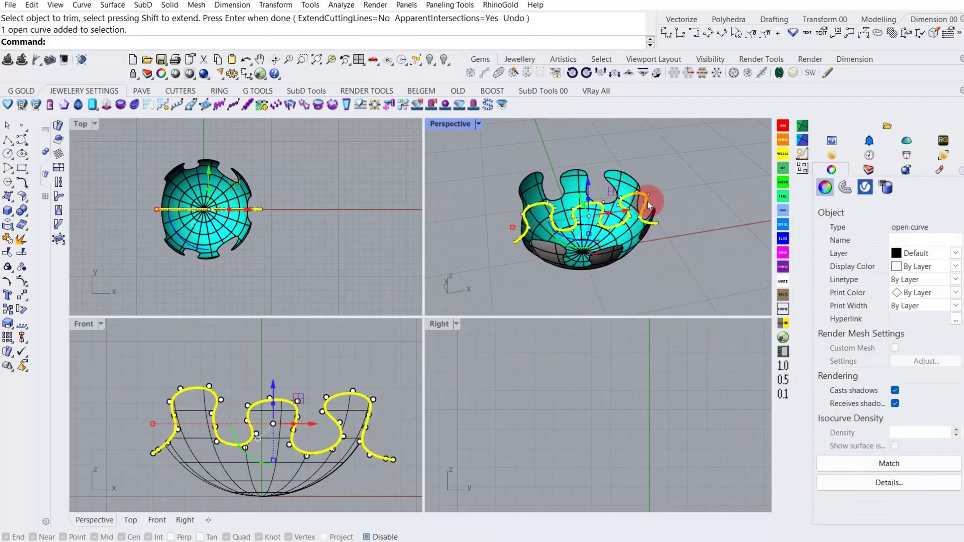
key("Delete")
Shrink the trimmed bowl surface to its new scalloped edges
mouse_move(649, 205)
right_mouse_down()
mouse_move(564, 274)
mouse_move(617, 211)
mouse_move(657, 232)
mouse_move(519, 236)
mouse_move(676, 197)
mouse_move(635, 236)
mouse_move(577, 172)
mouse_move(606, 228)
right_mouse_up()
left_click(617, 213)
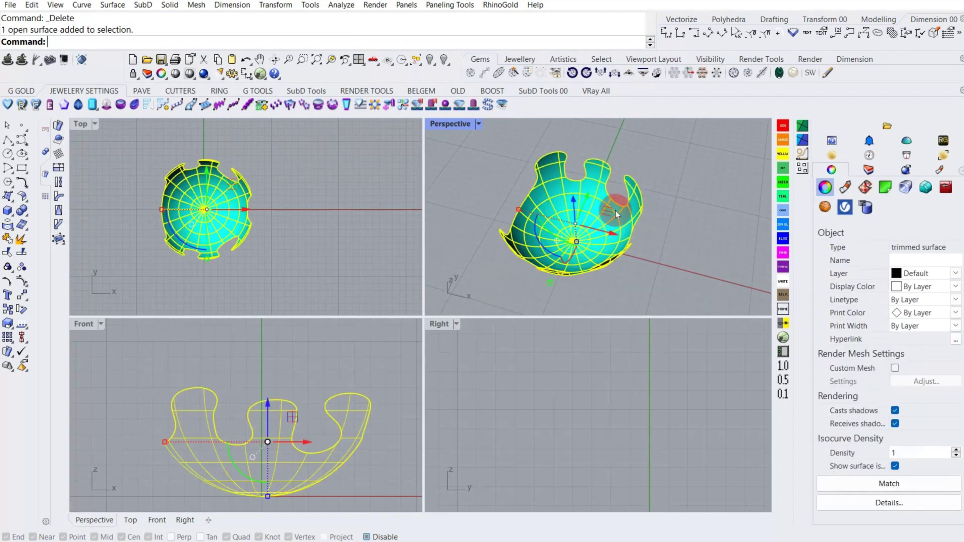
right_click(627, 226)
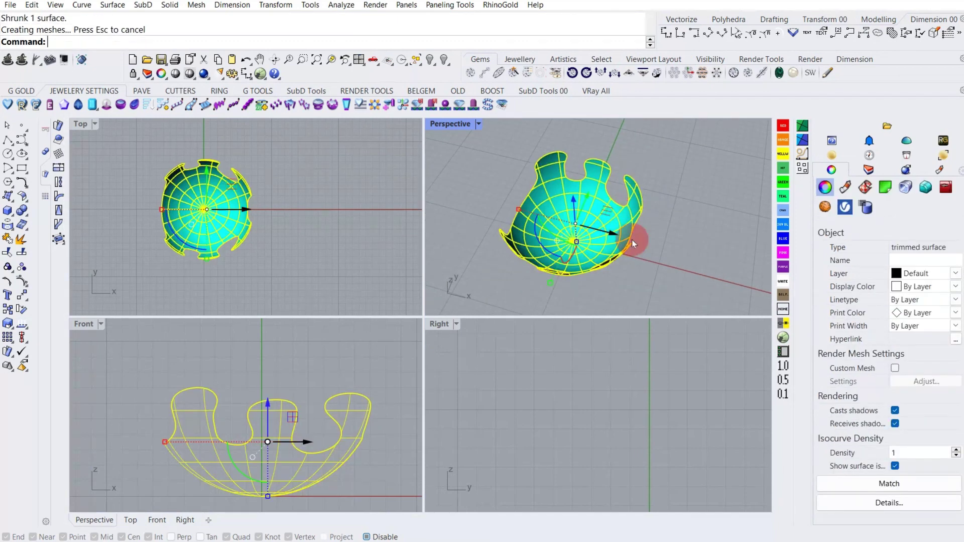
left_click(668, 237)
mouse_move(668, 237)
right_mouse_down()
mouse_move(564, 232)
mouse_move(507, 183)
mouse_move(625, 216)
mouse_move(626, 151)
mouse_move(626, 184)
mouse_move(586, 215)
right_mouse_up()
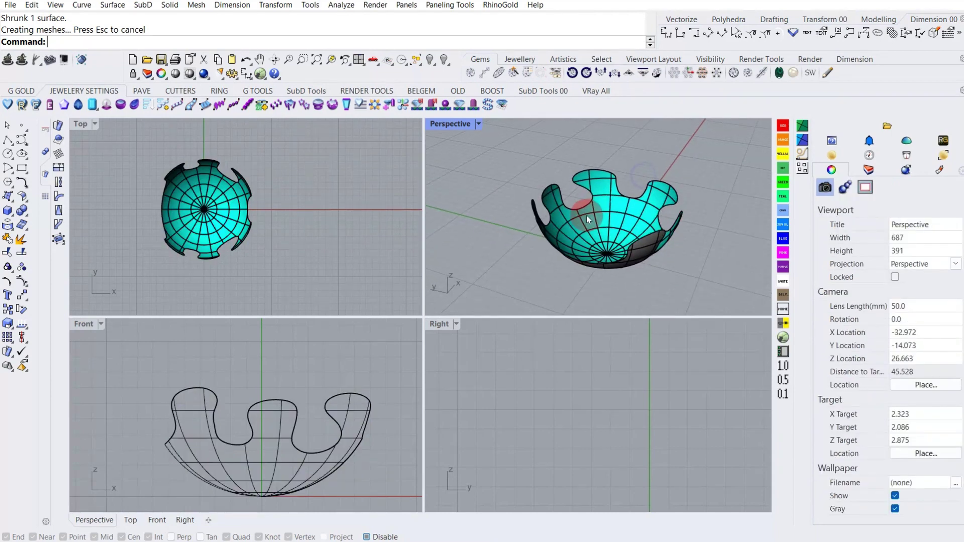
left_click(587, 215)
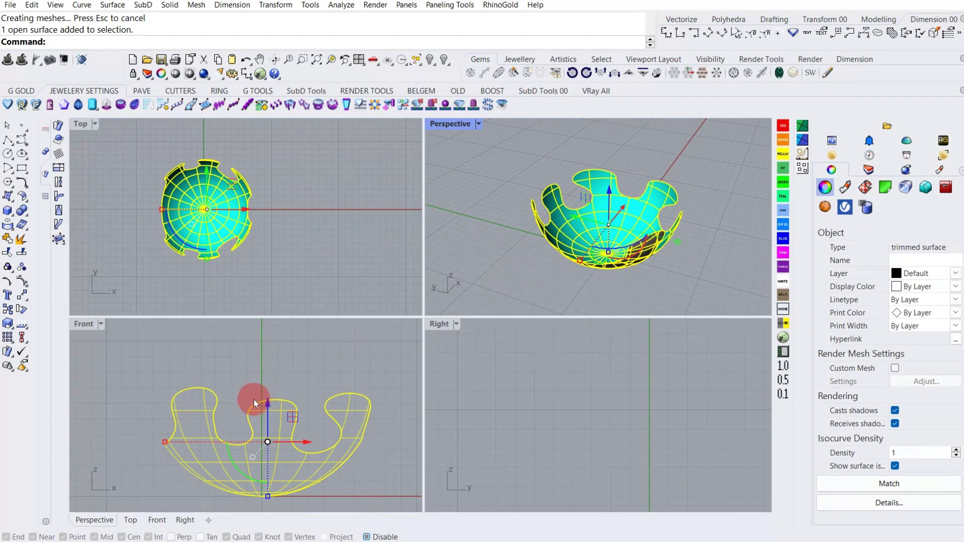
type("cg")
Cage the bowl with a BoundingBox cage in World coordinates and raise the middle column of points
key("Return")
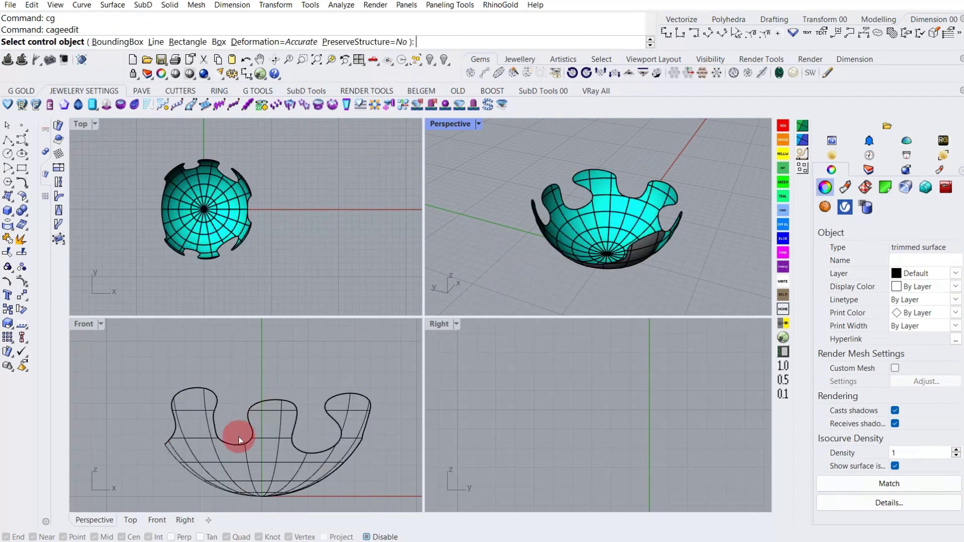
left_click(119, 44)
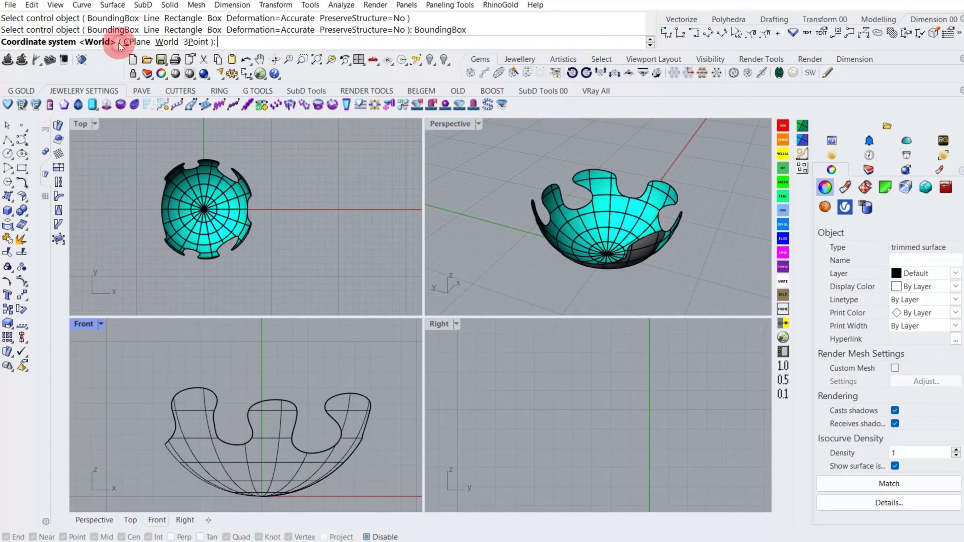
key("Return")
key("Return")
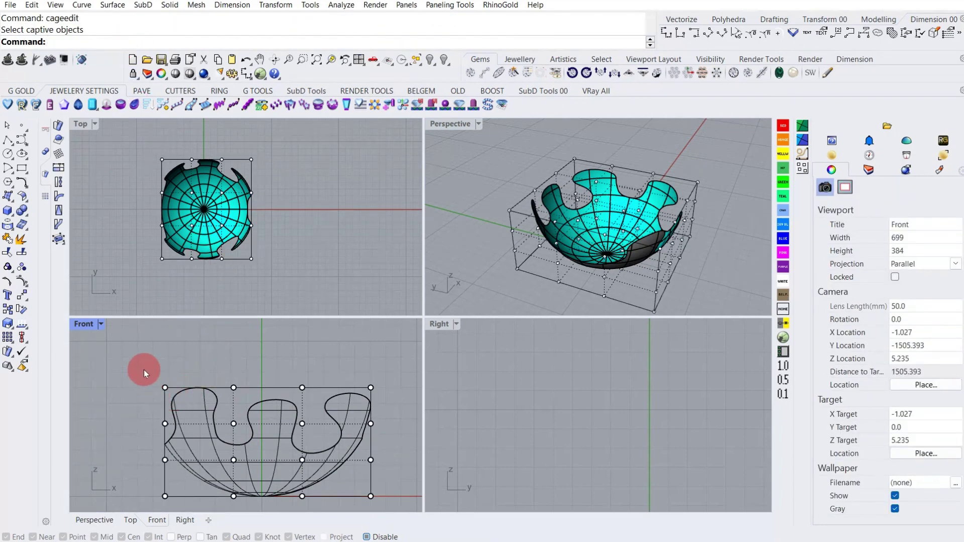
left_click_drag(184, 443, 184, 443)
left_click_drag(172, 370, 165, 327)
key("ctrl+z")
mouse_move(221, 372)
left_mouse_down()
mouse_move(241, 403)
mouse_move(231, 344)
left_mouse_up()
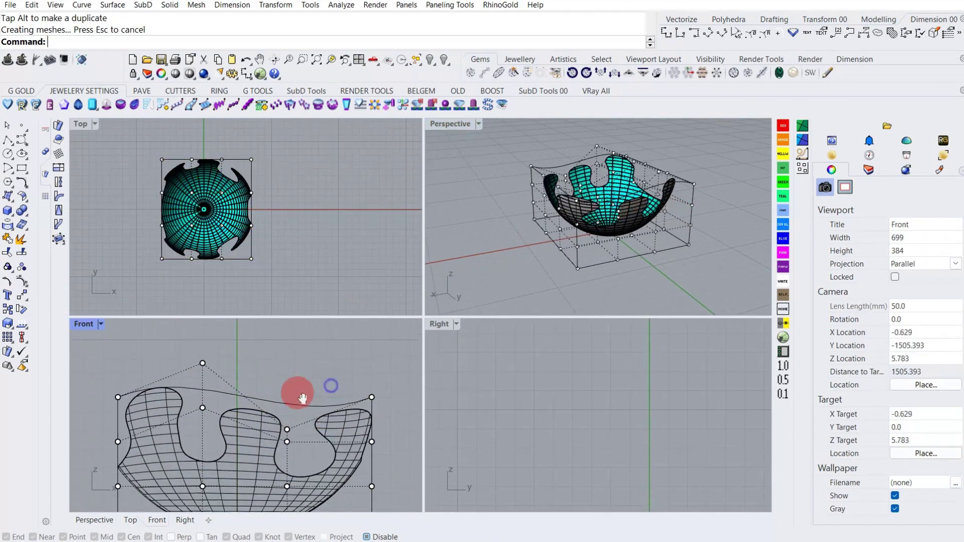
Move four left cage points to reshape the bowl's left lobe
left_click(574, 192)
right_click_drag(574, 193, 646, 161)
left_click(125, 370)
scroll(205, 394, "up", 3)
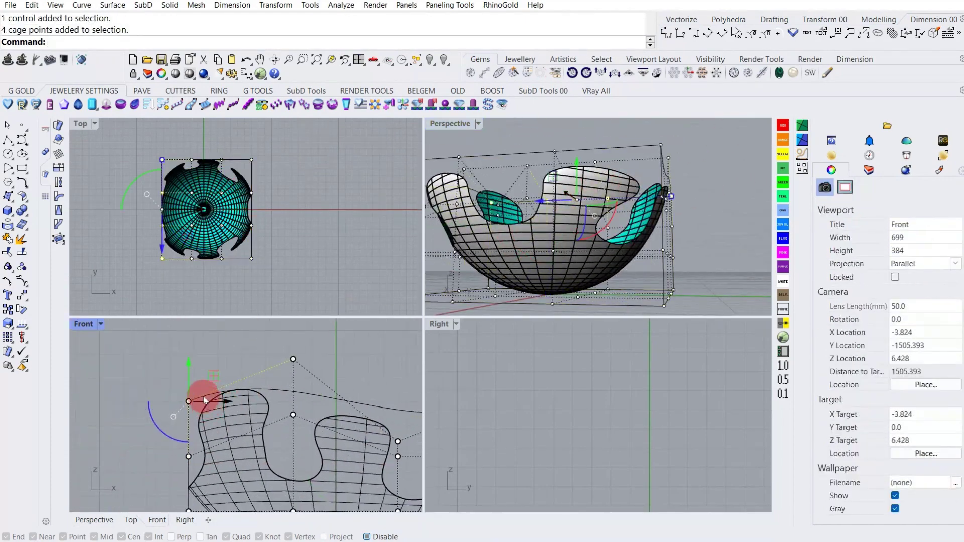
left_click_drag(205, 394, 598, 230)
right_click_drag(478, 172, 517, 189)
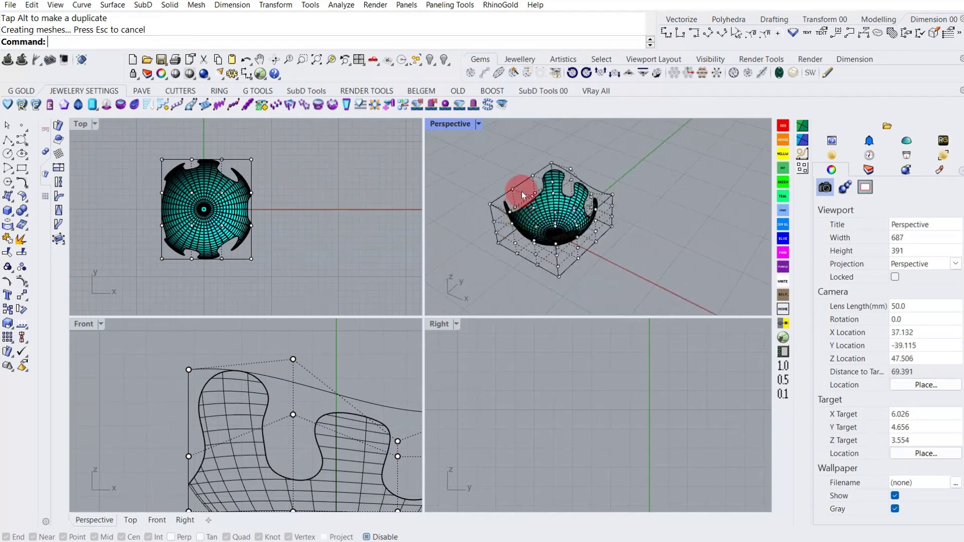
scroll(517, 190, "up", 5)
Replace the cage with a new World BoundingBox cage using 5 points along Y
key("Delete")
left_click(235, 387)
left_click(113, 42)
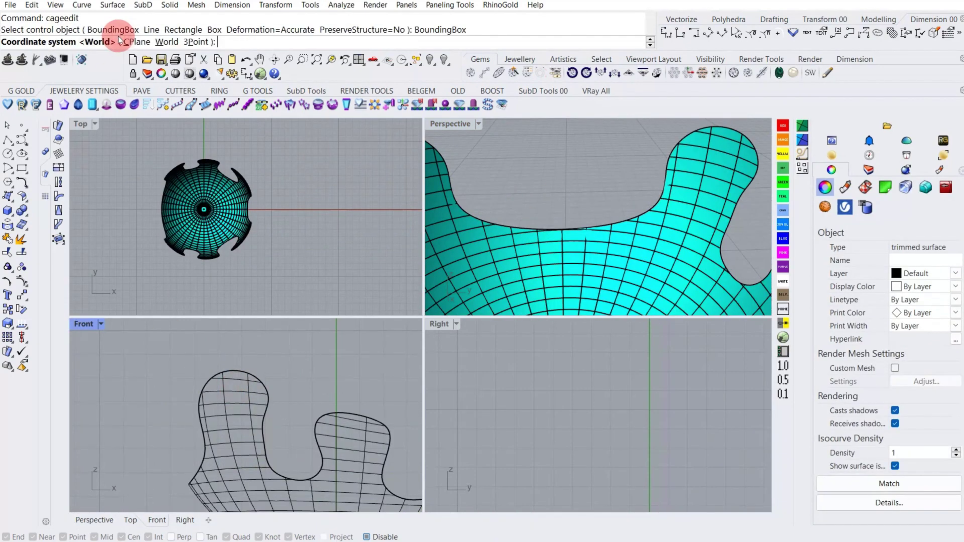
left_click(163, 42)
type("5")
key("Return")
key("Return")
key("Return")
scroll(140, 202, "up", 2)
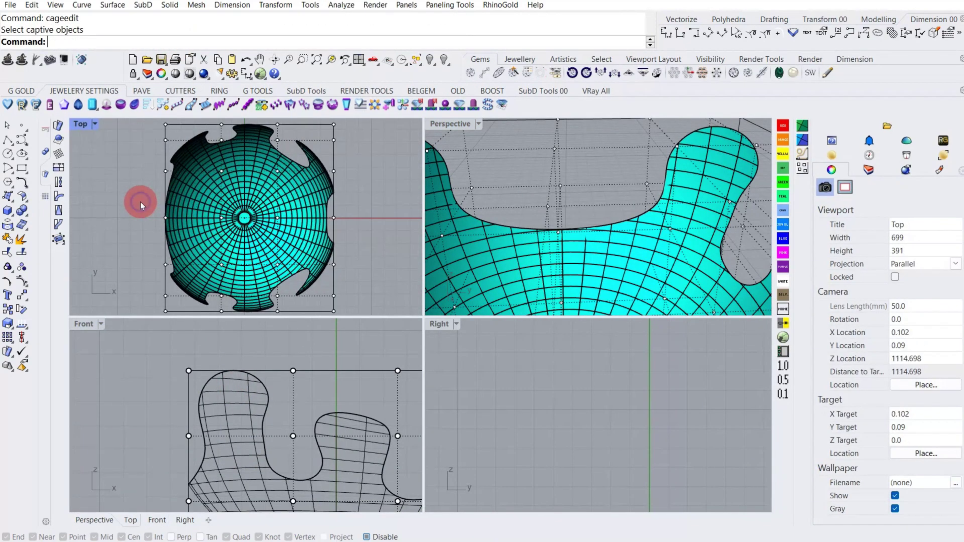
Raise four left cage points to stretch the left lobe, then undo it
left_click_drag(145, 201, 183, 236)
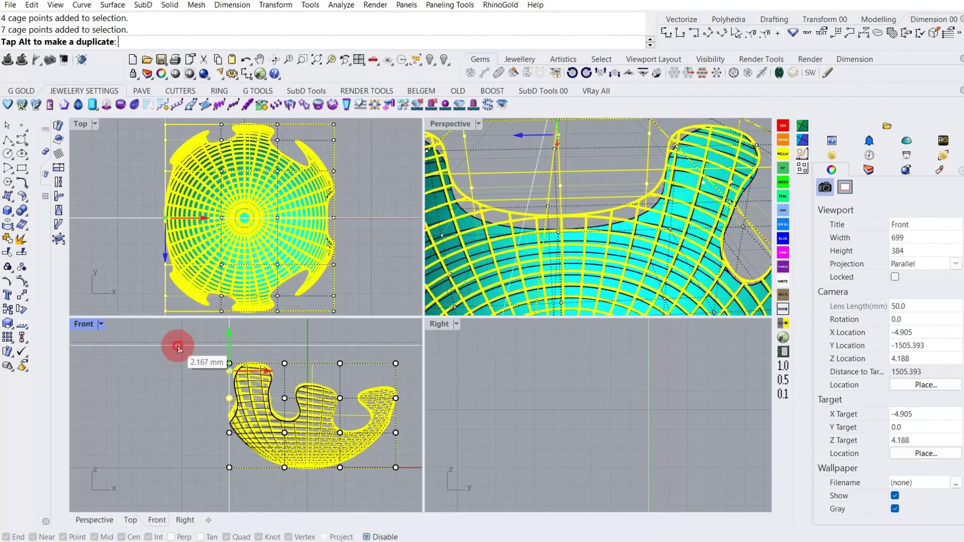
mouse_move(251, 408)
left_mouse_down()
mouse_move(222, 349)
mouse_move(227, 447)
left_mouse_up()
key("ctrl+z")
scroll(204, 222, "up", 3)
scroll(247, 357, "up", 3)
scroll(252, 394, "up", 2)
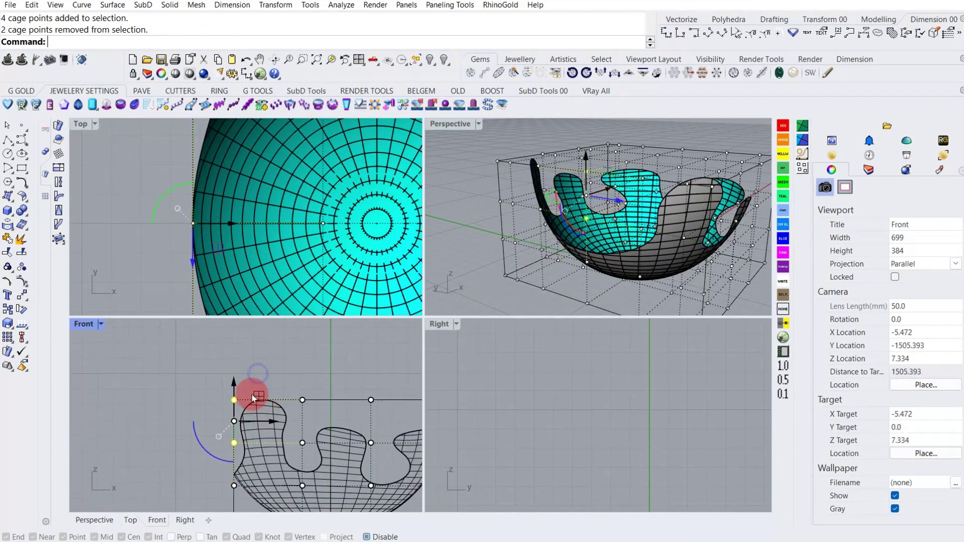
scroll(574, 223, "up", 5)
scroll(574, 222, "down", 5)
With the Perspective view maximized, pull one cage point upward to reshape the bowl
double_click(451, 124)
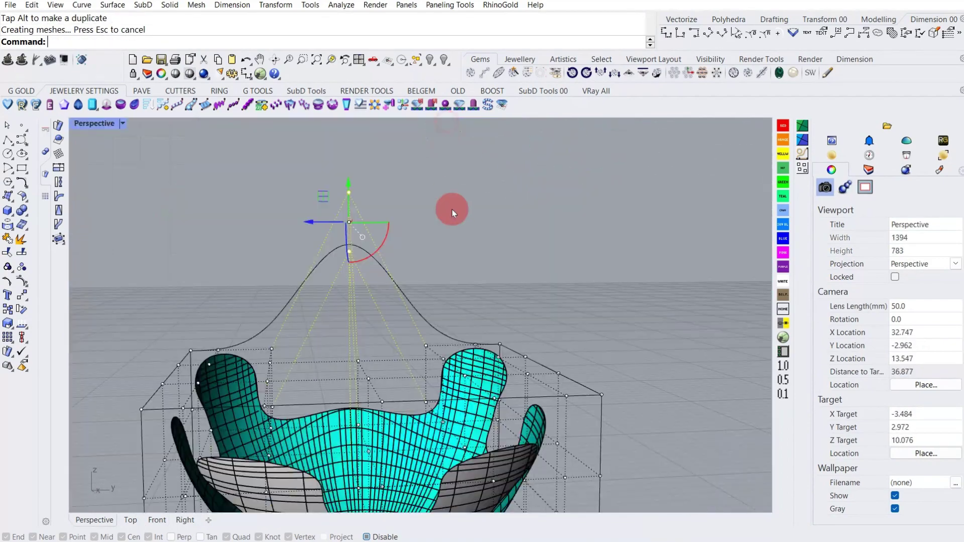
mouse_move(452, 209)
right_mouse_down()
mouse_move(523, 297)
mouse_move(431, 318)
right_mouse_up()
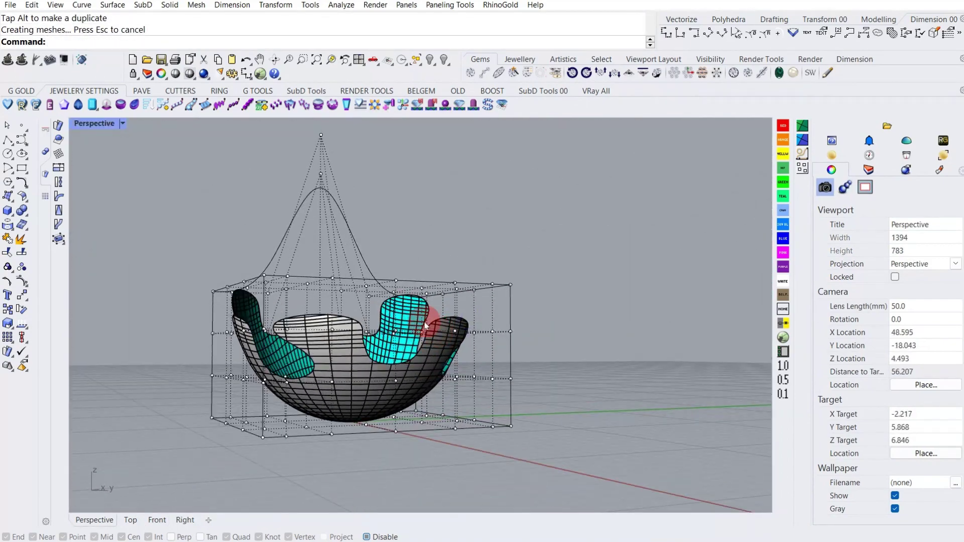
scroll(556, 366, "up", 3)
left_click(508, 316)
left_click_drag(510, 315, 555, 262)
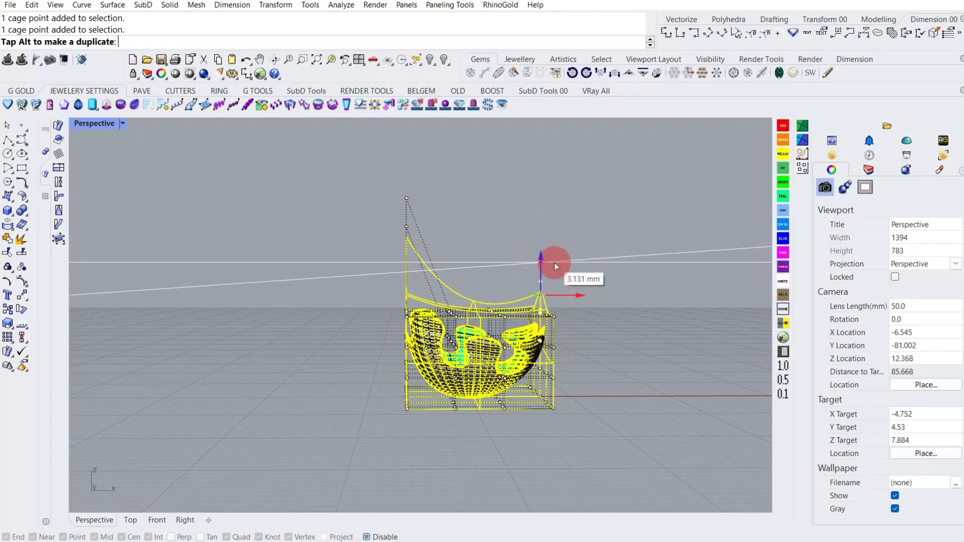
right_click_drag(556, 263, 463, 301)
scroll(508, 201, "up", 3)
Raise a top cage point into a peak on the rim
left_click(507, 201)
left_click(512, 248)
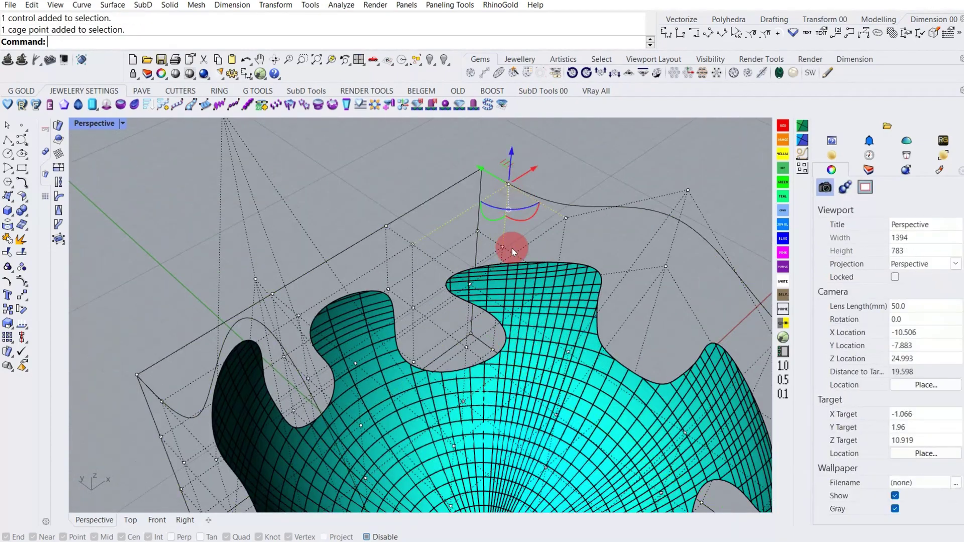
scroll(514, 251, "down", 3)
scroll(513, 254, "up", 3)
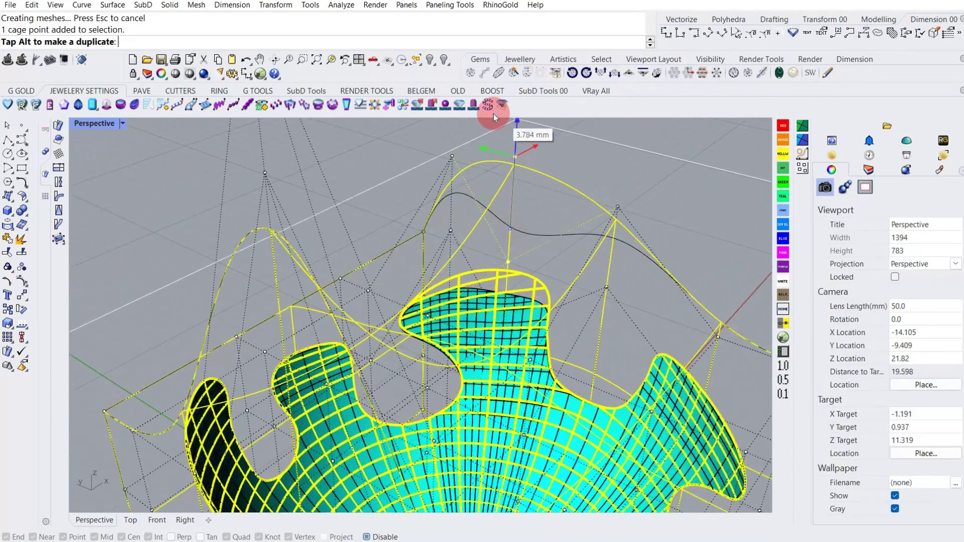
left_click_drag(508, 263, 361, 173)
right_click_drag(362, 172, 445, 313)
scroll(446, 312, "down", 3)
scroll(445, 312, "up", 3)
scroll(459, 208, "down", 1)
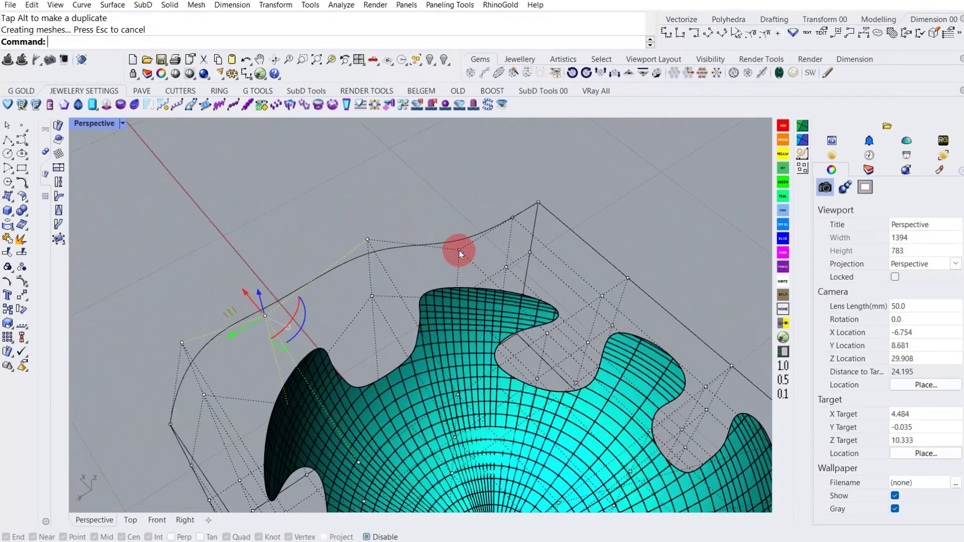
Pull more cage points upward to flare the rim, then select the control cage
left_click_drag(459, 250, 465, 165)
left_click(514, 218)
right_click_drag(514, 218, 502, 343)
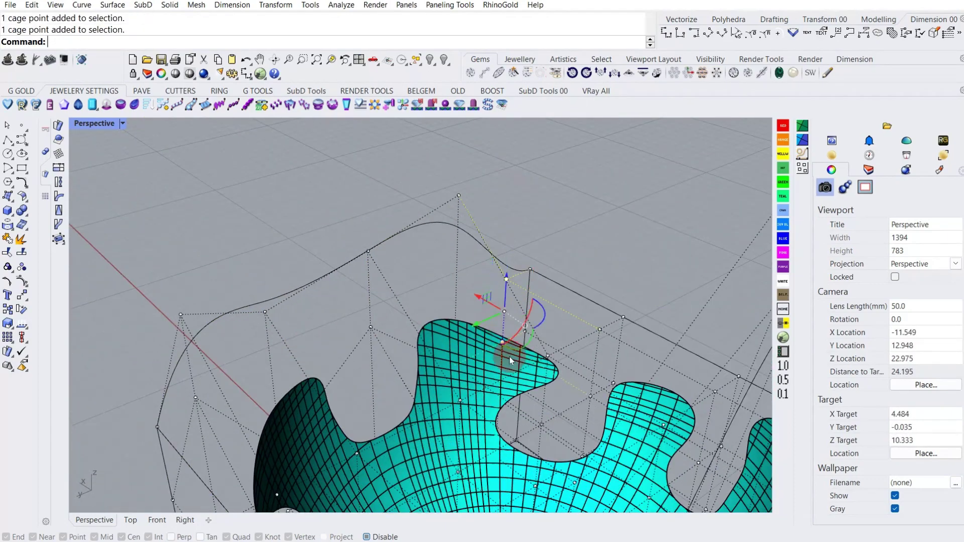
left_click_drag(509, 357, 592, 244)
scroll(492, 290, "down", 5)
scroll(456, 280, "up", 2)
left_click(457, 279)
Delete the control cage and rebuild the wavy bowl surface
key("Delete")
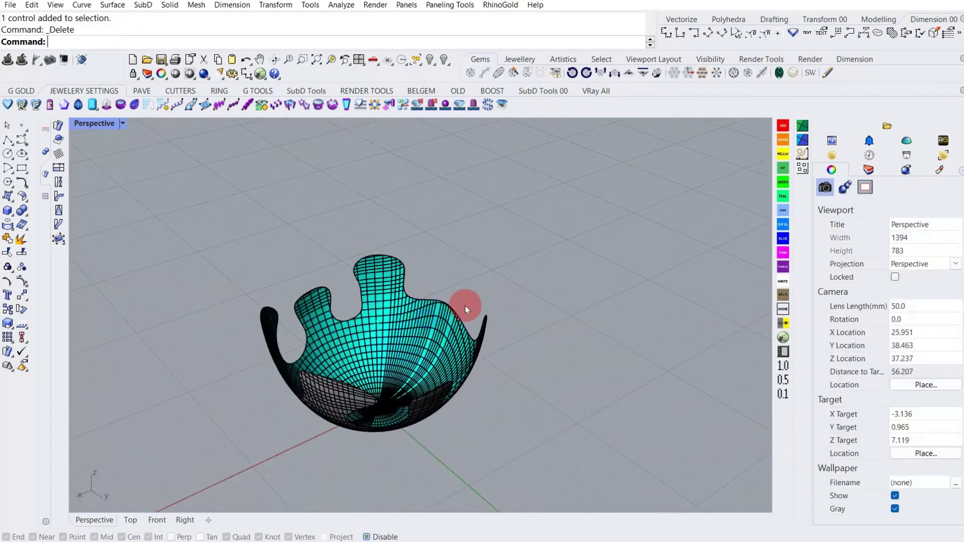
right_click_drag(465, 306, 405, 338)
left_click(405, 338)
type("rebuild")
key("Return")
left_click(438, 400)
mouse_move(362, 389)
right_mouse_down()
mouse_move(419, 348)
mouse_move(314, 291)
mouse_move(351, 401)
right_mouse_up()
In the four-view layout, create a 15 mm sphere centred on the bowl
left_click(200, 257)
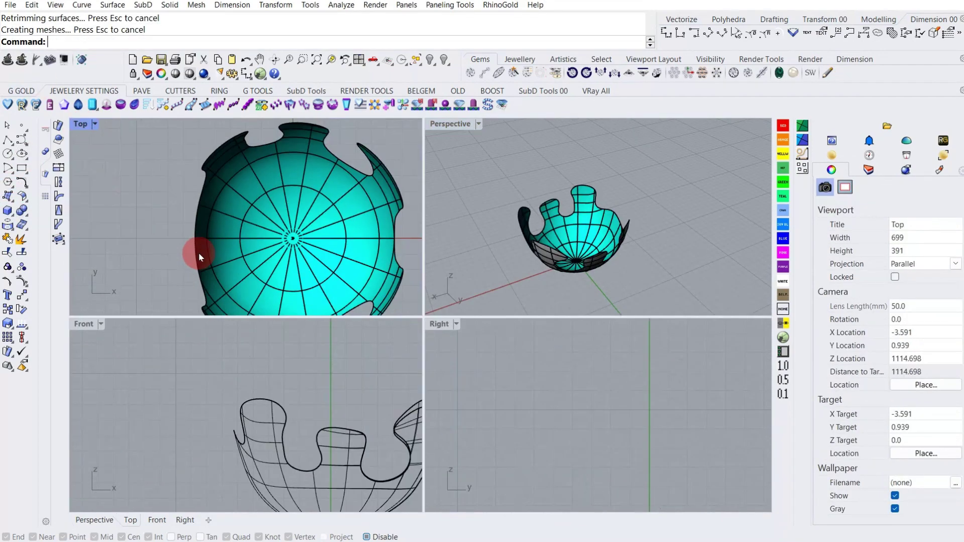
scroll(199, 256, "down", 3)
left_click(7, 211)
left_click(216, 225)
type("15")
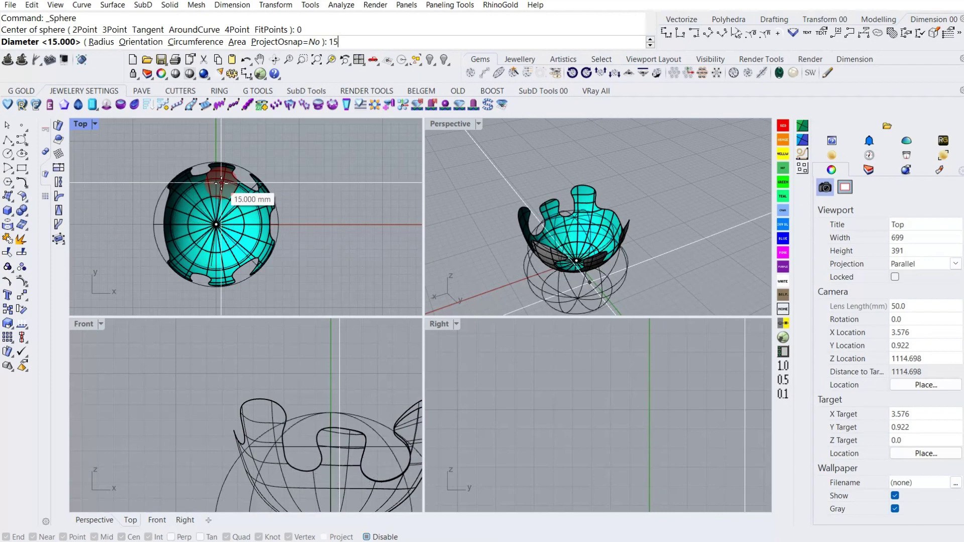
key("Return")
scroll(279, 399, "down", 3)
Move the sphere up by about its radius
left_click(247, 446)
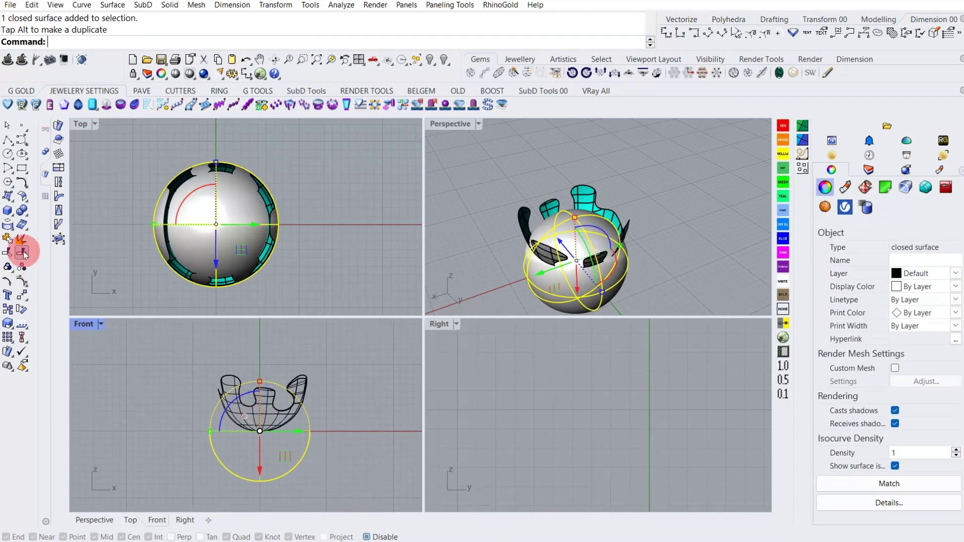
left_click(23, 253)
left_click(260, 431)
left_click(222, 391)
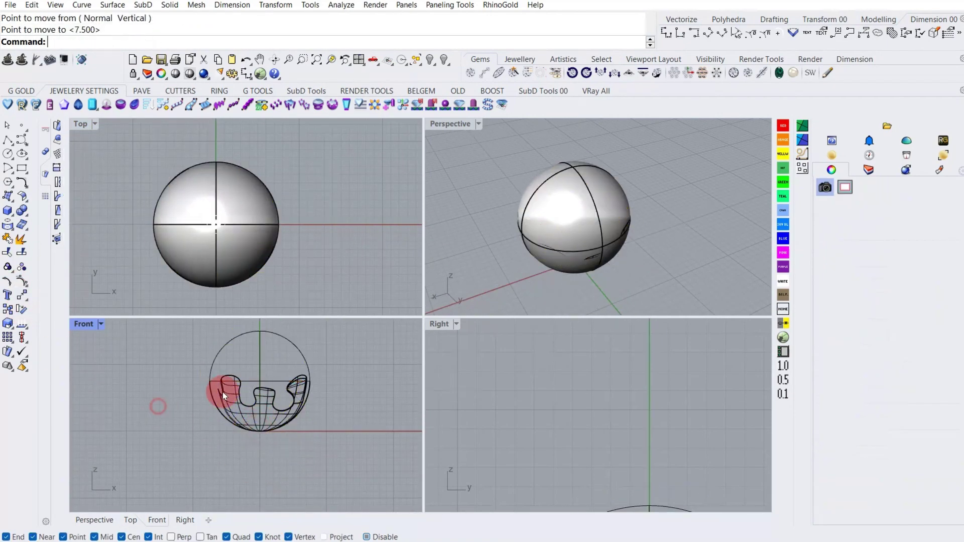
Shrink the sphere with the gumball and lower it about 1.8 mm into the bowl
right_click_drag(551, 232, 574, 225)
left_click(575, 225)
scroll(185, 384, "up", 3)
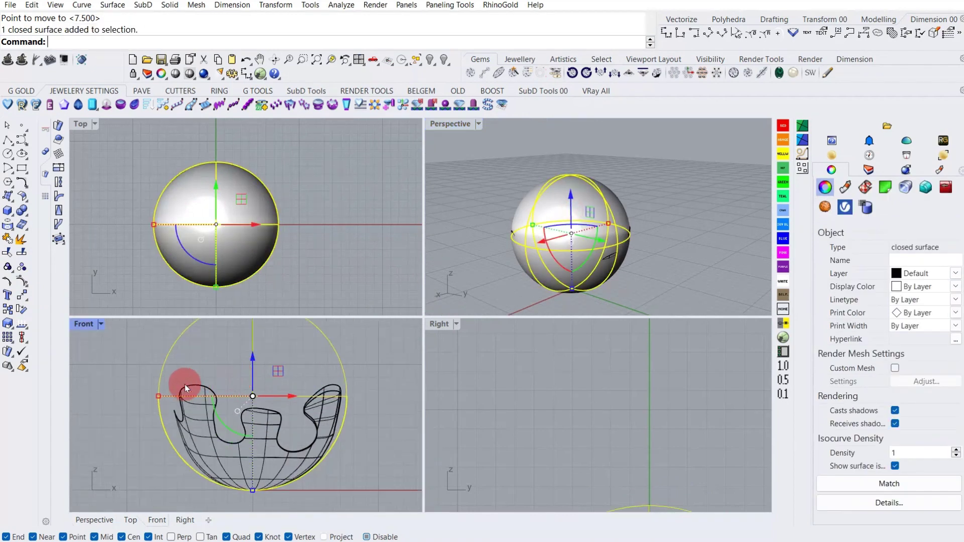
left_click_drag(159, 396, 186, 398)
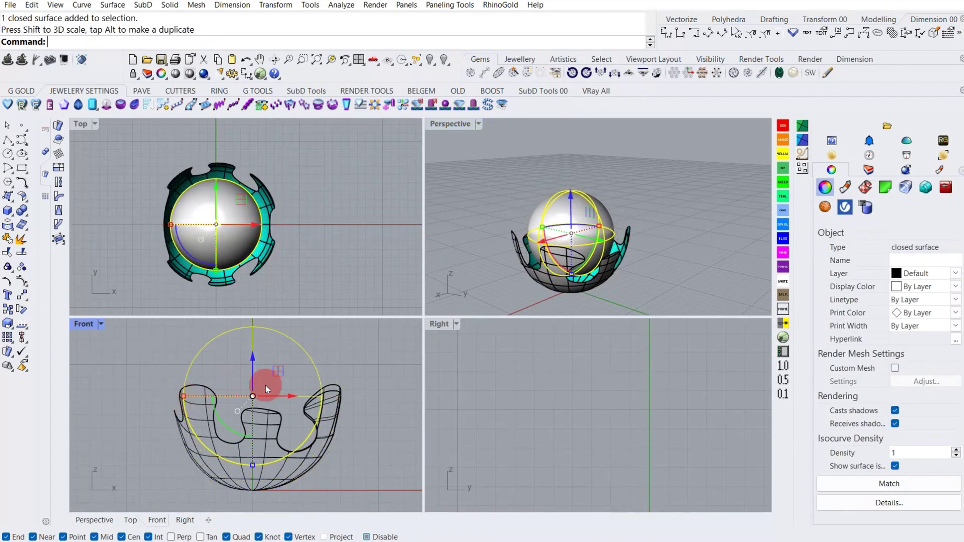
left_click_drag(241, 345, 240, 357)
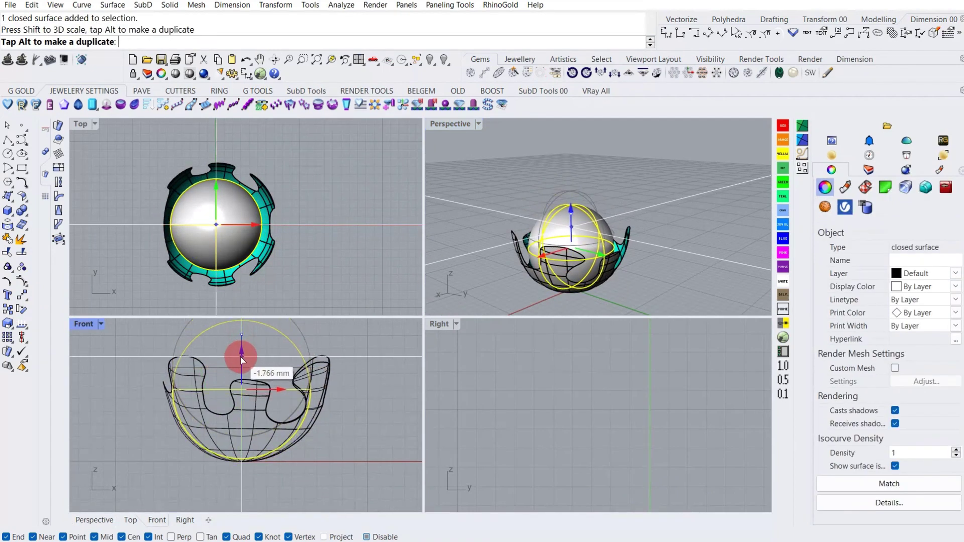
left_click(343, 386)
left_click(565, 236)
mouse_move(565, 236)
right_mouse_down()
mouse_move(624, 209)
mouse_move(622, 269)
mouse_move(617, 172)
mouse_move(654, 255)
mouse_move(540, 236)
right_mouse_up()
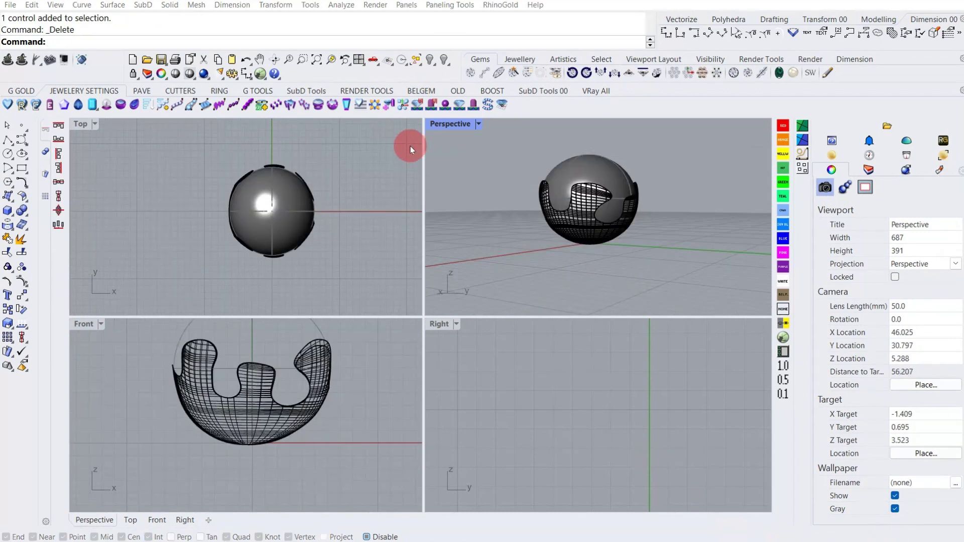
mouse_move(670, 210)
right_mouse_down()
mouse_move(665, 198)
mouse_move(556, 214)
right_mouse_up()
left_click(556, 213)
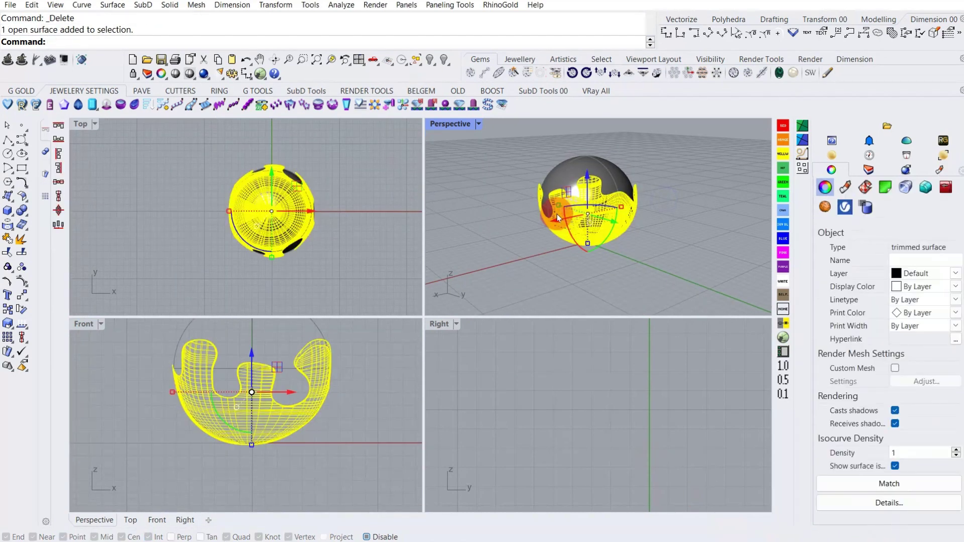
type("re")
key("Return")
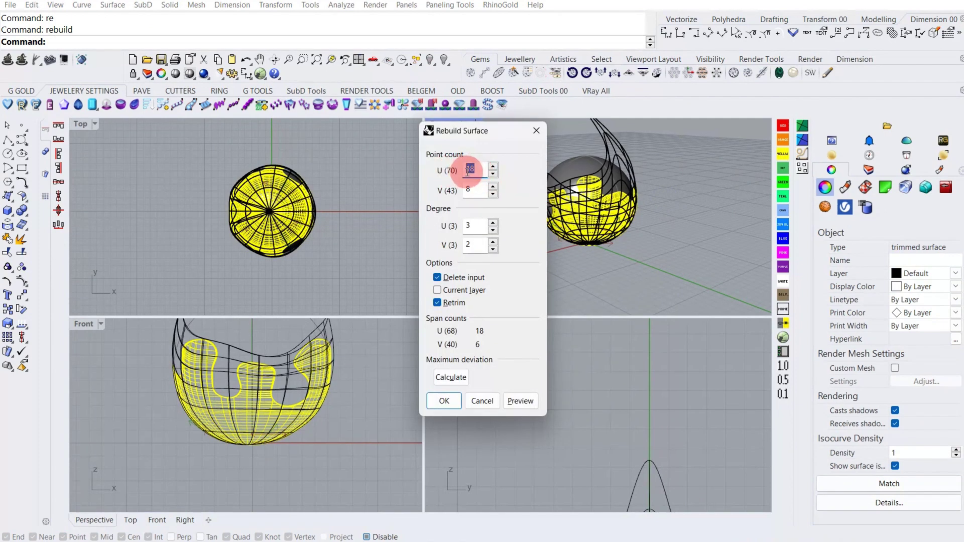
type("35")
left_click(468, 191)
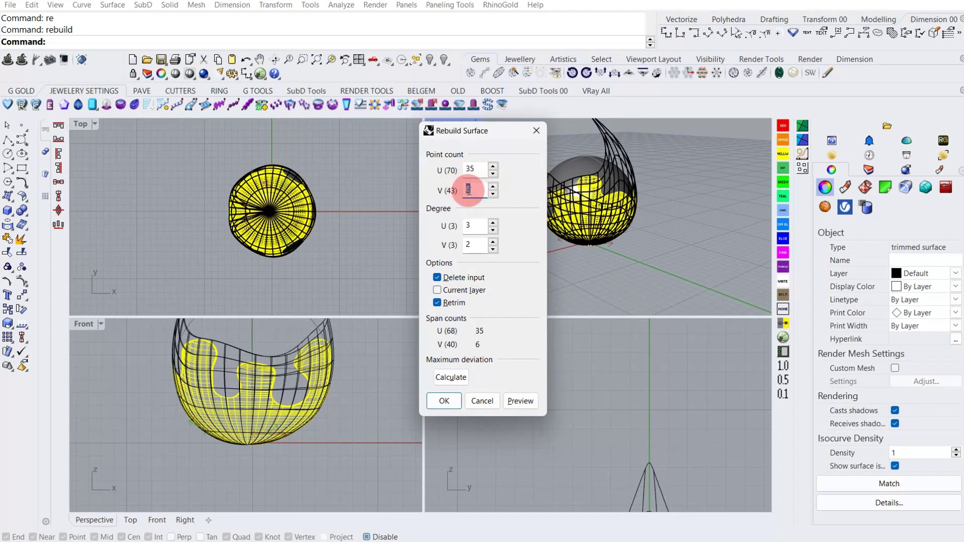
left_click(482, 401)
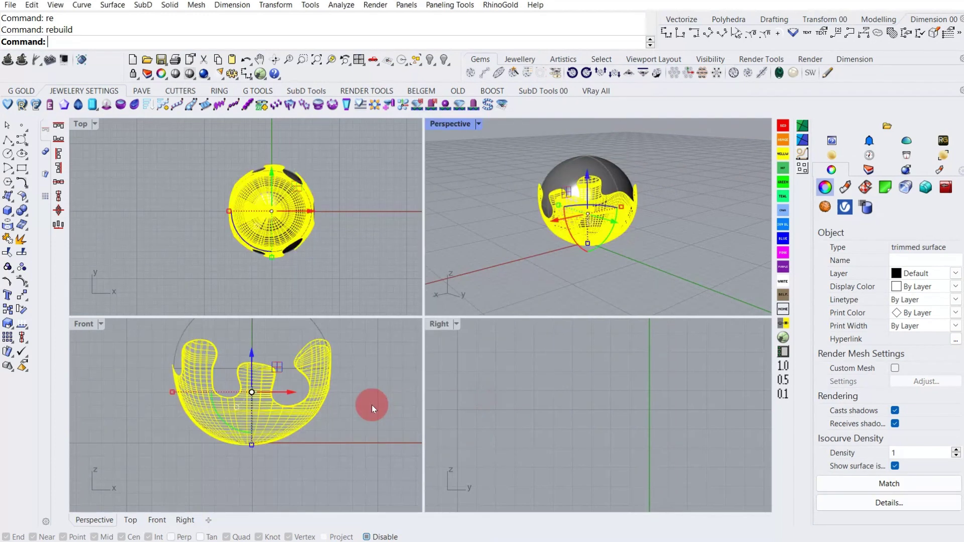
Offset the wavy bowl surface by 1.5 with OffsetSrf, flipping the direction
key("Escape")
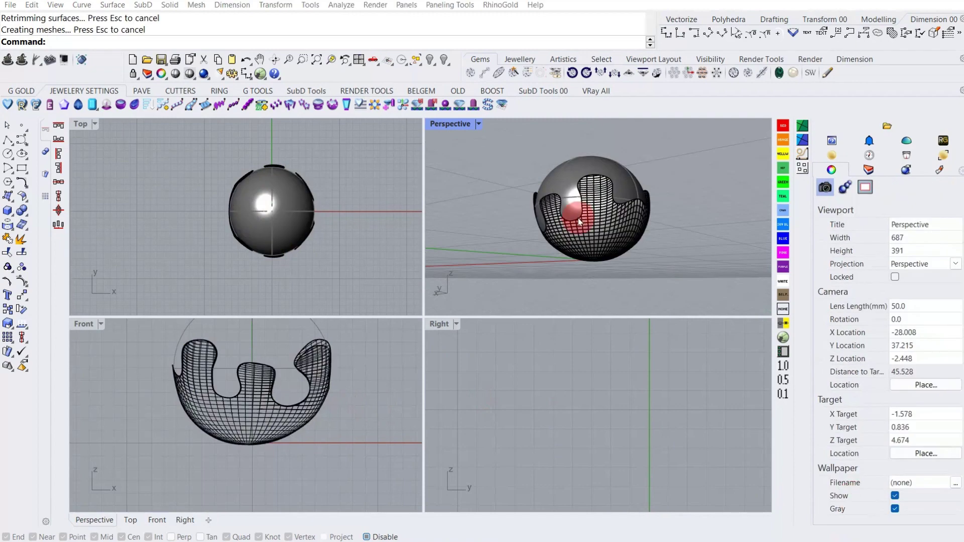
mouse_move(577, 216)
right_mouse_down()
mouse_move(642, 189)
mouse_move(613, 229)
mouse_move(645, 224)
mouse_move(598, 216)
right_mouse_up()
scroll(598, 216, "up", 3)
left_click(542, 221)
right_click(339, 219)
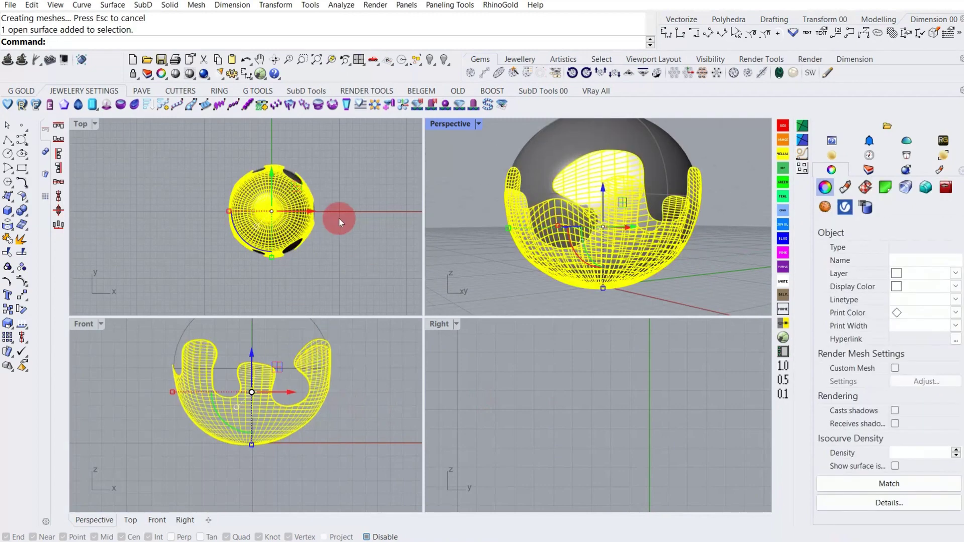
type("Os")
key("Return")
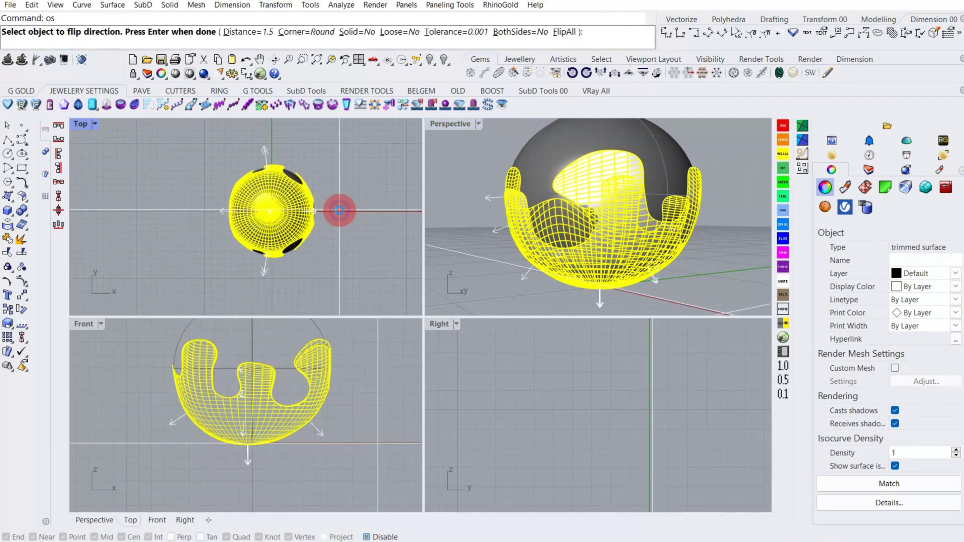
right_click(340, 212)
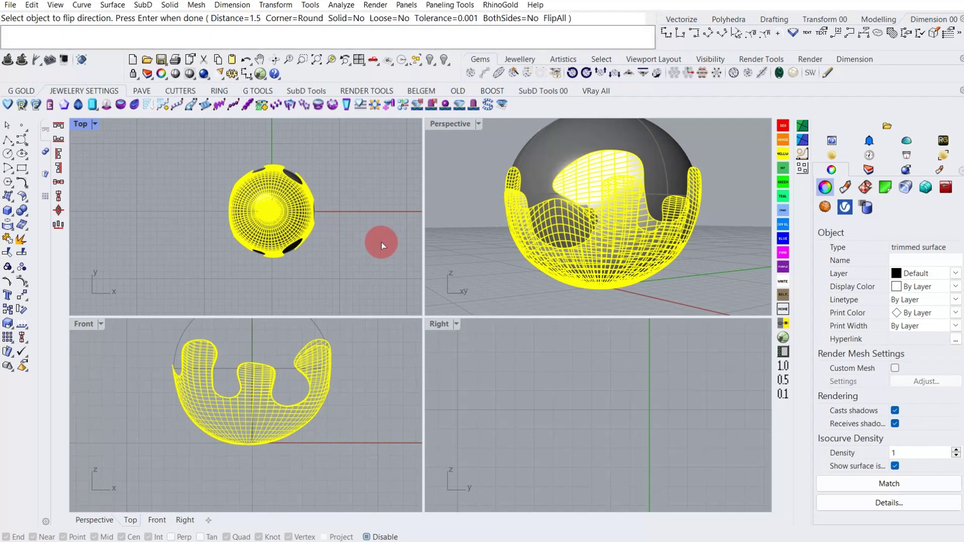
key("Return")
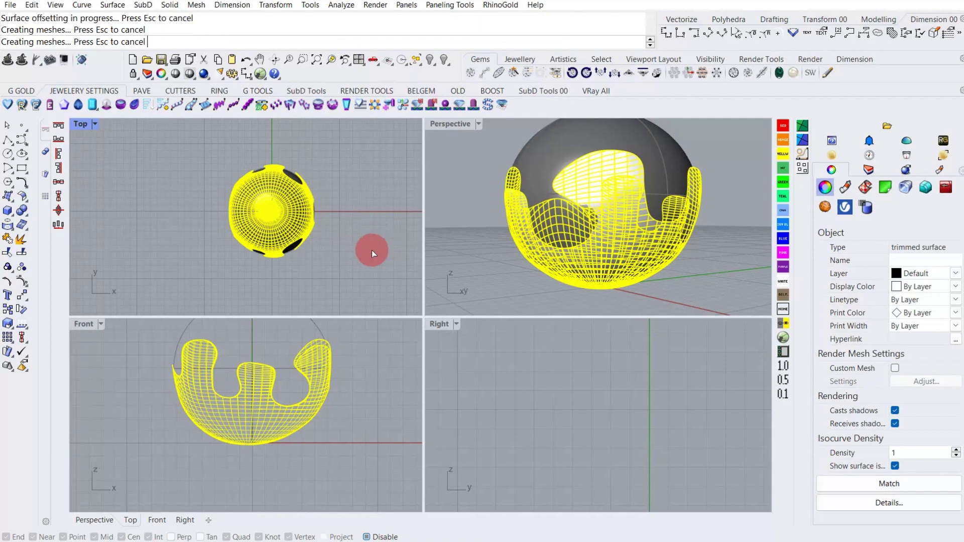
Inspect the offset walls in a maximized Perspective view
left_click(366, 264)
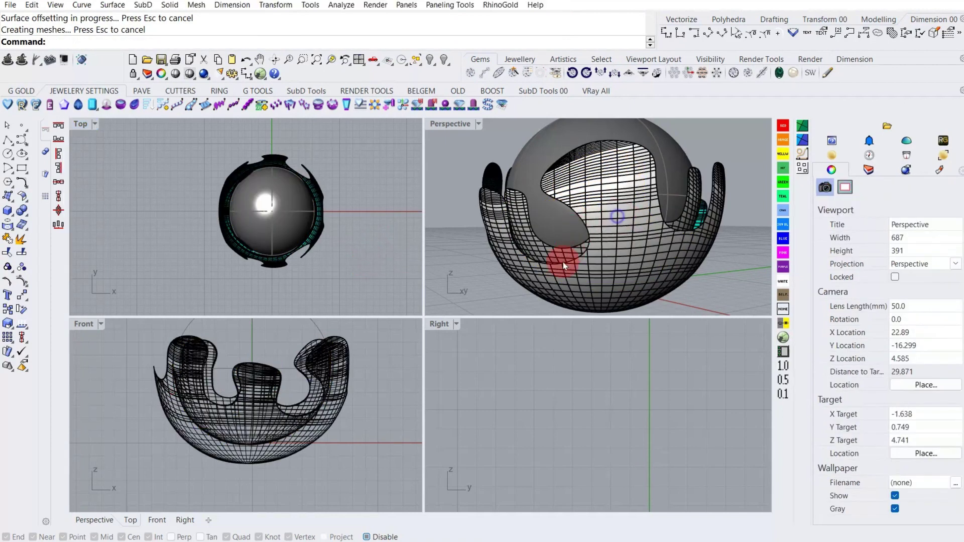
mouse_move(564, 263)
right_mouse_down()
mouse_move(564, 209)
mouse_move(544, 255)
mouse_move(618, 168)
mouse_move(587, 248)
mouse_move(522, 189)
mouse_move(619, 227)
mouse_move(600, 188)
right_mouse_up()
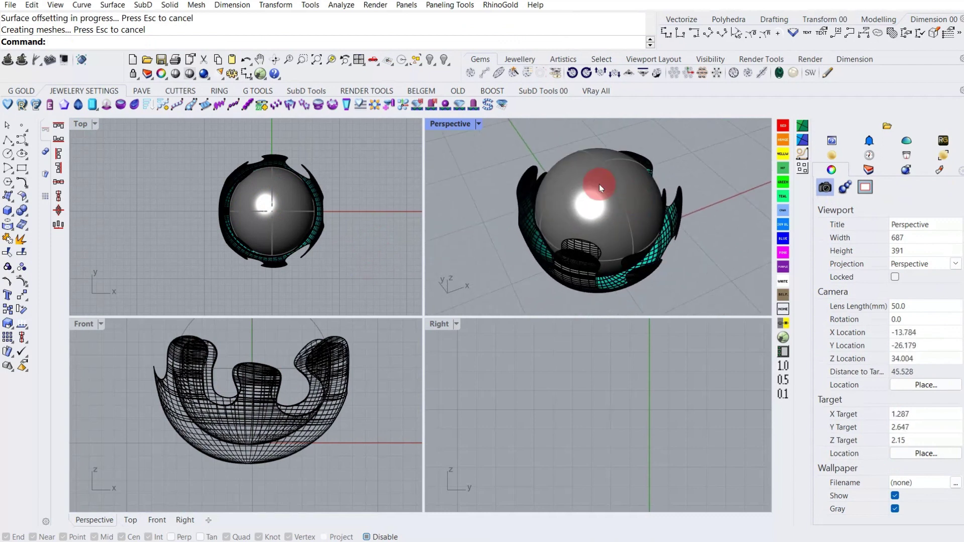
double_click(448, 125)
mouse_move(398, 258)
right_mouse_down()
mouse_move(409, 251)
mouse_move(404, 301)
right_mouse_up()
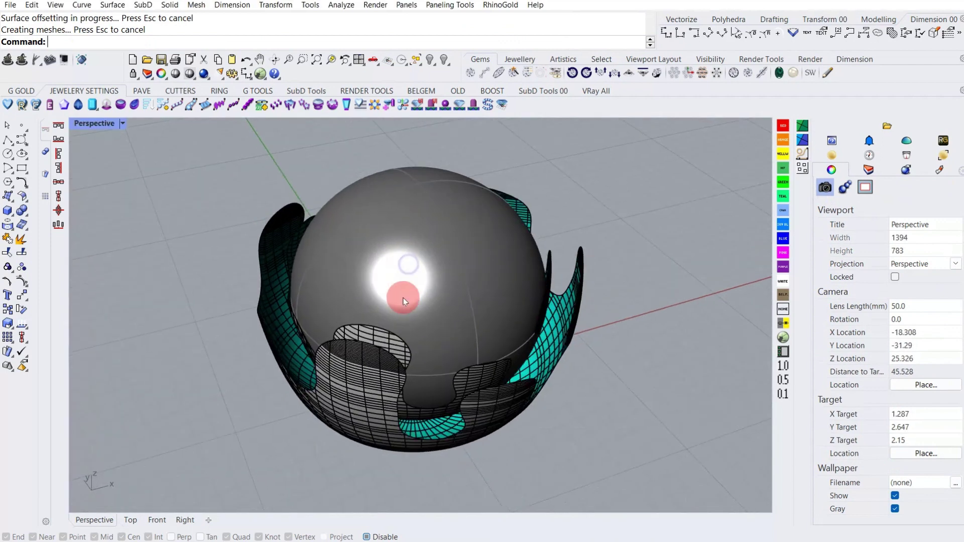
Begin a loft from a bowl edge curve, then cancel it
left_click(379, 338)
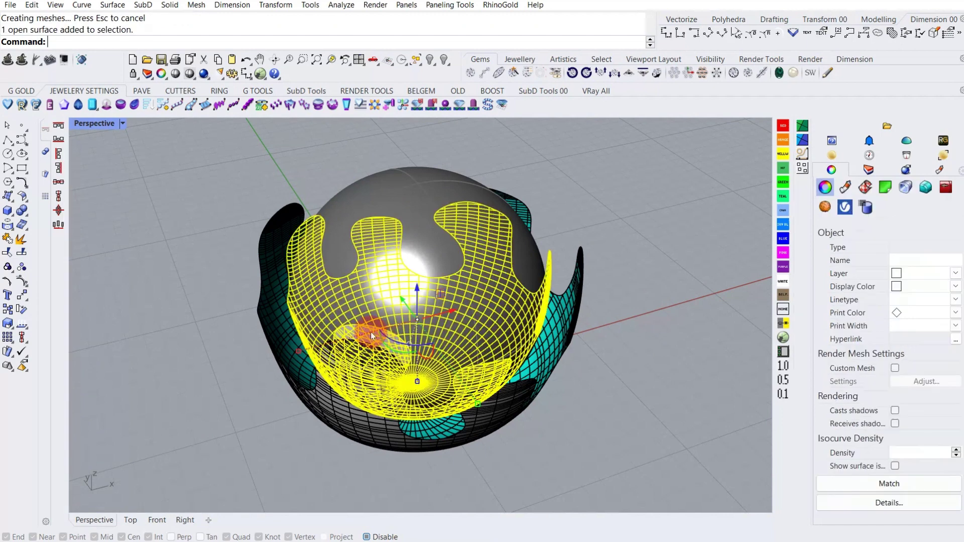
left_click(222, 287)
left_click(113, 5)
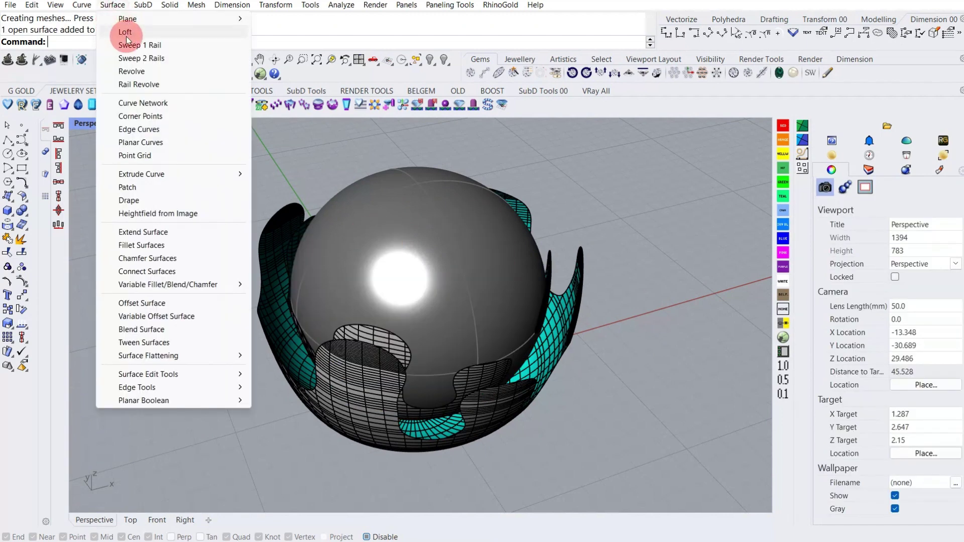
left_click(123, 26)
left_click(290, 305)
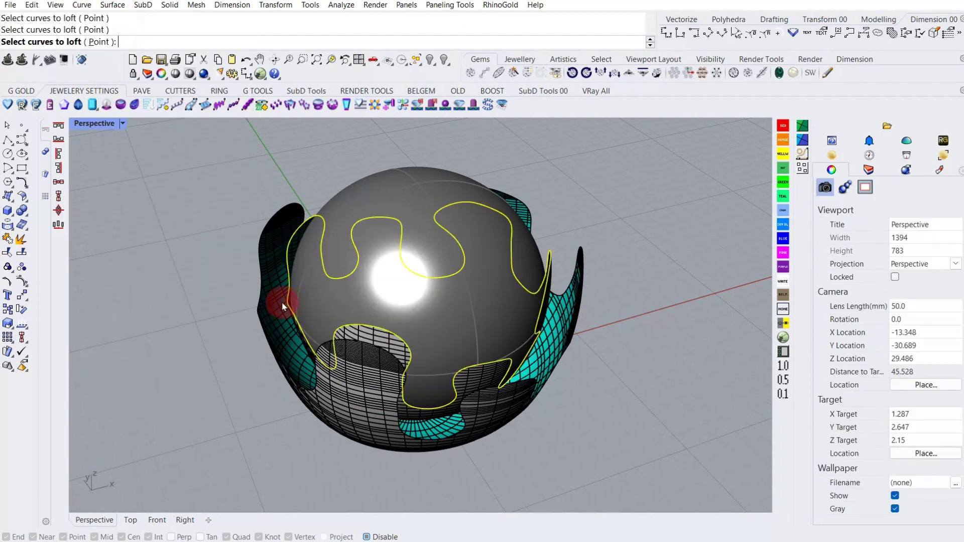
key("Escape")
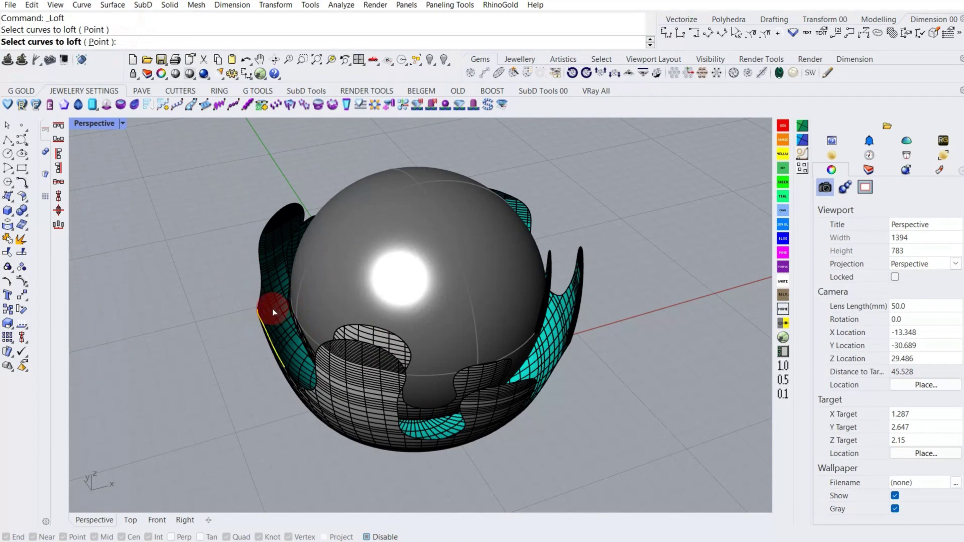
Select and inspect the offset polysurface, then orbit to a lower angle
right_click(206, 301)
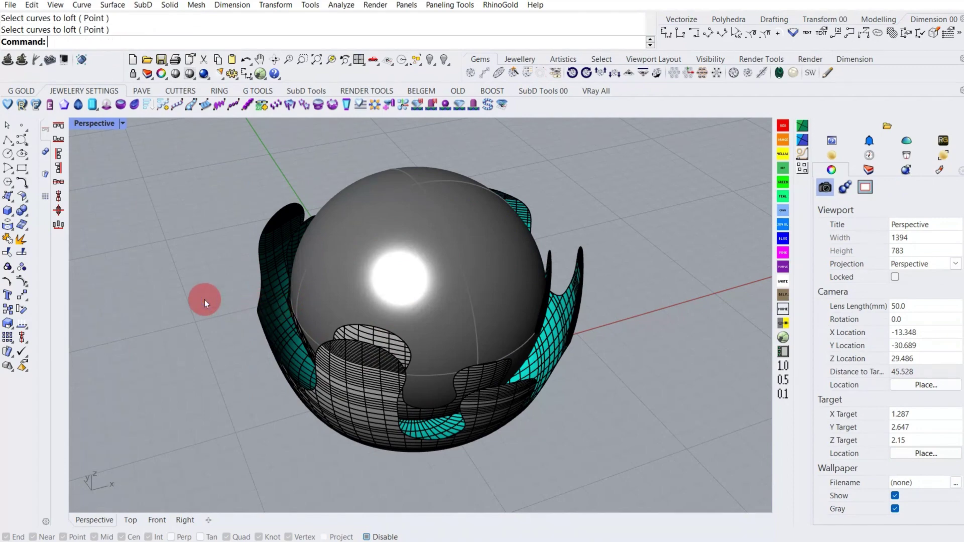
left_click(273, 286)
right_click_drag(274, 286, 731, 423)
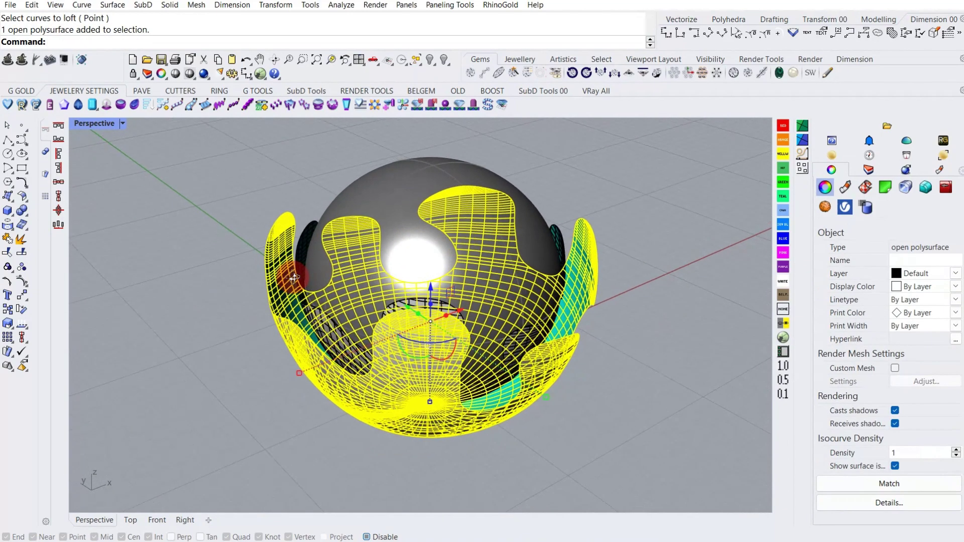
key("Escape")
right_click_drag(653, 452, 889, 537)
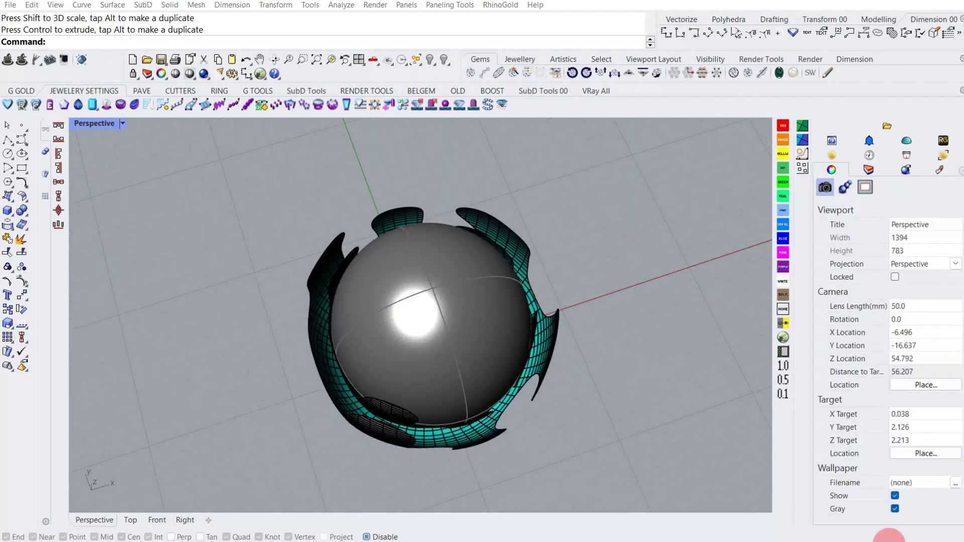
right_click_drag(95, 201, 94, 3)
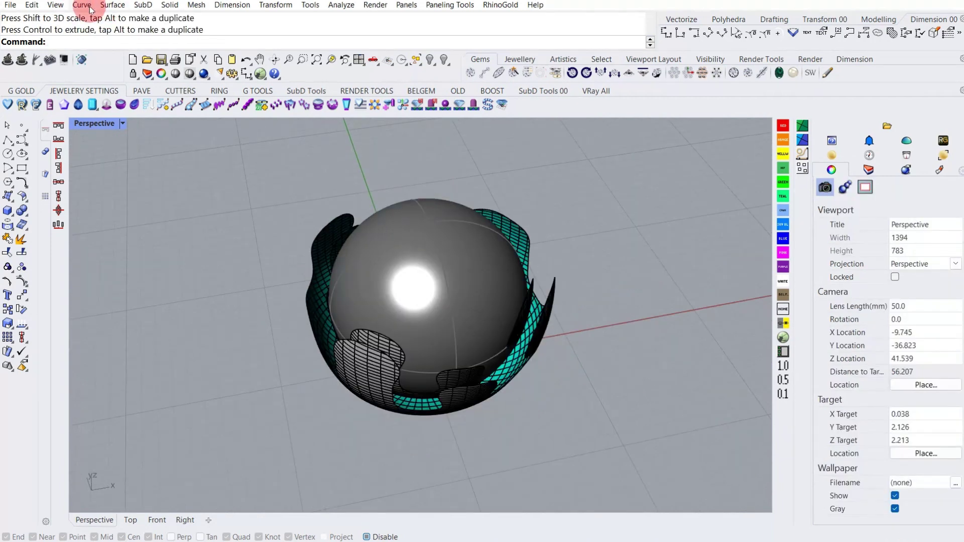
Loft a surface between the two wavy rim edge curves
left_click(111, 5)
left_click(134, 32)
scroll(328, 288, "up", 5)
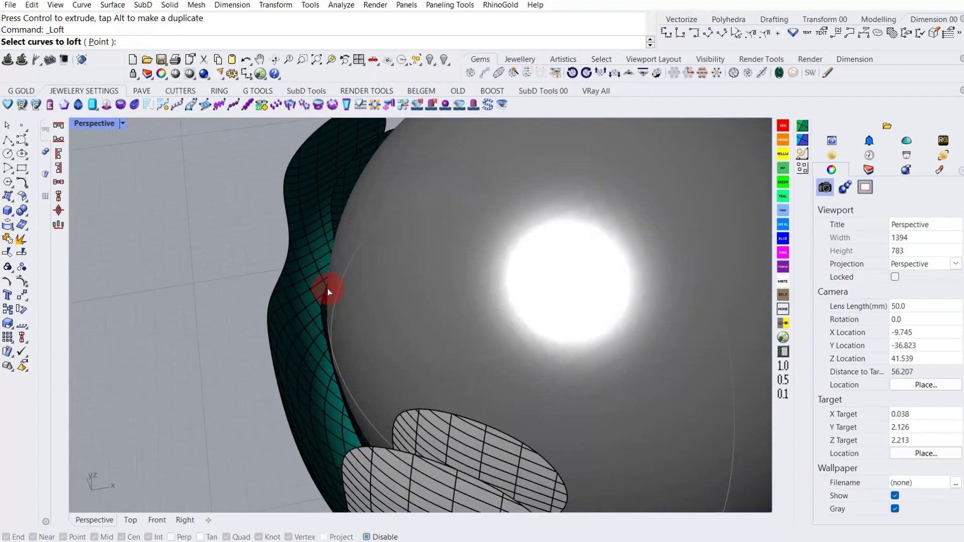
left_click(325, 291)
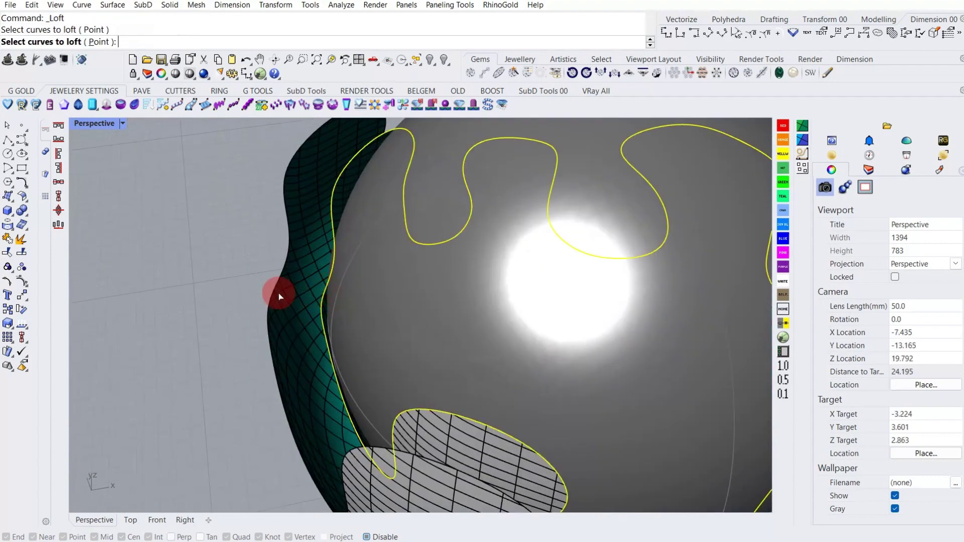
left_click(277, 289)
key("Return")
scroll(301, 282, "down", 5)
mouse_move(305, 275)
right_mouse_down()
mouse_move(441, 302)
mouse_move(398, 279)
mouse_move(262, 262)
right_mouse_up()
scroll(365, 272, "up", 5)
right_click_drag(366, 272, 450, 233)
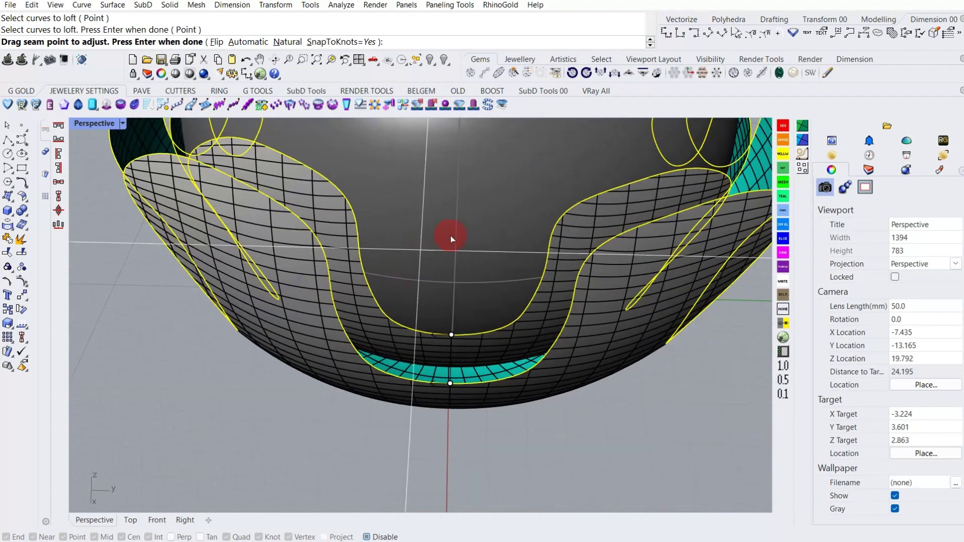
scroll(364, 286, "up", 5)
mouse_move(363, 287)
right_mouse_down()
mouse_move(308, 400)
mouse_move(409, 295)
right_mouse_up()
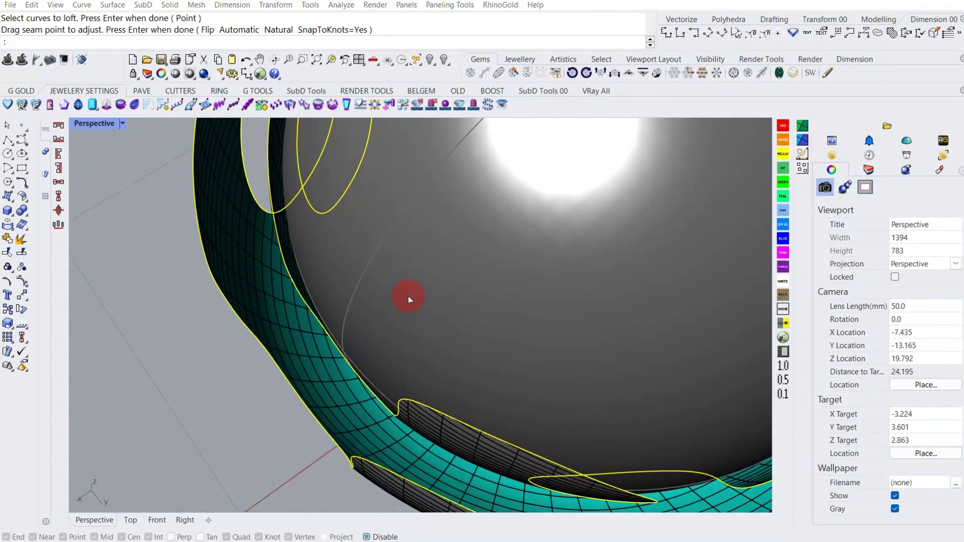
key("Return")
key("Return")
Join the loft surface and inner bowl into one closed cage polysurface
scroll(326, 298, "down", 5)
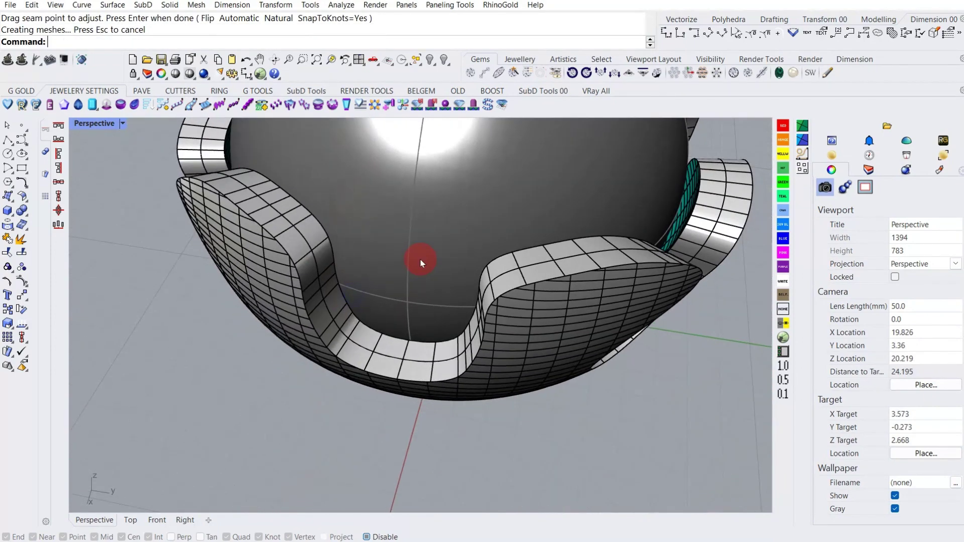
right_click_drag(420, 258, 459, 285)
left_click(362, 255)
left_click(361, 293, "shift")
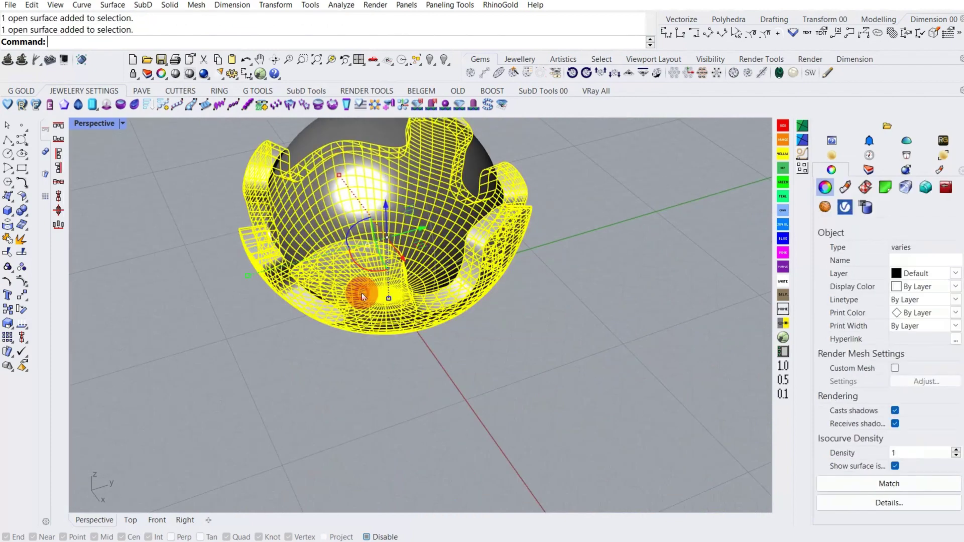
mouse_move(361, 293)
right_mouse_down()
mouse_move(345, 301)
mouse_move(251, 274)
right_mouse_up()
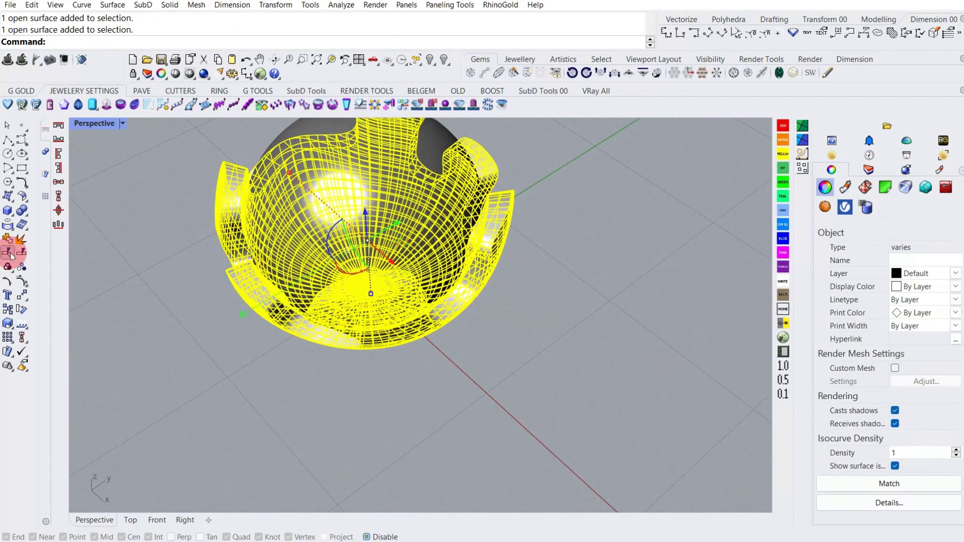
left_click(8, 237)
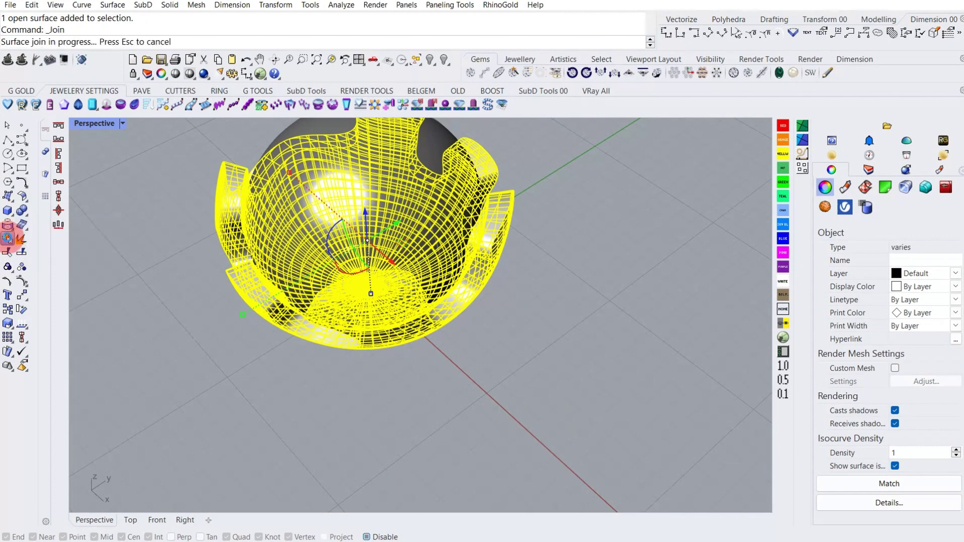
left_click(280, 392)
mouse_move(279, 392)
right_mouse_down()
mouse_move(338, 280)
mouse_move(403, 254)
mouse_move(424, 320)
mouse_move(370, 312)
mouse_move(490, 236)
mouse_move(338, 170)
mouse_move(354, 284)
right_mouse_up()
Restore the four-view layout and unlock the sphere
double_click(98, 126)
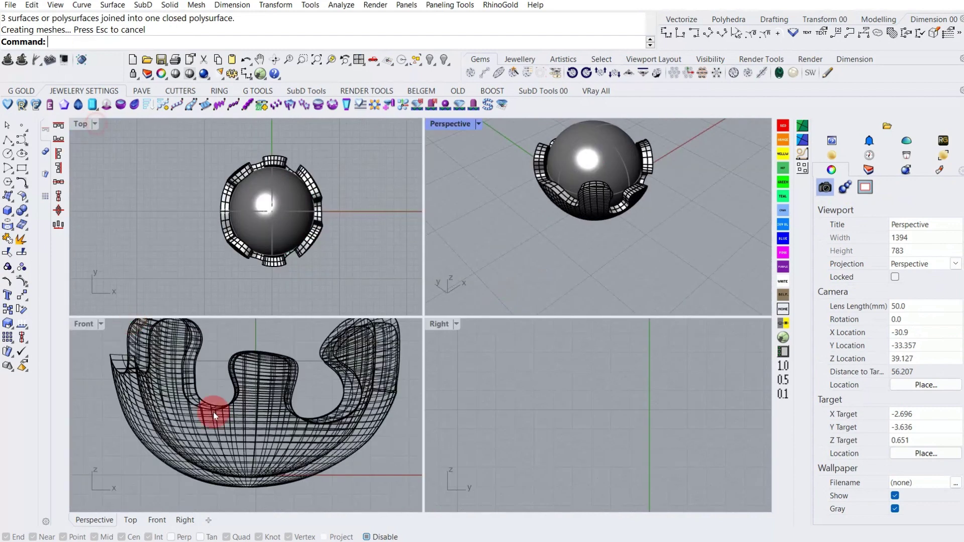
mouse_move(215, 409)
right_mouse_down("ctrl")
mouse_move(230, 411)
mouse_move(258, 445)
mouse_move(247, 428)
right_mouse_up("ctrl")
left_click(205, 74)
left_click(131, 78)
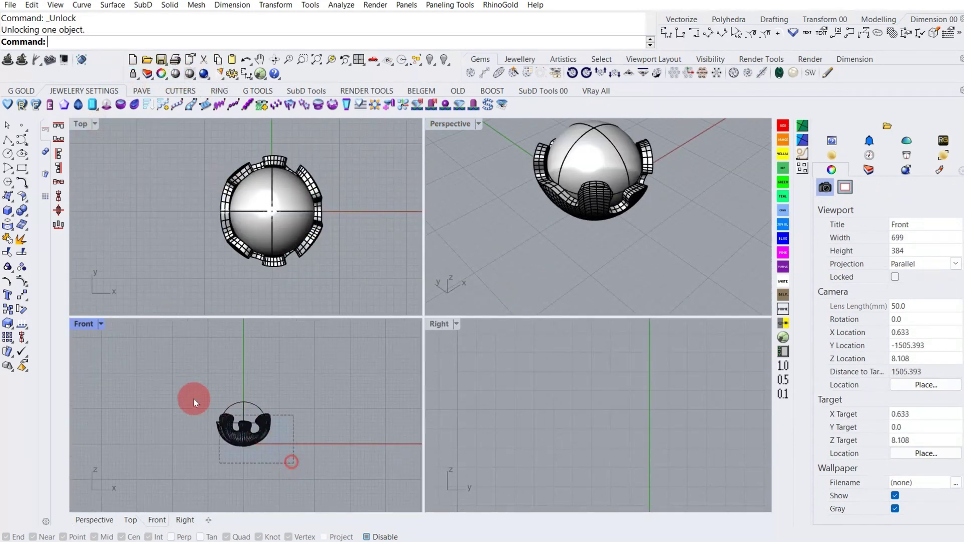
Draw a 16 mm diameter circle centred at the origin for the shank
left_click_drag(194, 399, 219, 415)
left_click(292, 382)
left_click(11, 180)
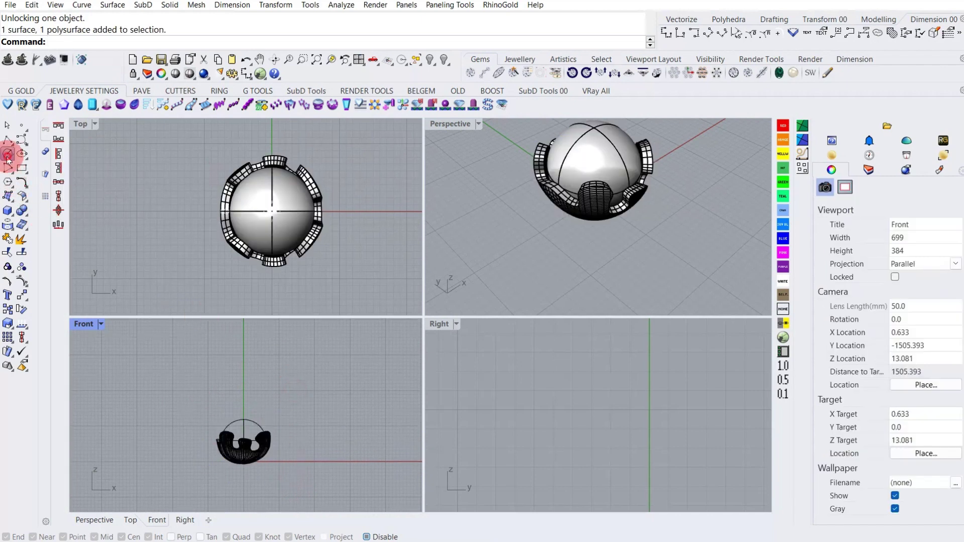
left_click(7, 155)
right_click_drag(171, 341, 172, 348, "ctrl")
type("0")
key("Return")
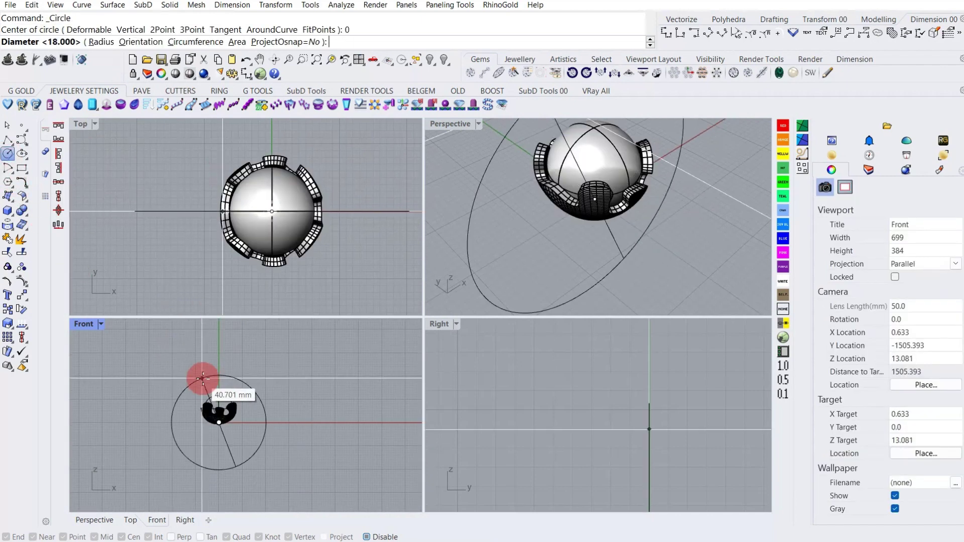
type("6")
right_click(210, 380)
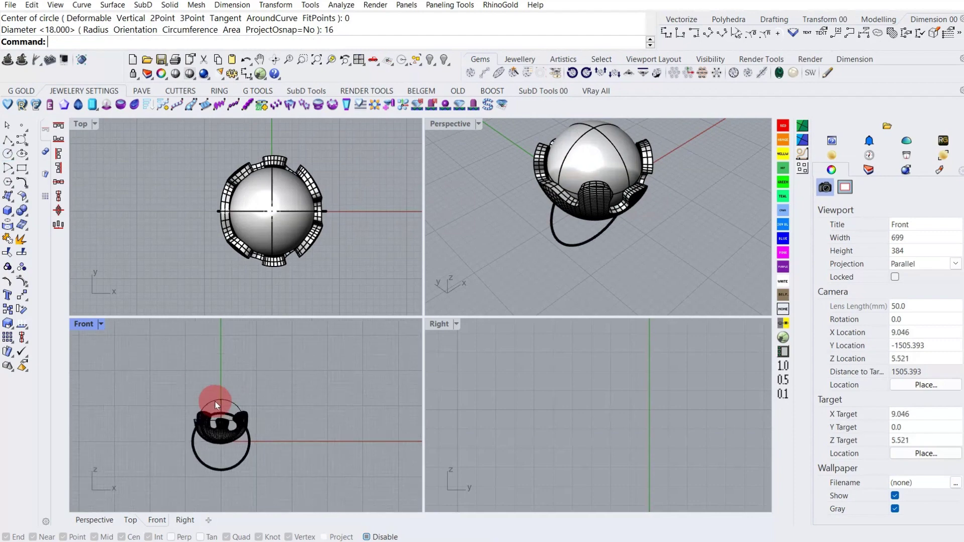
Move the cage and sphere straight up so they sit above the circle
left_click(248, 412)
scroll(224, 400, "up", 3)
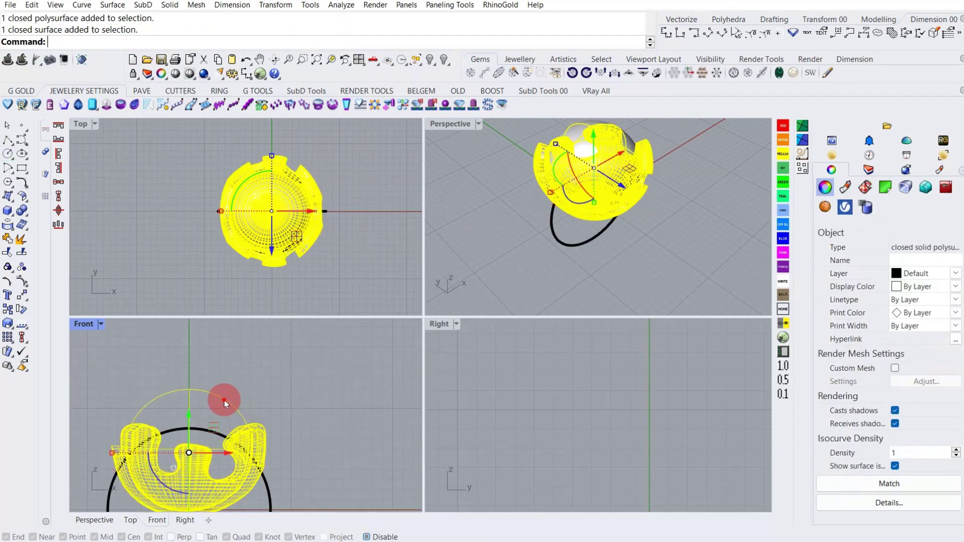
left_click(191, 415)
key("Return")
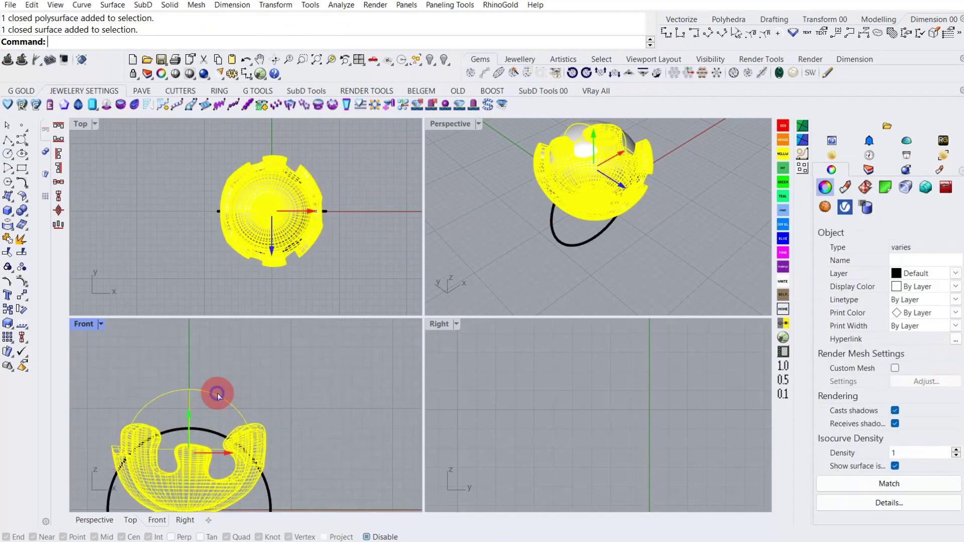
key("Escape")
Maximize the perspective view and turn off the cage's surface isocurves
left_click(586, 194)
right_click_drag(586, 194, 498, 155)
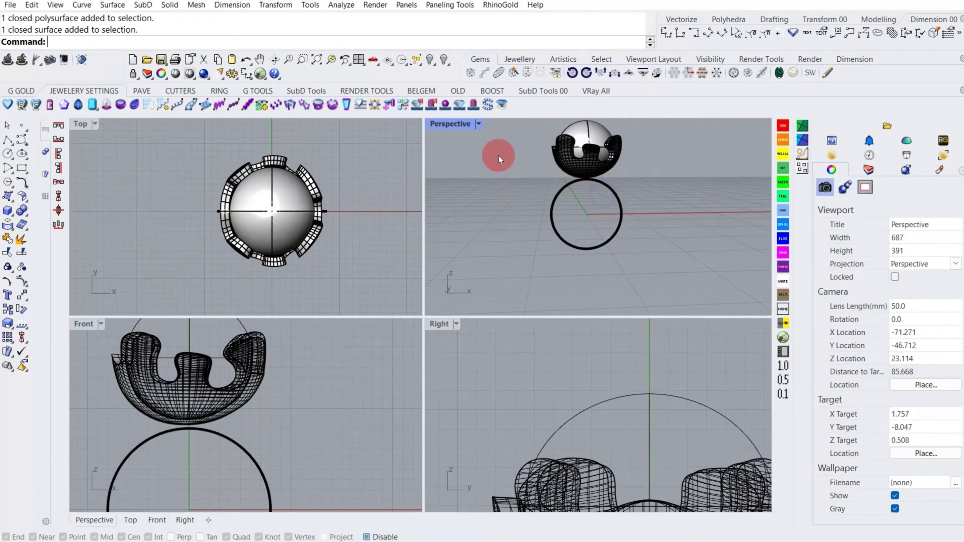
double_click(444, 130)
mouse_move(524, 222)
right_mouse_down()
mouse_move(286, 208)
mouse_move(413, 211)
right_mouse_up()
left_click(413, 212)
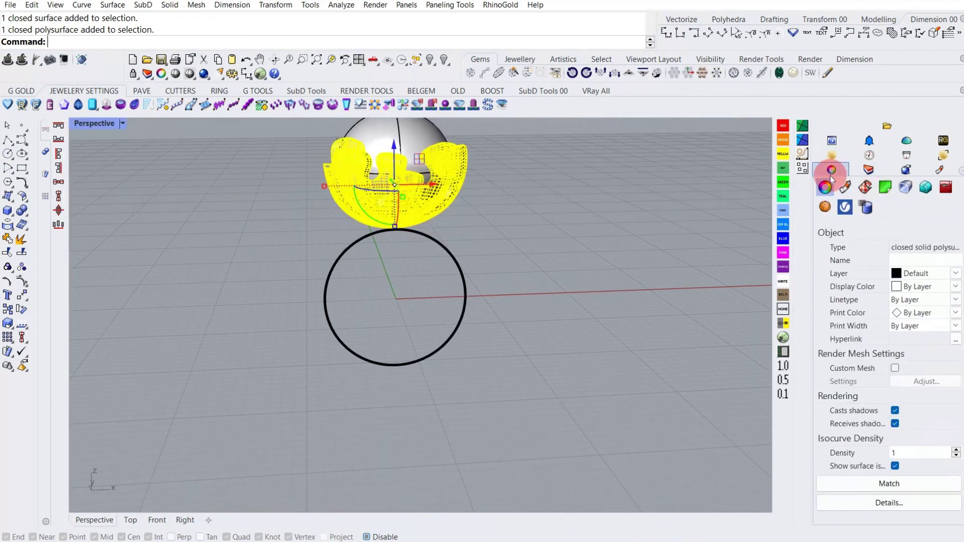
left_click(895, 466)
left_click(553, 334)
mouse_move(553, 334)
right_mouse_down()
mouse_move(499, 219)
mouse_move(366, 221)
mouse_move(435, 254)
mouse_move(409, 232)
mouse_move(420, 222)
mouse_move(354, 186)
right_mouse_up()
Switch the perspective view to Rendered display mode
left_click(126, 125)
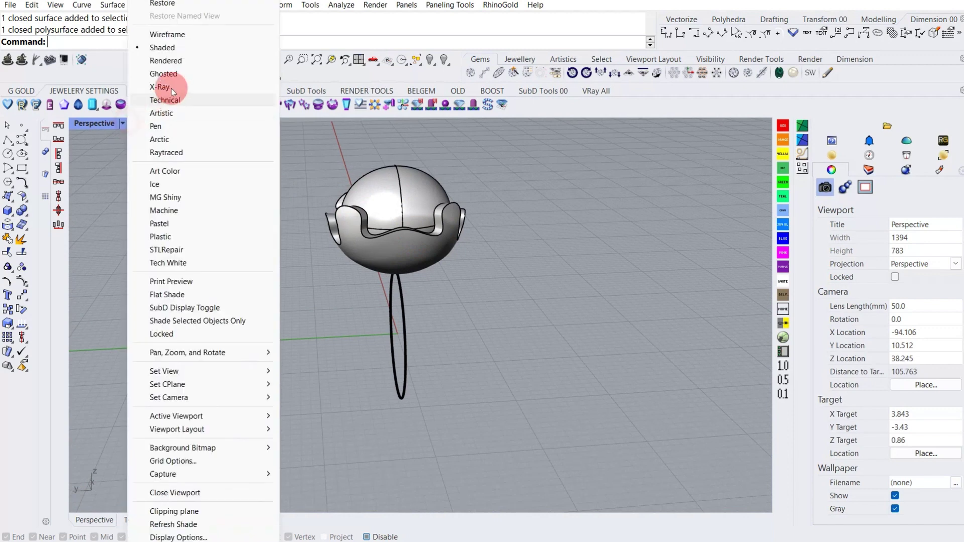
left_click(176, 59)
mouse_move(280, 183)
right_mouse_down()
mouse_move(490, 274)
mouse_move(508, 194)
mouse_move(378, 287)
mouse_move(402, 272)
mouse_move(460, 294)
mouse_move(438, 321)
right_mouse_up()
scroll(438, 321, "up", 3)
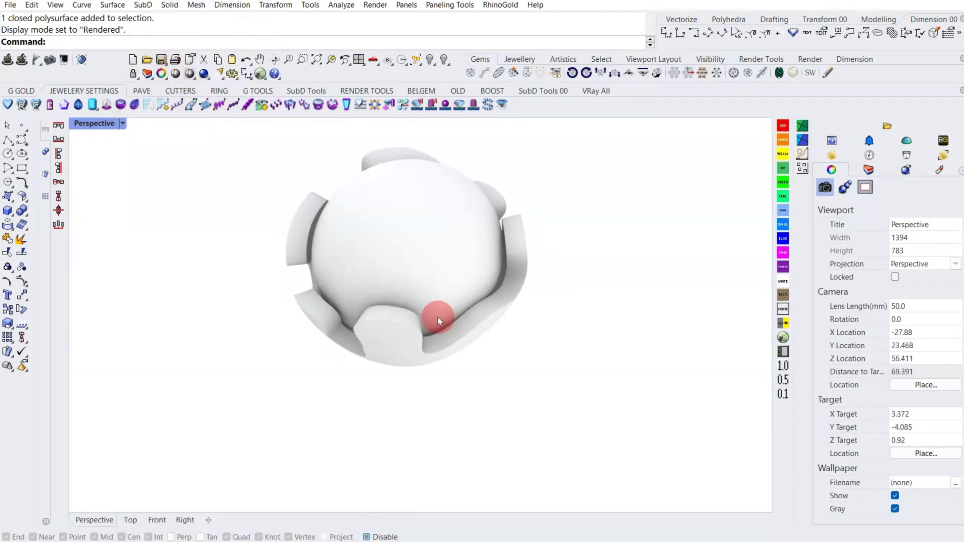
Extract one face from the wavy cage with ExtractSrf and hide it
left_click(21, 241)
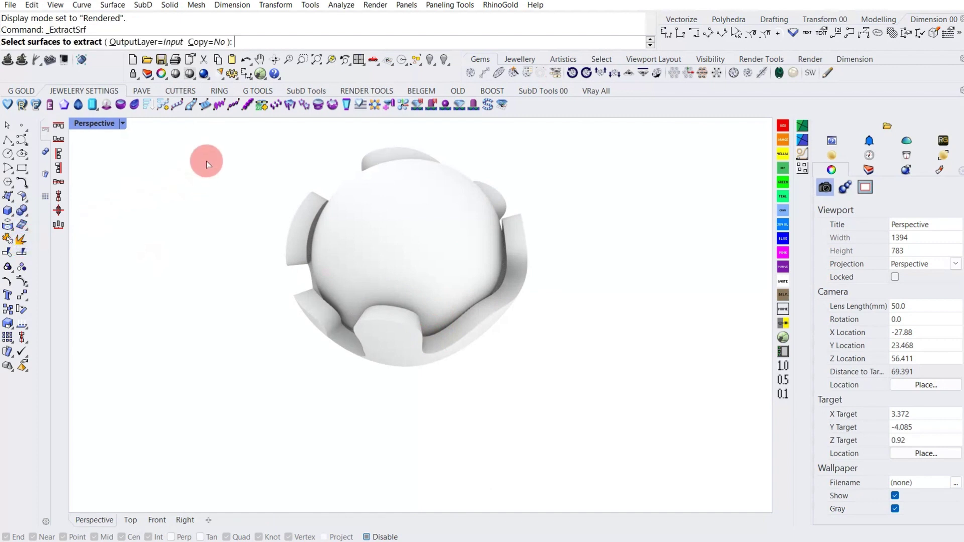
left_click(303, 236)
key("Return")
left_click(431, 58)
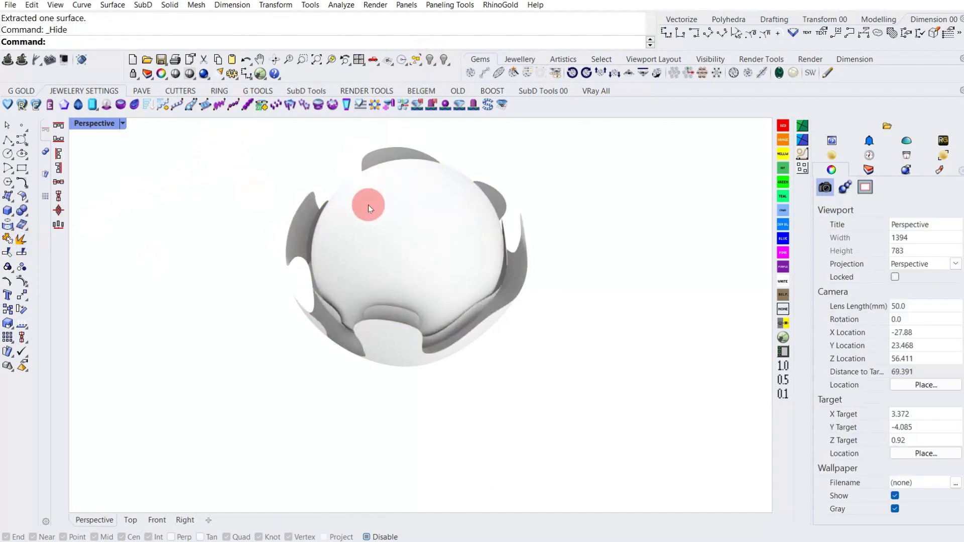
type("bs")
scroll(369, 205, "up", 2)
Create a smooth blend surface between the two opened cage-rim edges
right_click_drag(355, 185, 430, 175, "shift")
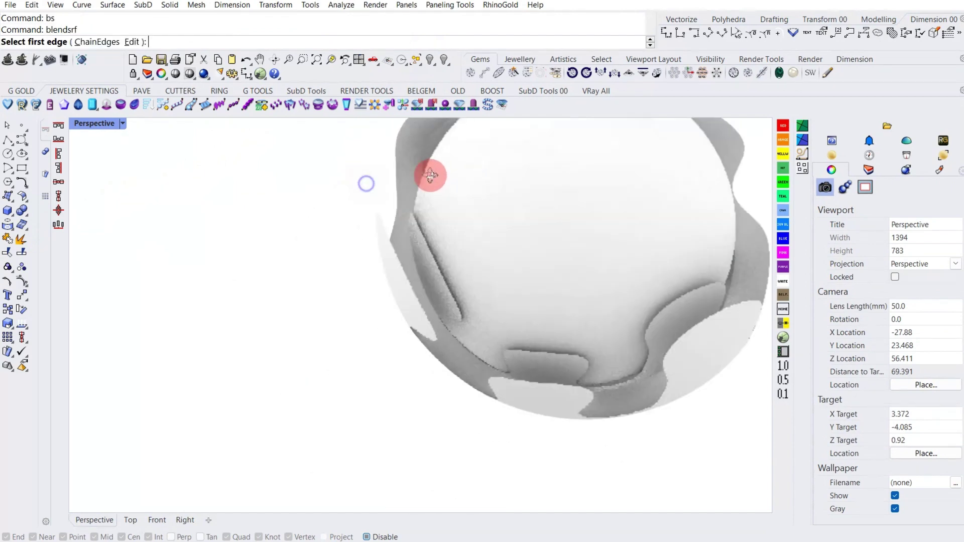
left_click(422, 235)
left_click(394, 252)
key("Return")
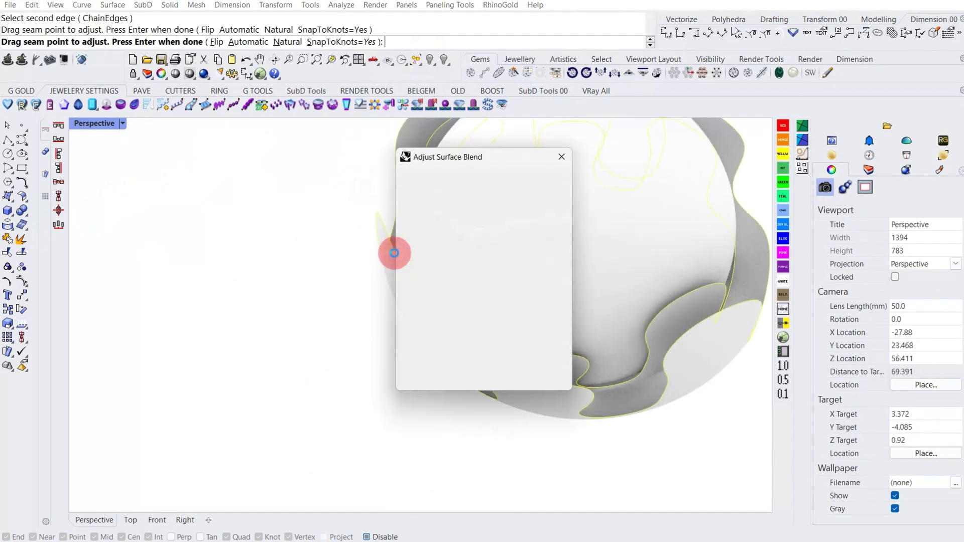
right_click_drag(266, 233, 266, 361)
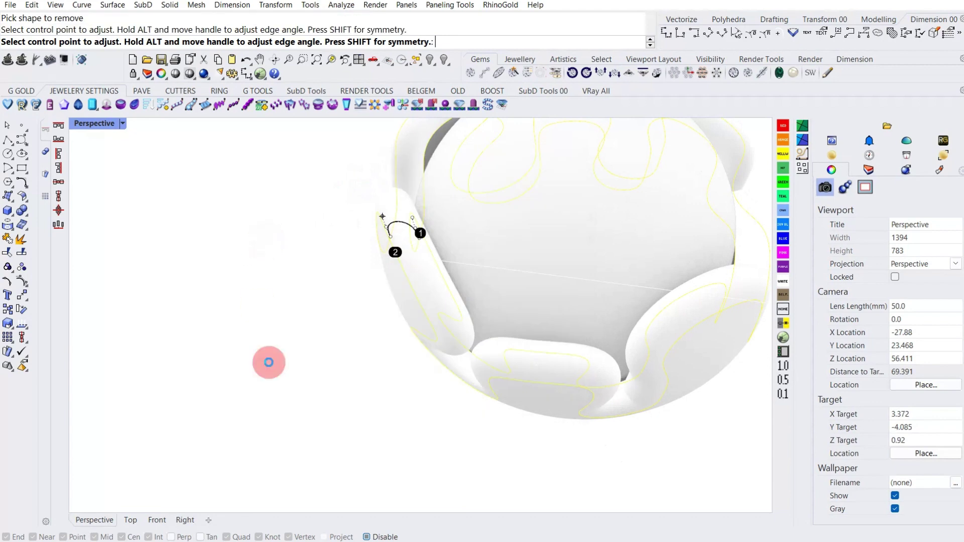
right_click(310, 356)
scroll(327, 356, "down", 2)
mouse_move(329, 372)
right_mouse_down()
mouse_move(454, 296)
mouse_move(484, 220)
mouse_move(347, 248)
mouse_move(418, 269)
mouse_move(340, 290)
mouse_move(338, 337)
mouse_move(306, 281)
right_mouse_up()
Join the blend surfaces with the adjacent cage surfaces
left_click(418, 270)
left_click(405, 240, "shift")
scroll(305, 281, "up", 3)
left_click(305, 275, "shift")
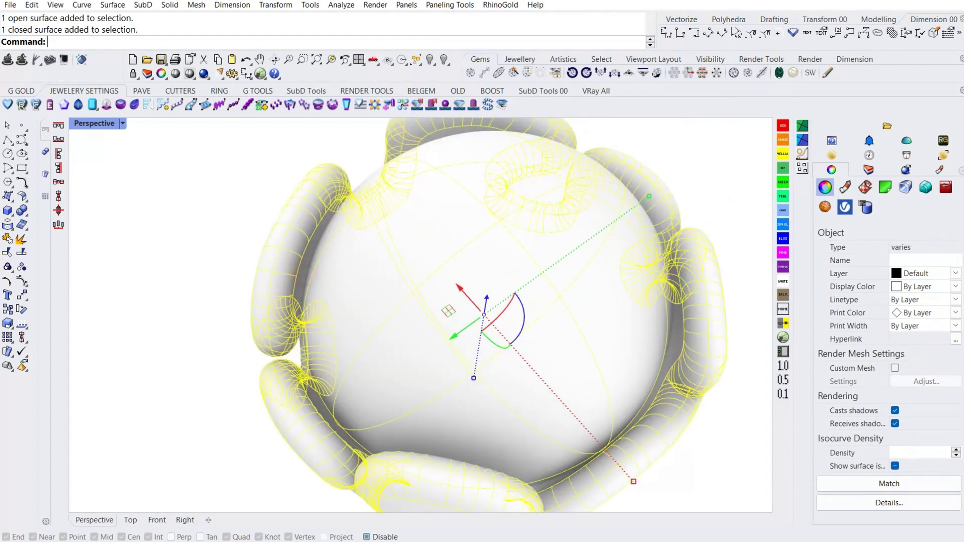
left_click(8, 251)
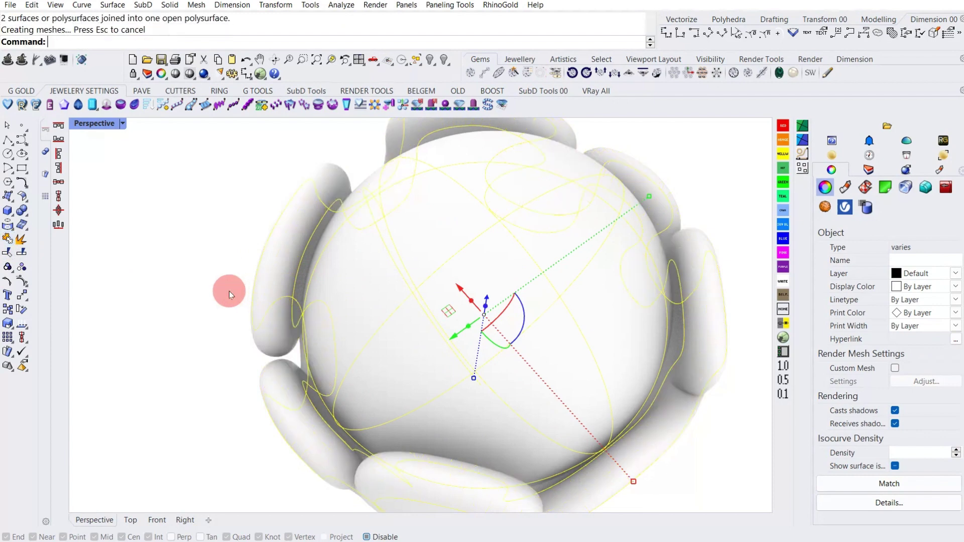
Join all the cage pieces into one closed solid polysurface
left_click(291, 263)
right_click_drag(293, 265, 343, 268)
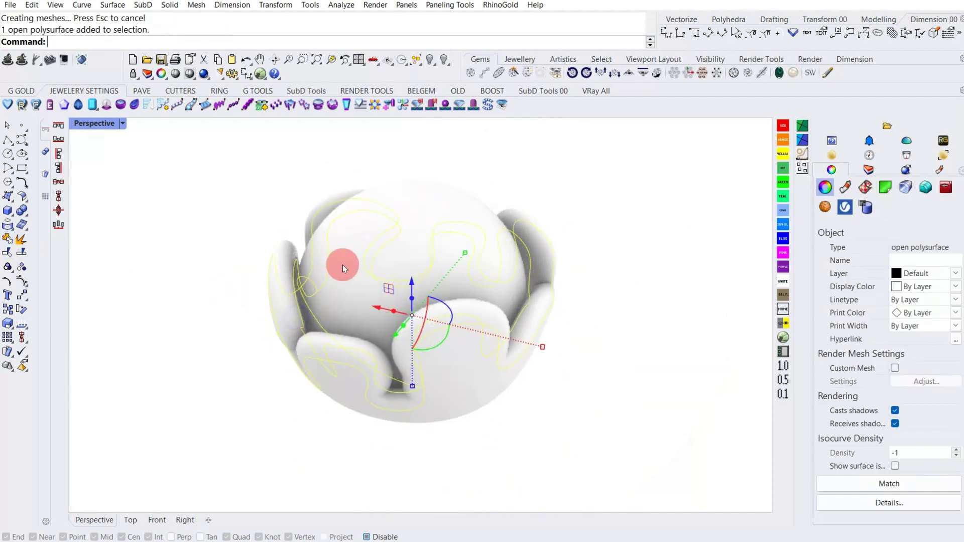
left_click_drag(534, 421, 104, 258)
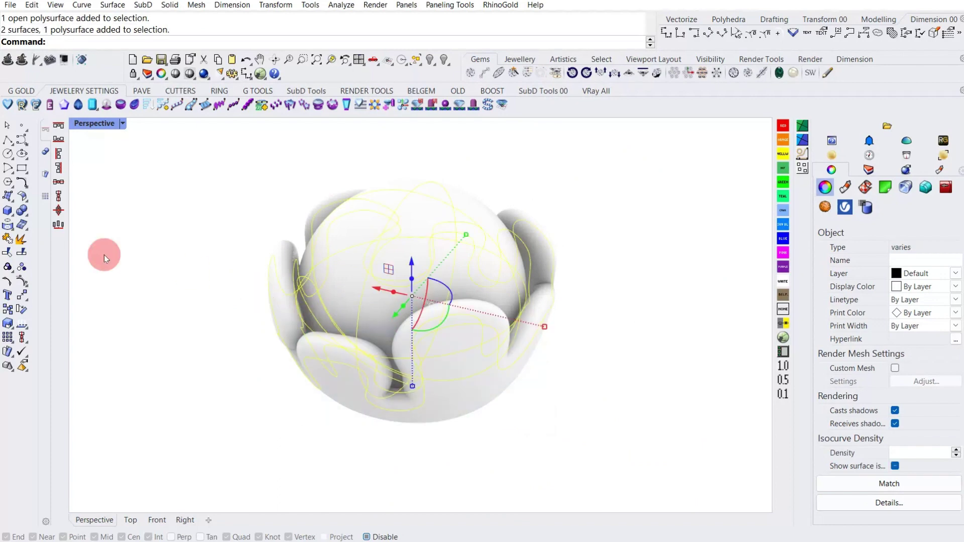
left_click(7, 240)
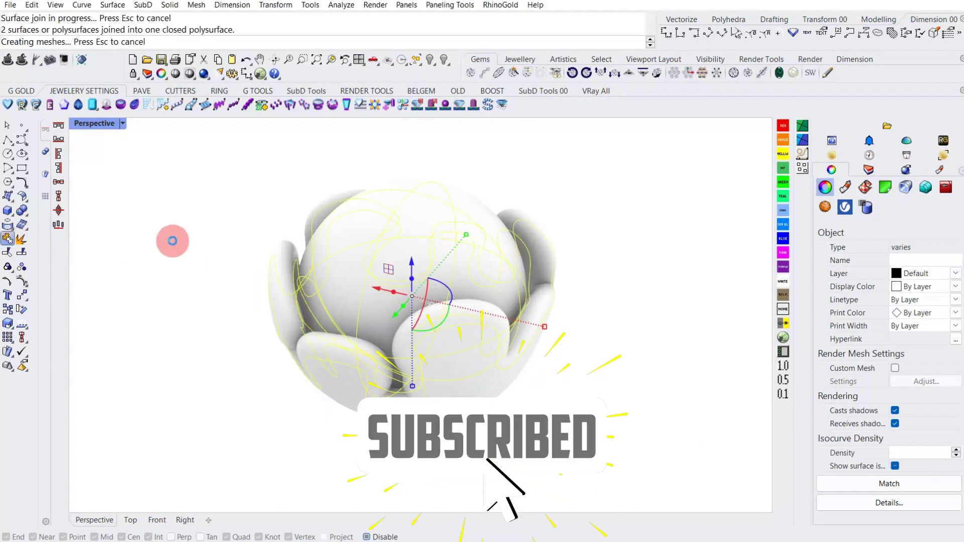
left_click(272, 298)
right_click_drag(272, 297, 703, 269)
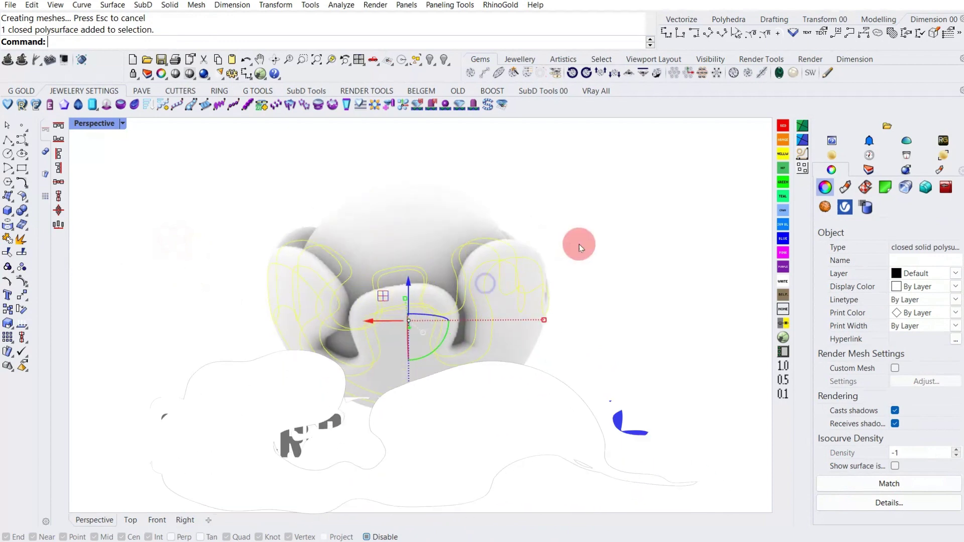
left_click(703, 270)
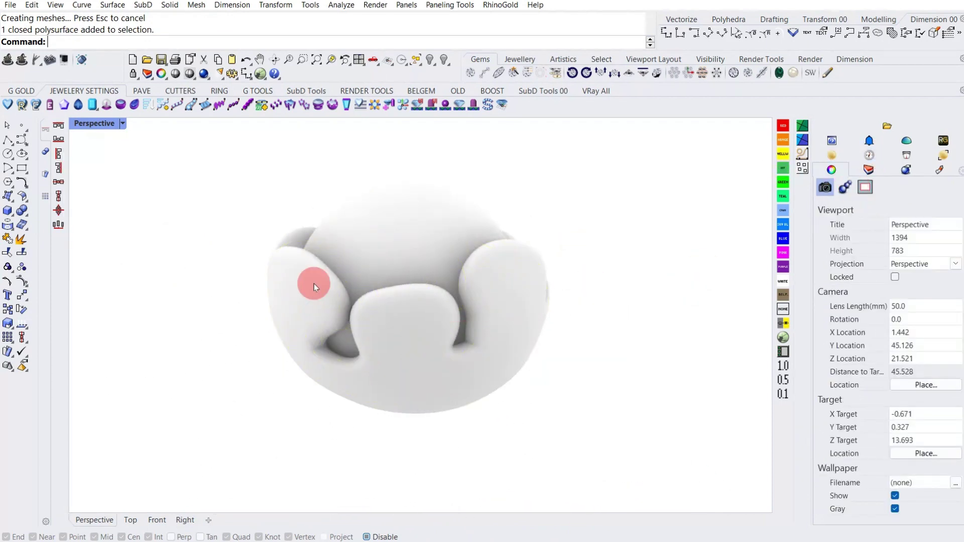
left_click(123, 124)
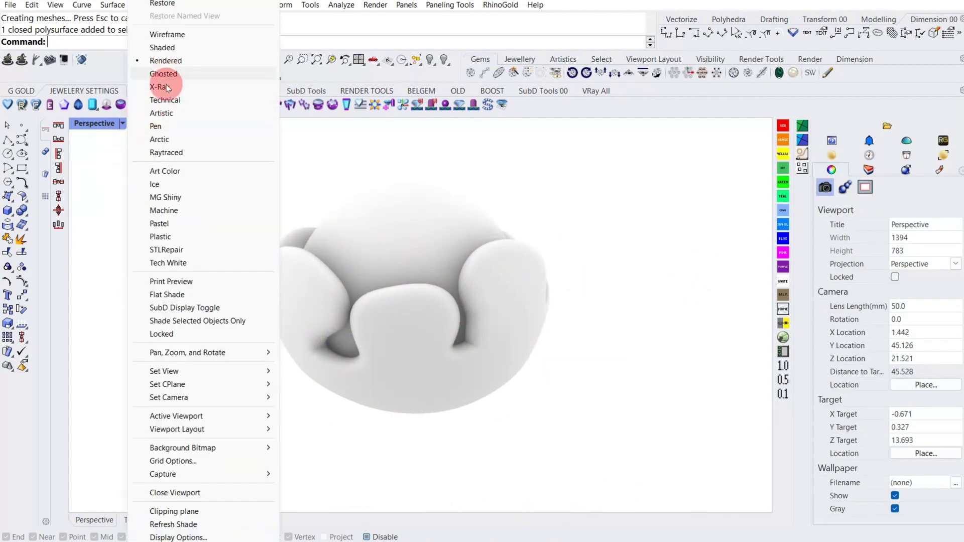
Try the Machine display mode, then return the perspective view to Shaded
left_click(171, 210)
scroll(321, 320, "down", 4)
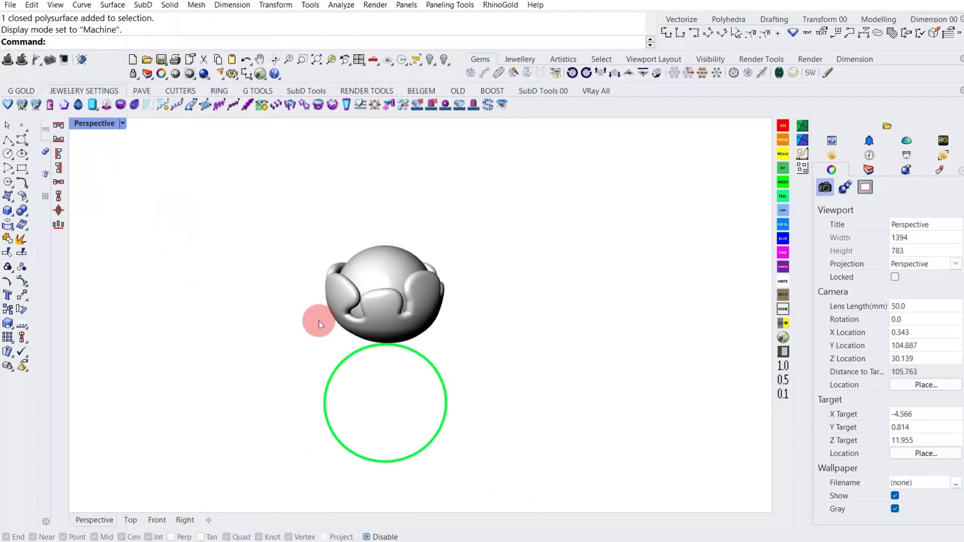
mouse_move(318, 321)
right_mouse_down()
mouse_move(420, 333)
mouse_move(408, 214)
mouse_move(499, 308)
mouse_move(318, 308)
mouse_move(324, 300)
mouse_move(302, 308)
right_mouse_up()
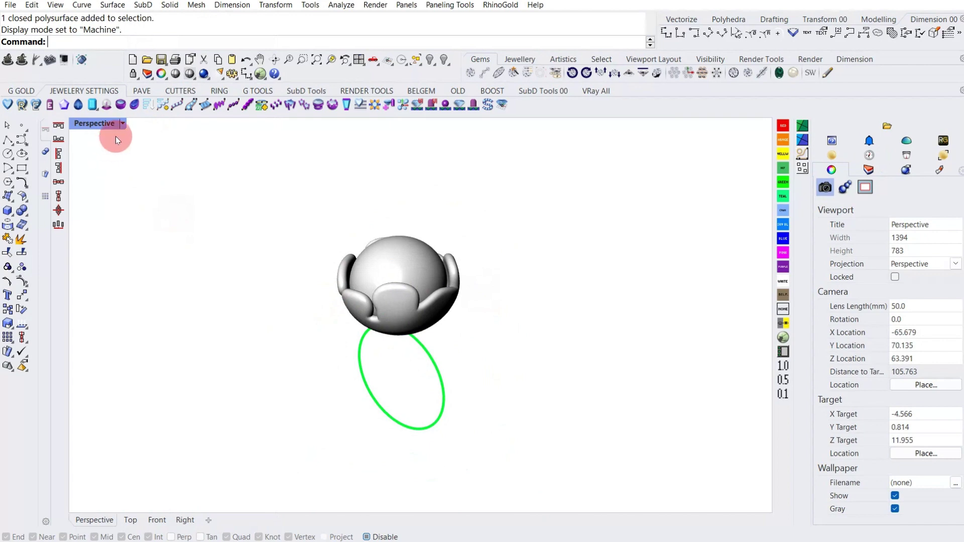
left_click(123, 123)
left_click(177, 50)
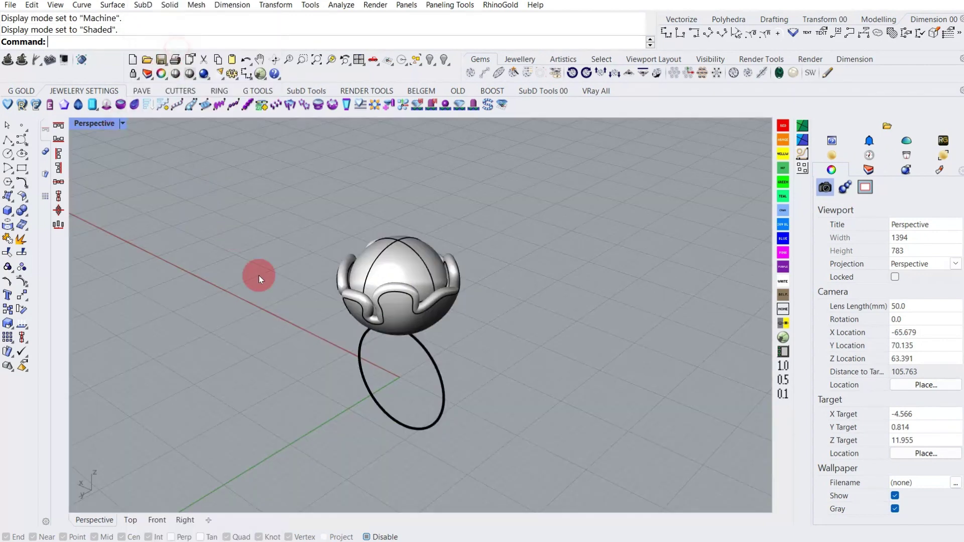
Orbit around the model and set the perspective view to MG Shiny
mouse_move(259, 275)
right_mouse_down()
mouse_move(379, 276)
mouse_move(458, 316)
mouse_move(507, 320)
mouse_move(454, 312)
right_mouse_up()
left_click(454, 311)
right_click_drag(291, 310, 453, 330)
key("Escape")
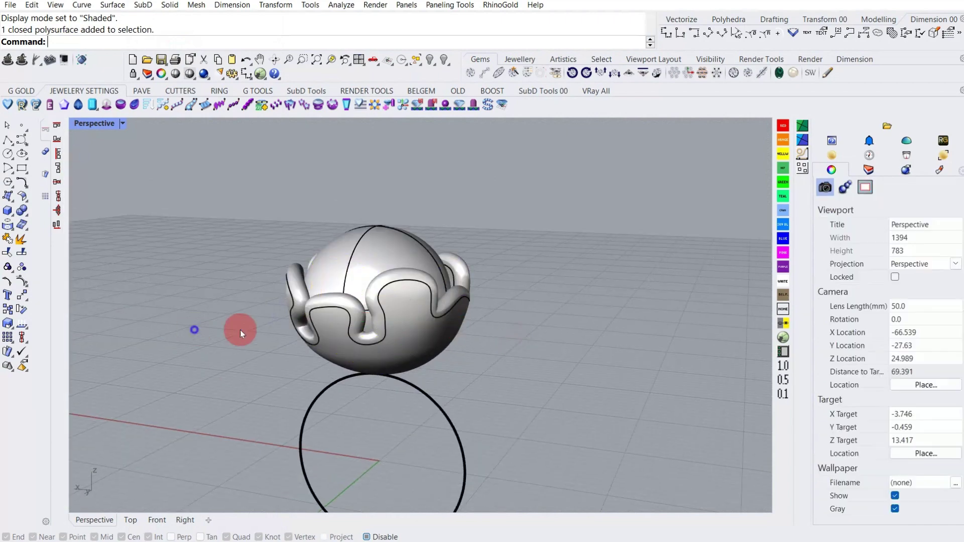
mouse_move(240, 330)
right_mouse_down()
mouse_move(363, 329)
mouse_move(383, 295)
mouse_move(98, 53)
right_mouse_up()
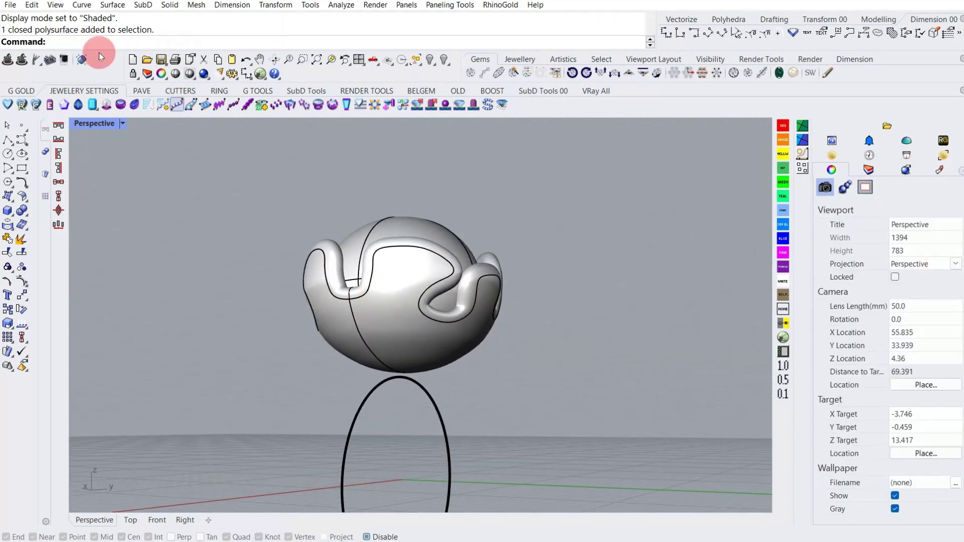
left_click(125, 123)
left_click(179, 205)
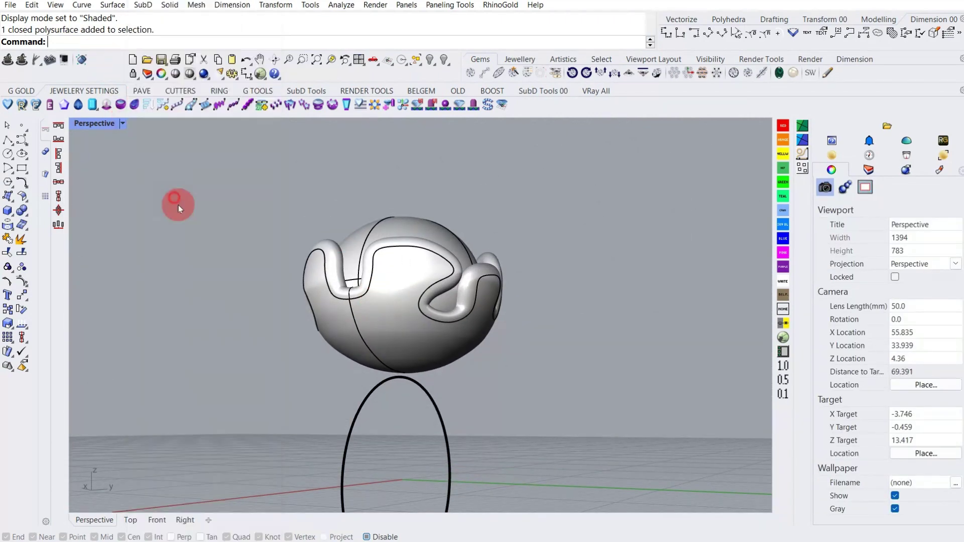
right_click_drag(478, 226, 340, 323)
left_click(339, 318)
Assign the wavy cage to Layer 05 (gold) and the sphere to Layer 03 (blue)
left_click(273, 537)
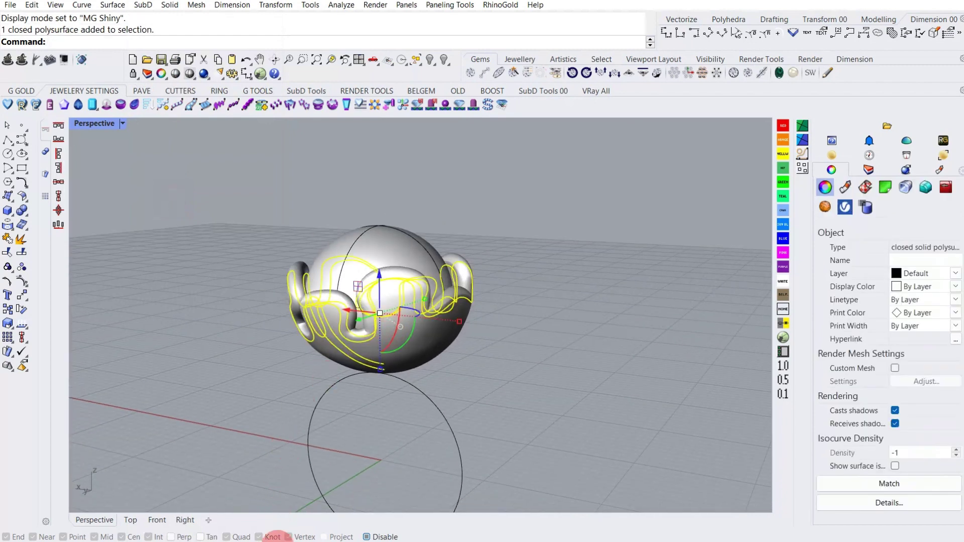
left_click(276, 510)
left_click(263, 221)
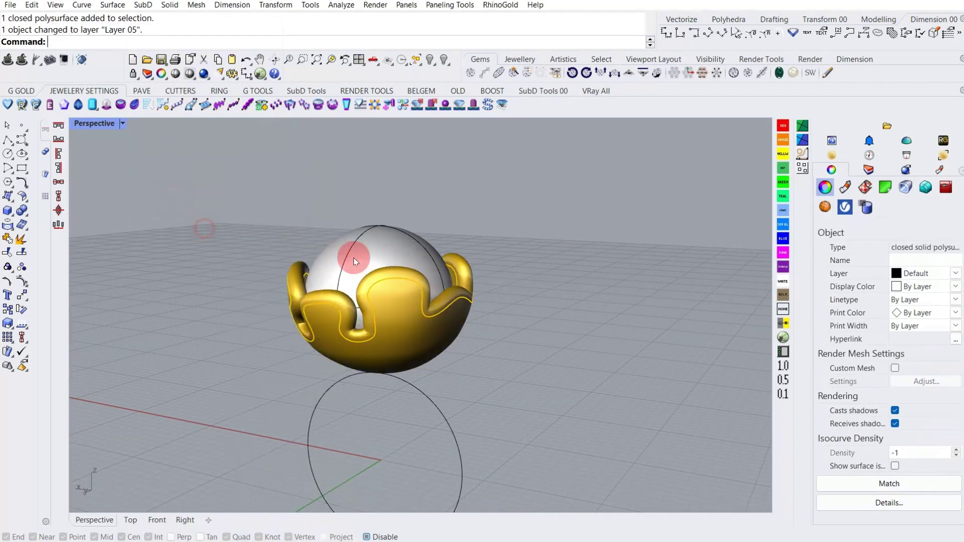
left_click(354, 257)
left_click(274, 498)
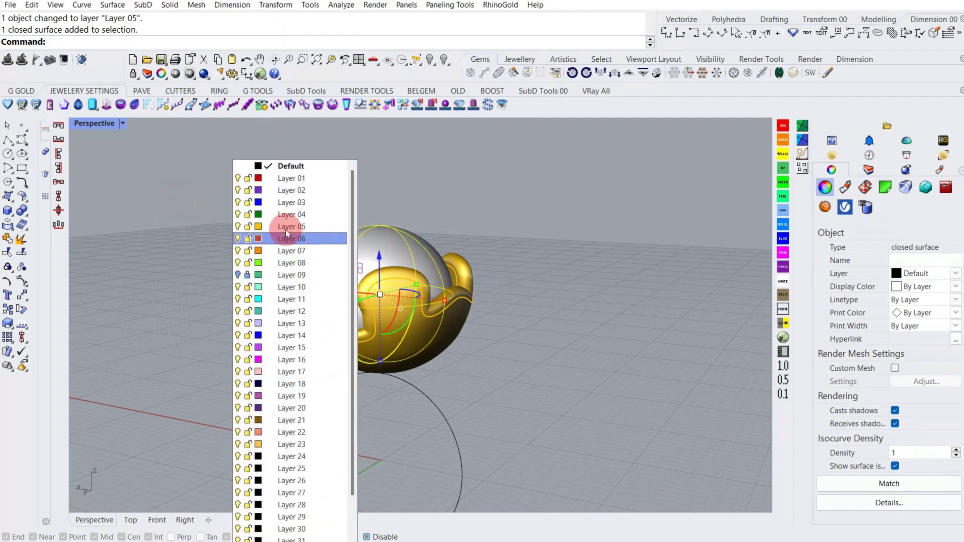
left_click(266, 202)
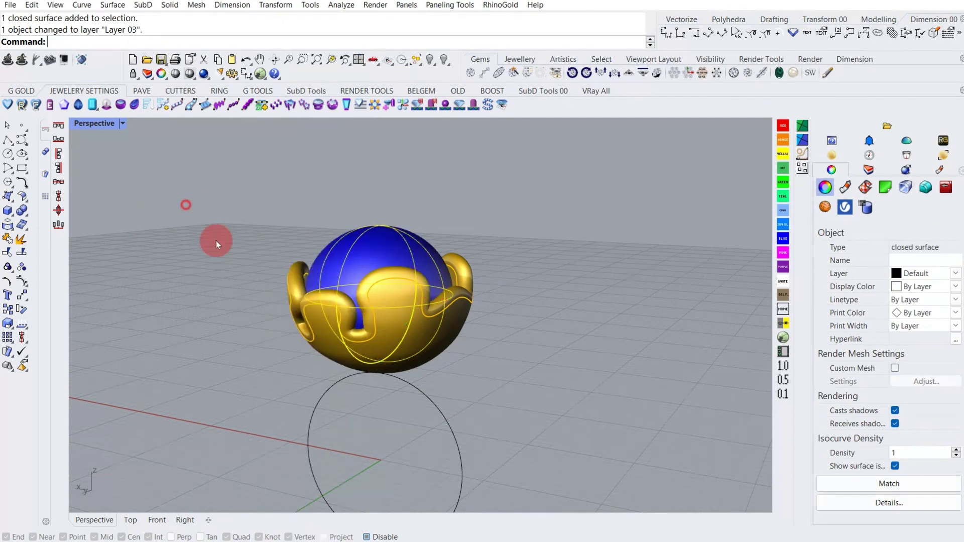
left_click(122, 123)
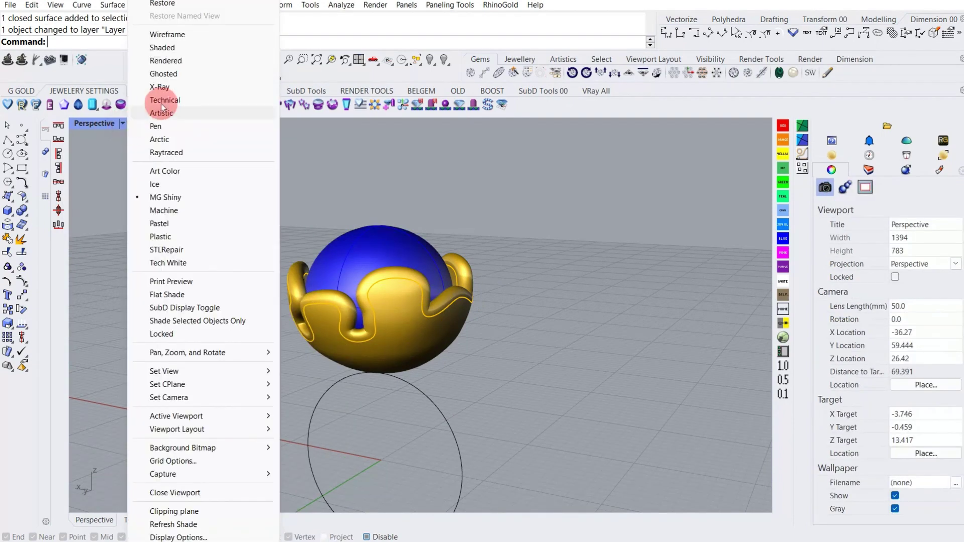
Preview the model in the Ice, Pastel and Plastic display styles
left_click(181, 184)
mouse_move(189, 241)
right_mouse_down()
mouse_move(464, 239)
mouse_move(241, 306)
mouse_move(356, 345)
mouse_move(556, 273)
mouse_move(281, 172)
right_mouse_up()
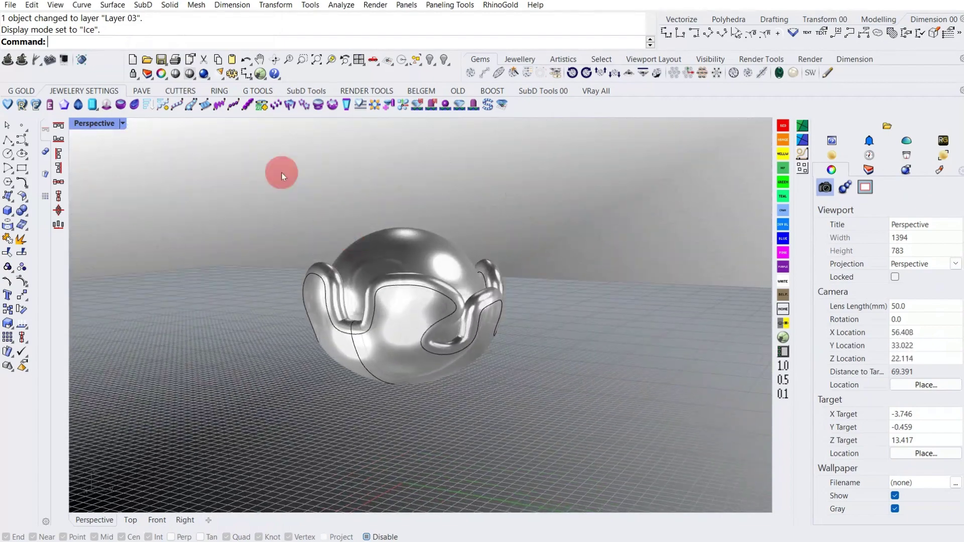
left_click(123, 124)
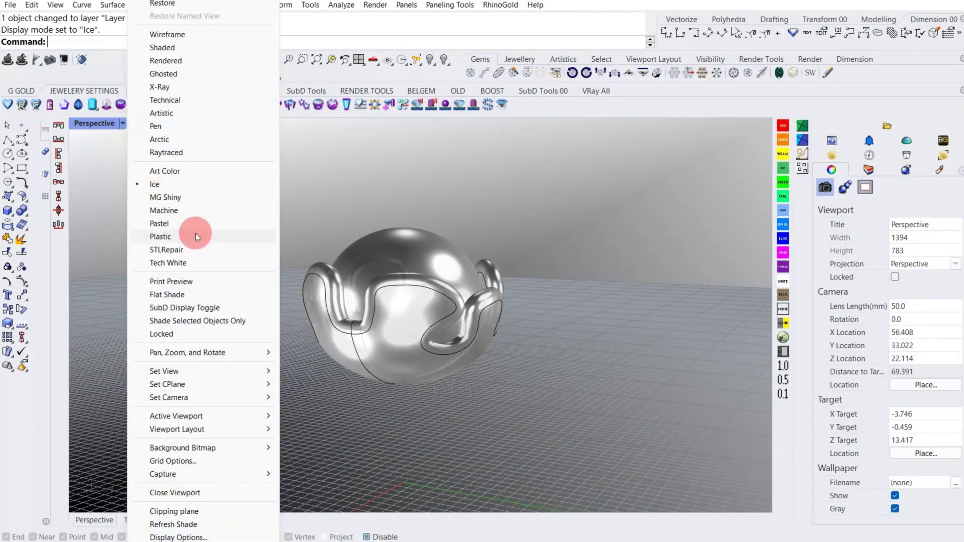
left_click(191, 226)
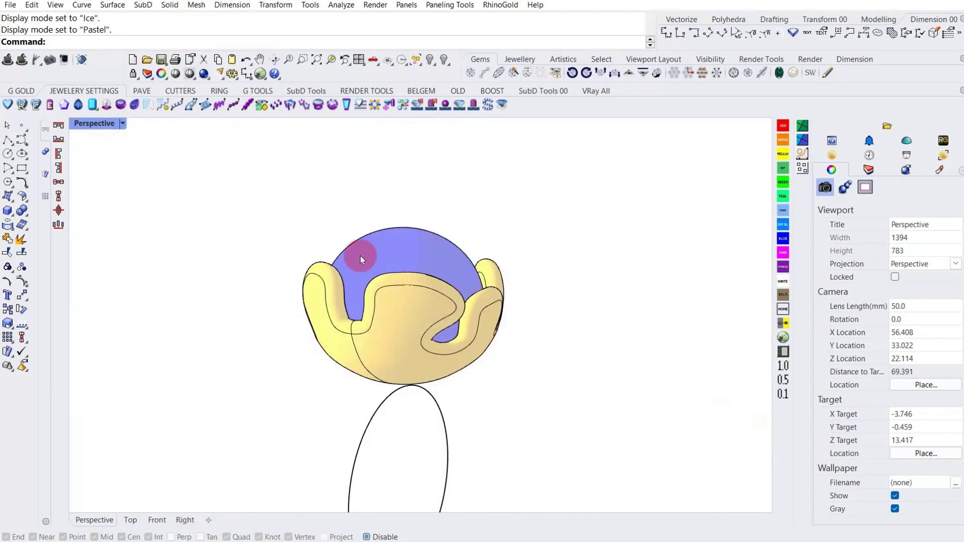
mouse_move(362, 254)
right_mouse_down()
mouse_move(500, 248)
mouse_move(322, 216)
mouse_move(280, 292)
mouse_move(271, 286)
right_mouse_up()
left_click(122, 127)
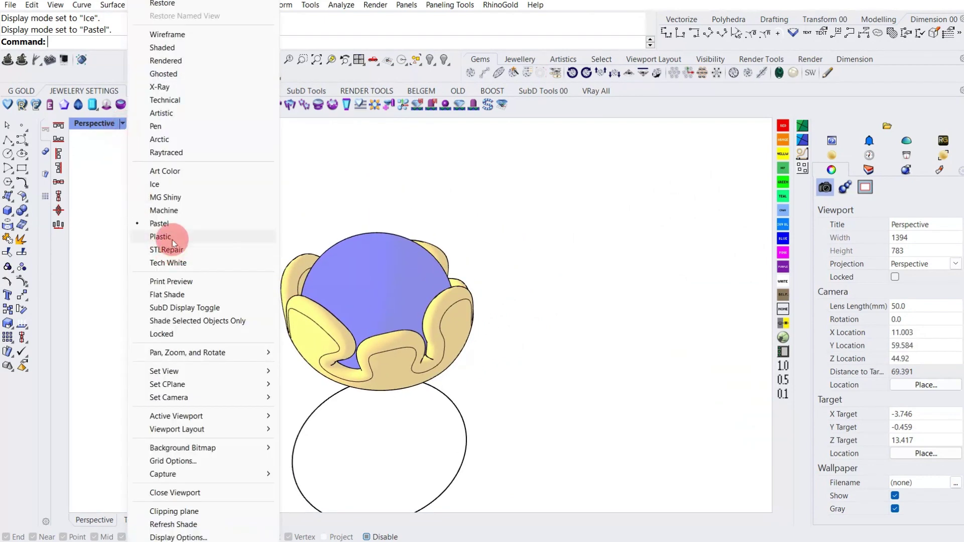
left_click(184, 242)
Switch the view to Rendered mode and open the RhinoGold materials library
scroll(442, 287, "down", 2)
mouse_move(442, 288)
right_mouse_down()
mouse_move(342, 263)
mouse_move(511, 327)
mouse_move(306, 337)
mouse_move(351, 237)
mouse_move(356, 264)
mouse_move(439, 215)
mouse_move(506, 270)
mouse_move(394, 274)
mouse_move(513, 243)
mouse_move(409, 266)
right_mouse_up()
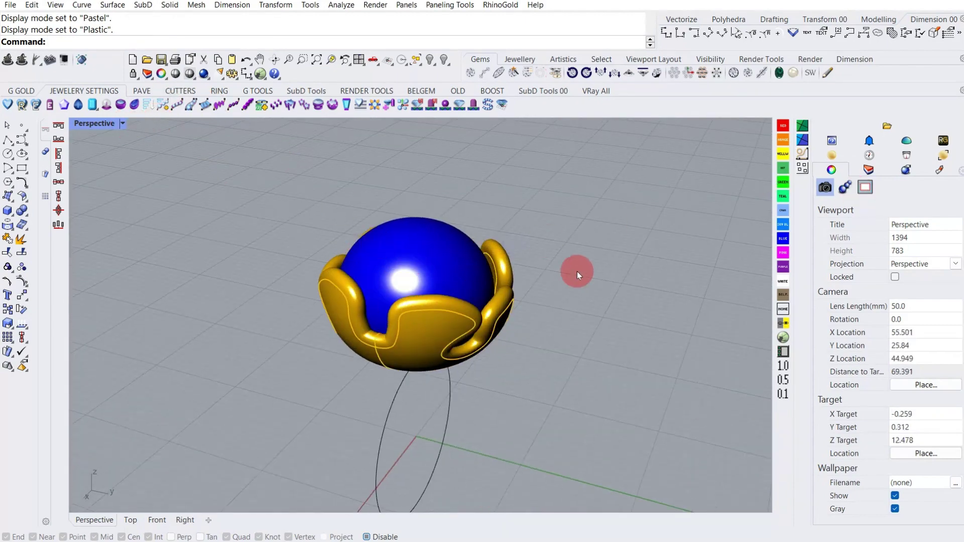
right_click_drag(577, 275, 721, 227)
left_click(123, 123)
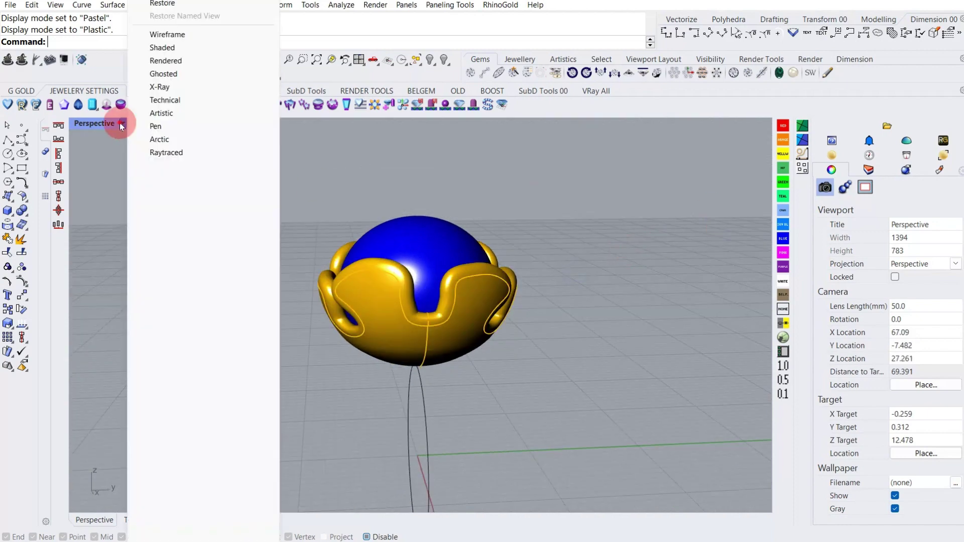
left_click(161, 60)
left_click(831, 160)
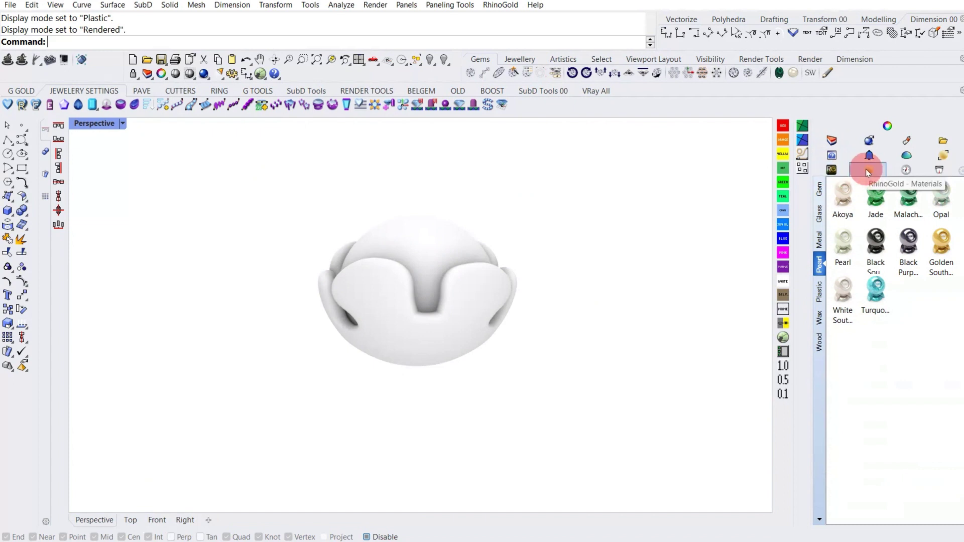
Apply the 24K gold metal material to the cage
left_click(820, 243)
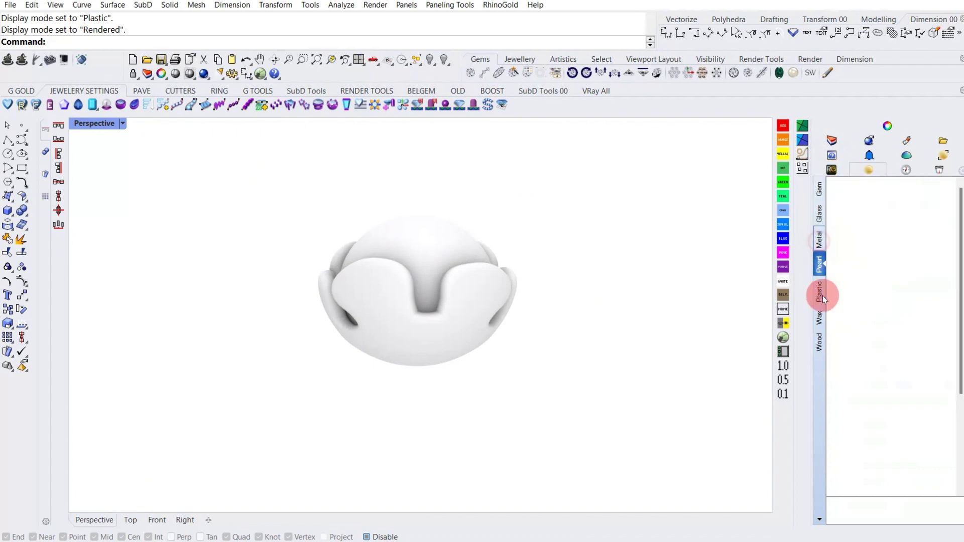
scroll(870, 440, "down", 2)
scroll(873, 437, "down", 2)
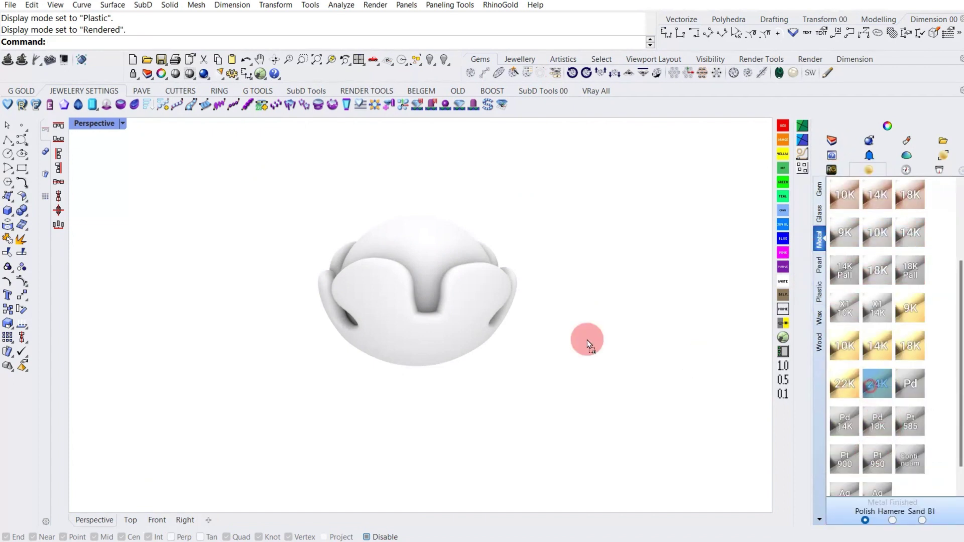
left_click_drag(589, 344, 537, 270)
right_click_drag(538, 269, 430, 345)
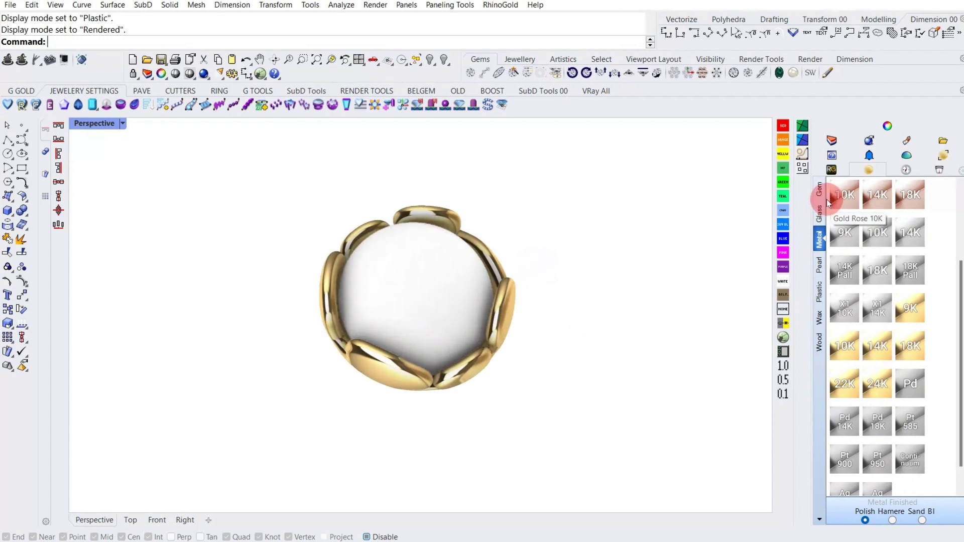
Apply the Turquoise material from the Pearl tab to the sphere
left_click(820, 189)
left_click(820, 236)
left_click(821, 276)
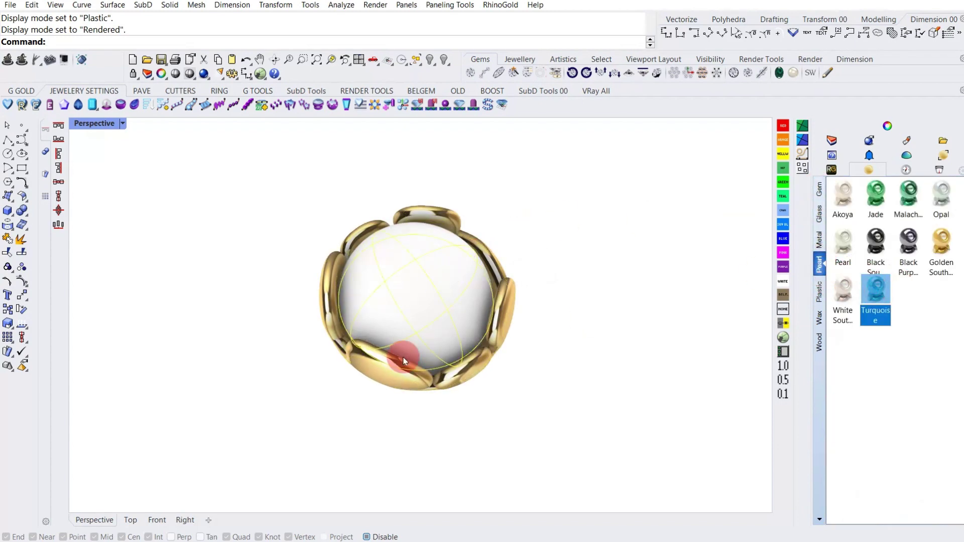
left_click_drag(404, 360, 458, 323)
mouse_move(458, 322)
right_mouse_down()
mouse_move(426, 322)
mouse_move(344, 275)
mouse_move(338, 304)
right_mouse_up()
Restore the four-view layout with the perspective view set to Shaded
double_click(103, 125)
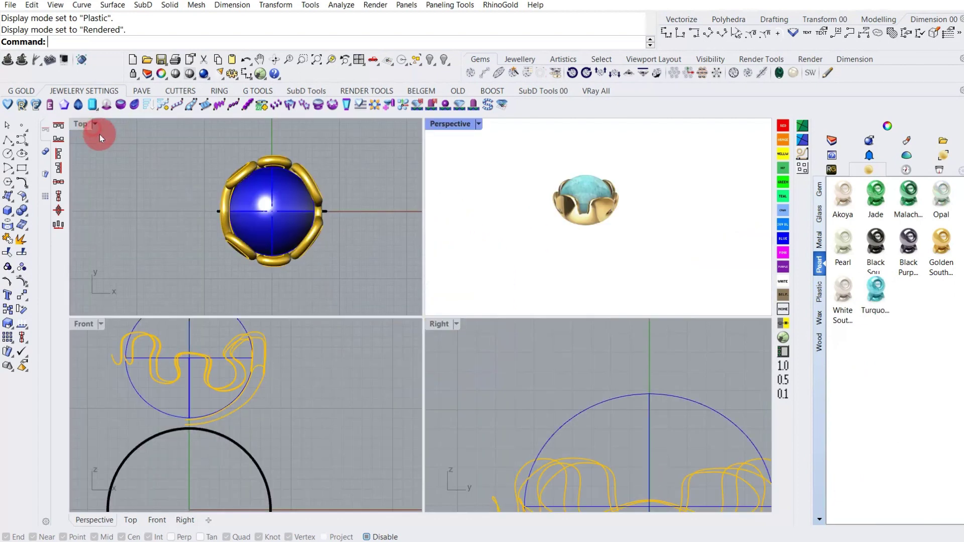
scroll(232, 432, "down", 4)
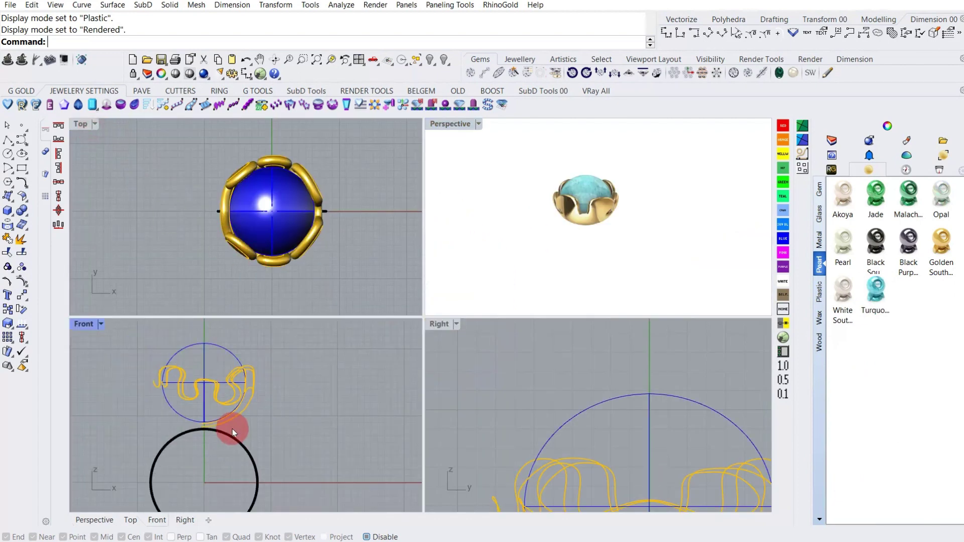
left_click(472, 125)
left_click(525, 44)
Maximize the perspective view, inspect the ring curve, and begin a new circle
scroll(555, 179, "up", 2)
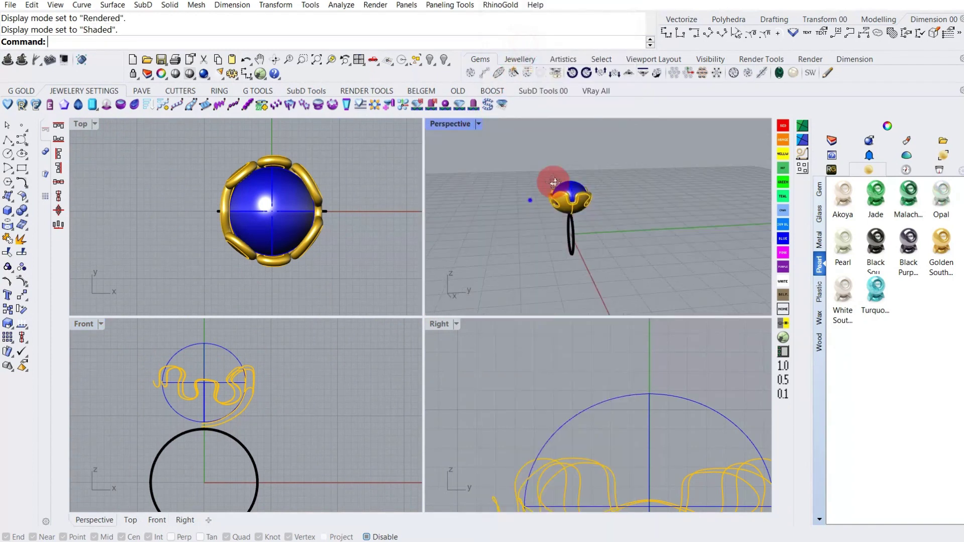
scroll(613, 215, "up", 3)
double_click(460, 124)
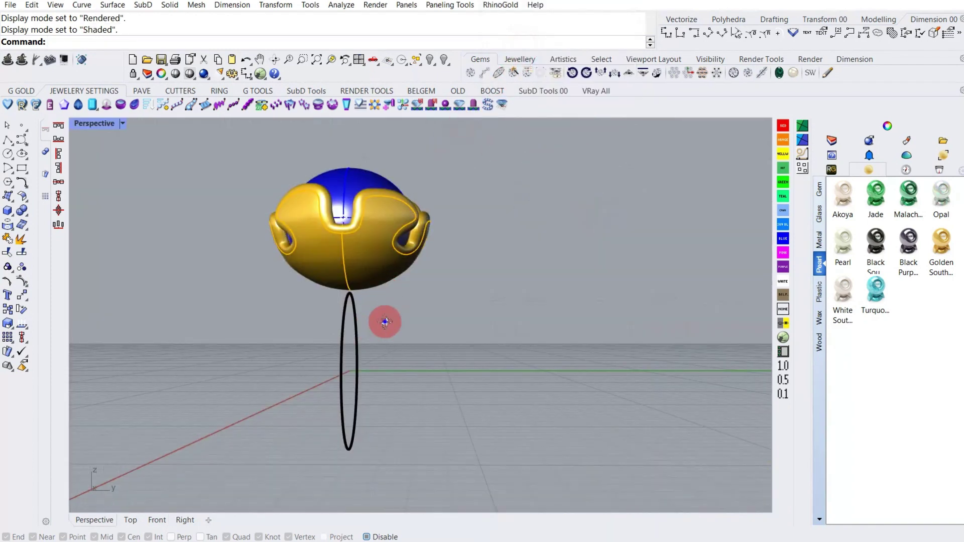
mouse_move(385, 322)
right_mouse_down()
mouse_move(486, 288)
mouse_move(237, 288)
mouse_move(308, 280)
mouse_move(343, 288)
mouse_move(327, 318)
mouse_move(254, 328)
right_mouse_up()
left_click(329, 317)
left_click(254, 328)
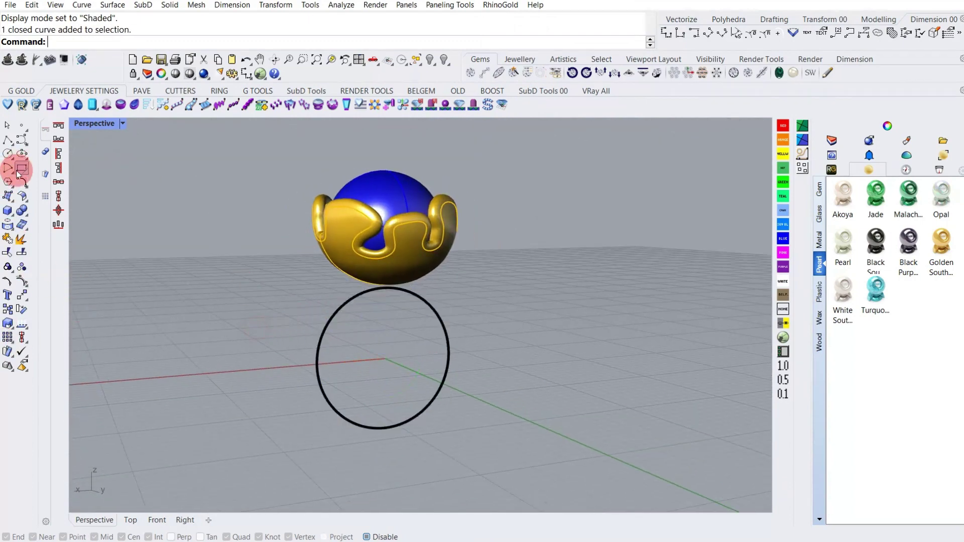
left_click(7, 153)
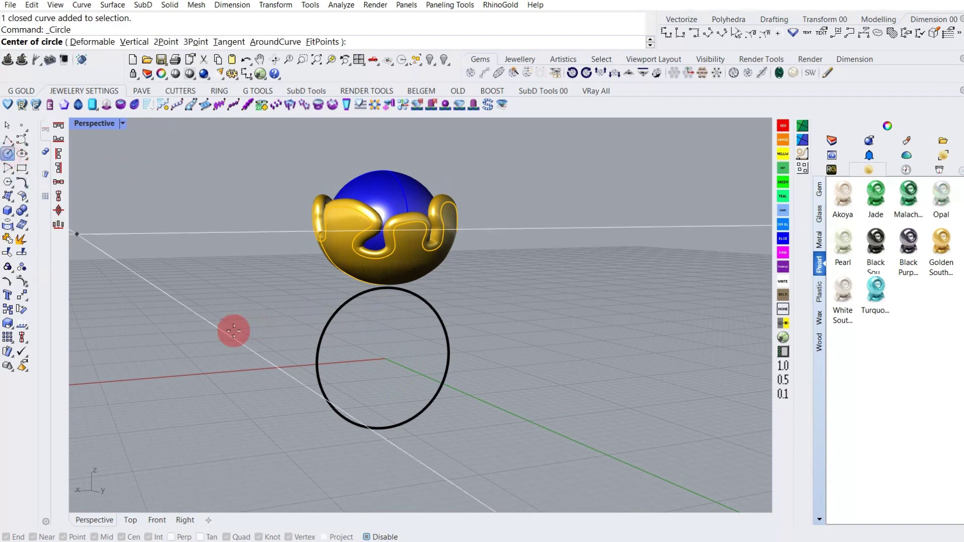
Draw a 2 mm circle centred on the ring's bottom point in the Right view
double_click(96, 126)
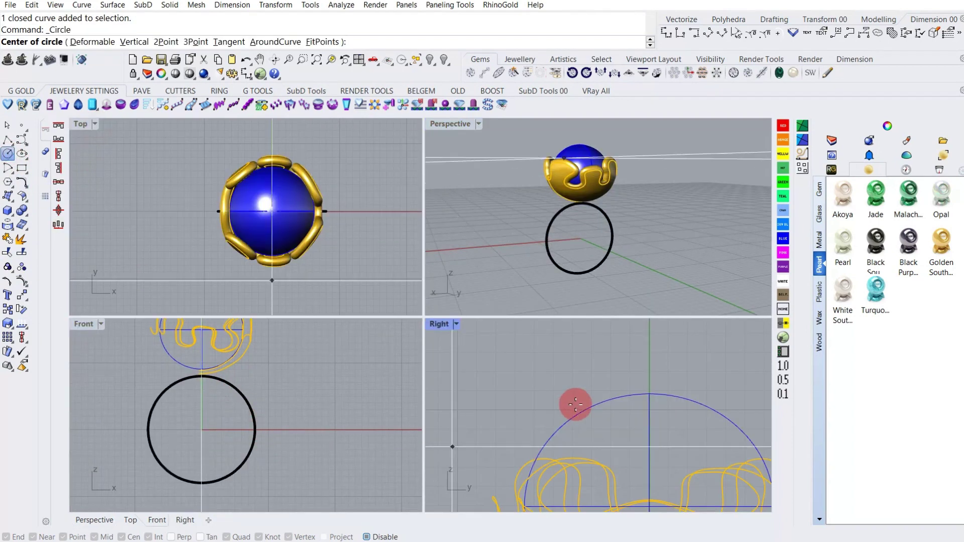
scroll(576, 404, "down", 3)
scroll(564, 399, "down", 2)
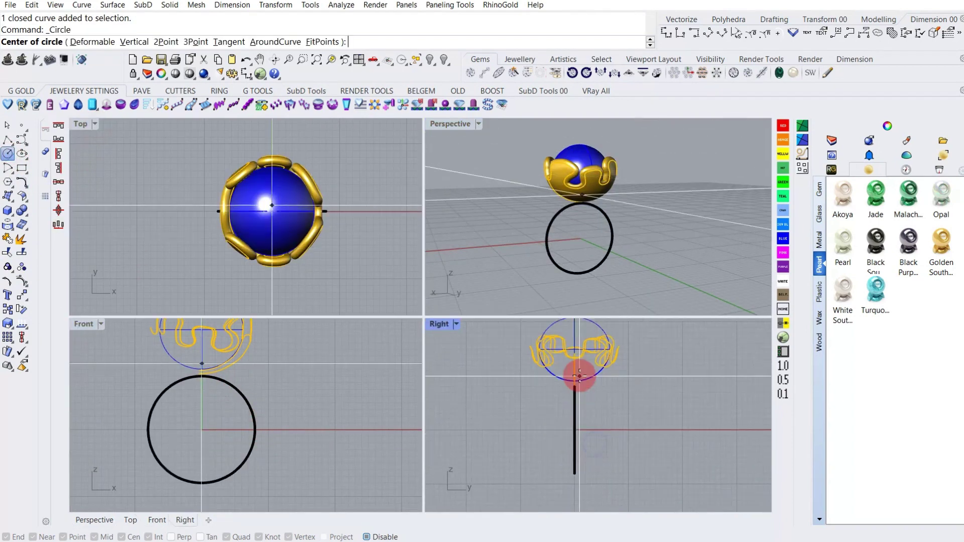
left_click(572, 474)
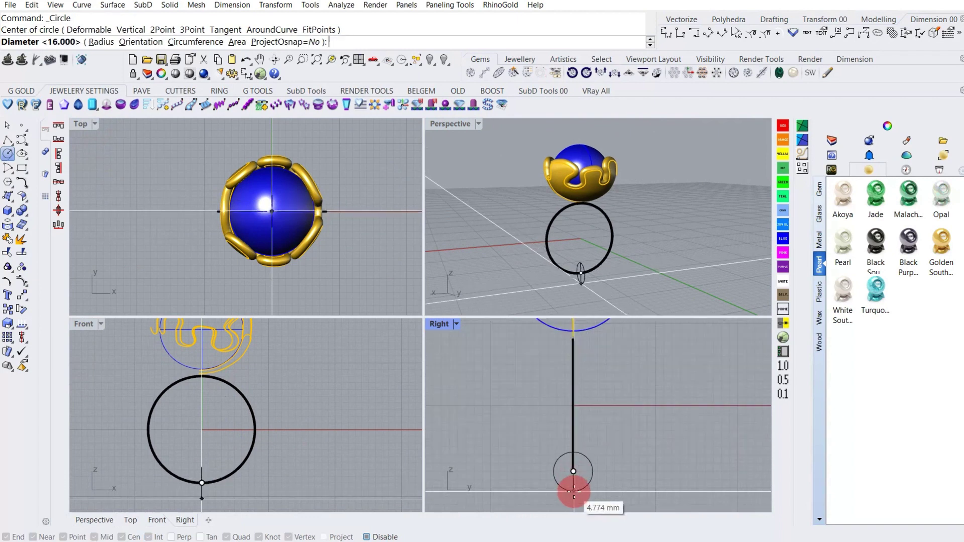
type("2")
scroll(576, 489, "up", 3)
type("2")
key("Return")
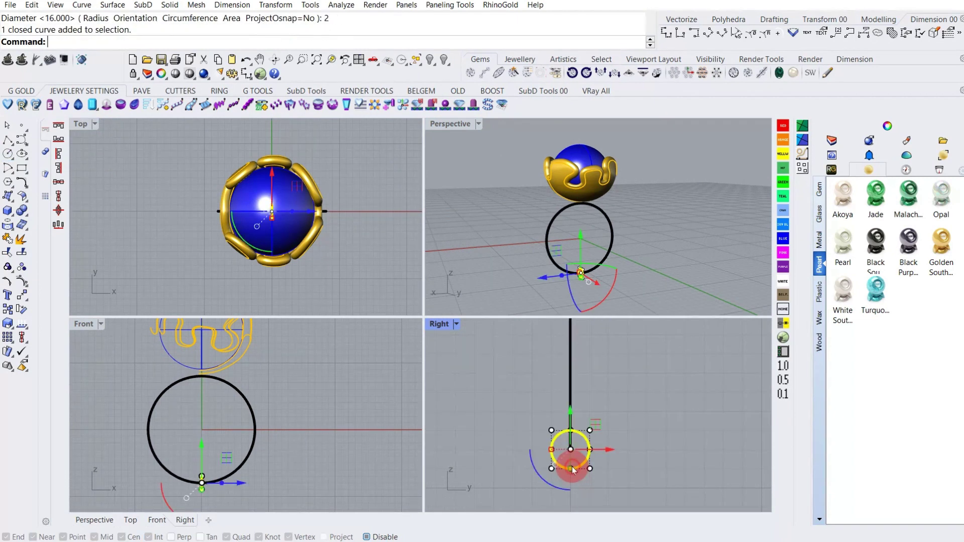
Drag the small circle down to sit just below the ring
left_click_drag(571, 421, 597, 444)
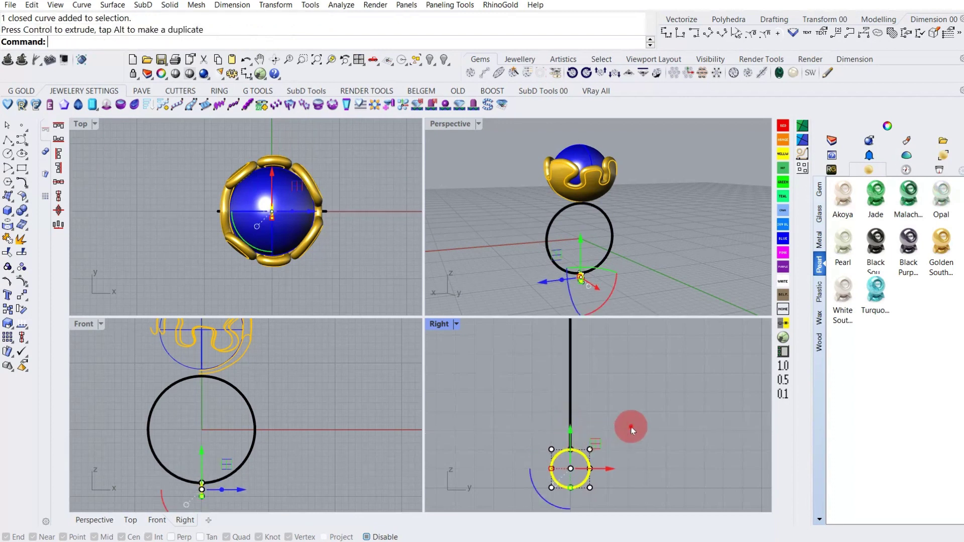
scroll(581, 277, "up", 3)
scroll(528, 259, "down", 3)
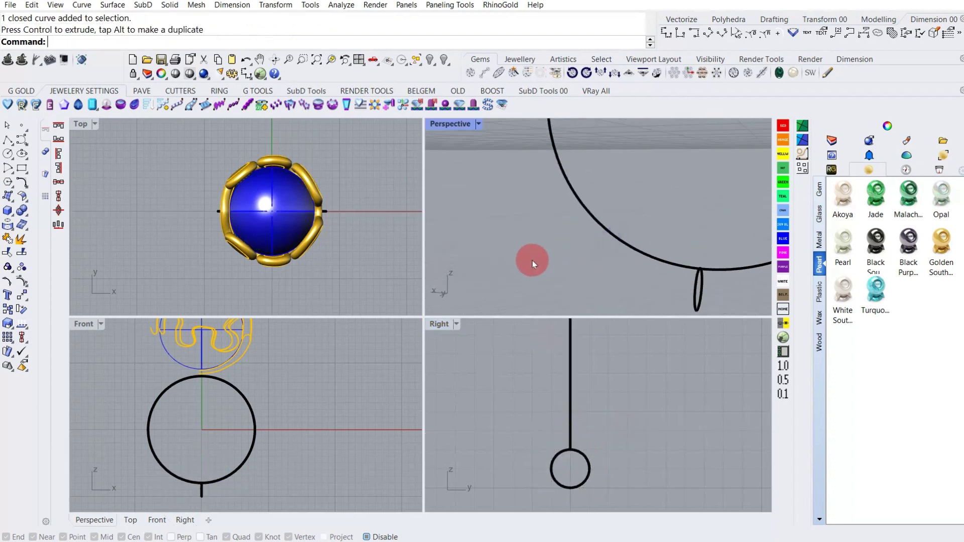
scroll(518, 269, "down", 3)
scroll(555, 282, "down", 2)
right_click_drag(627, 258, 618, 263)
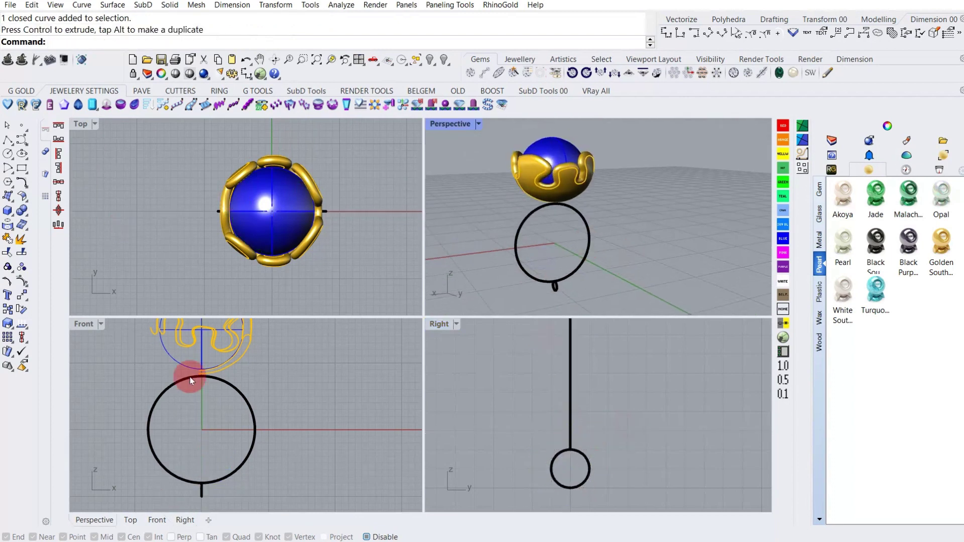
left_click(203, 492)
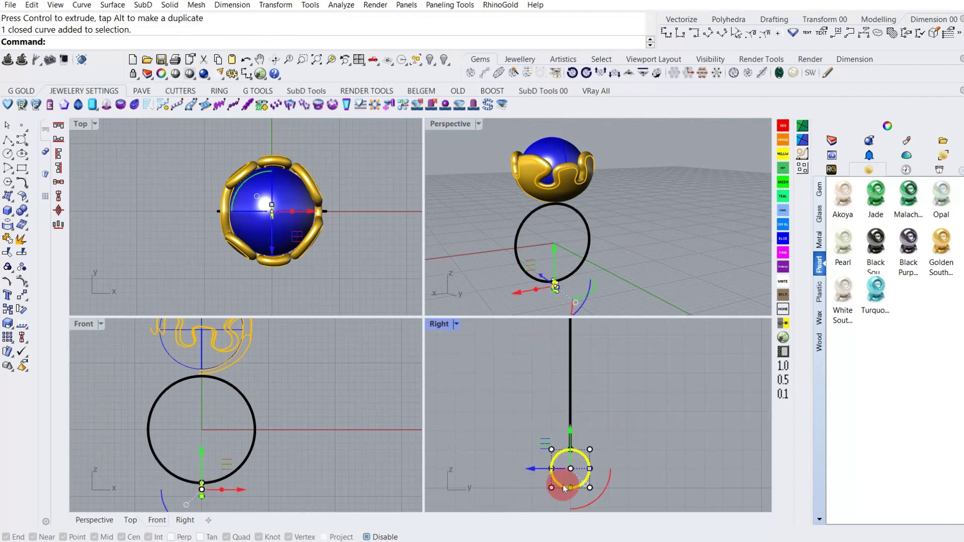
Squash the profile circle into a flat ellipse and move its top onto the ring's base
scroll(565, 488, "up", 4)
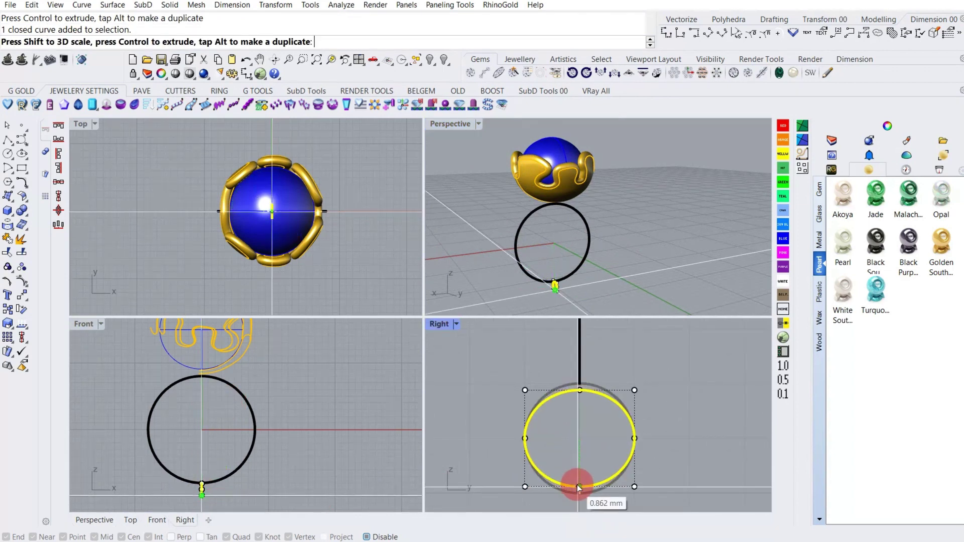
left_click_drag(578, 495, 579, 481)
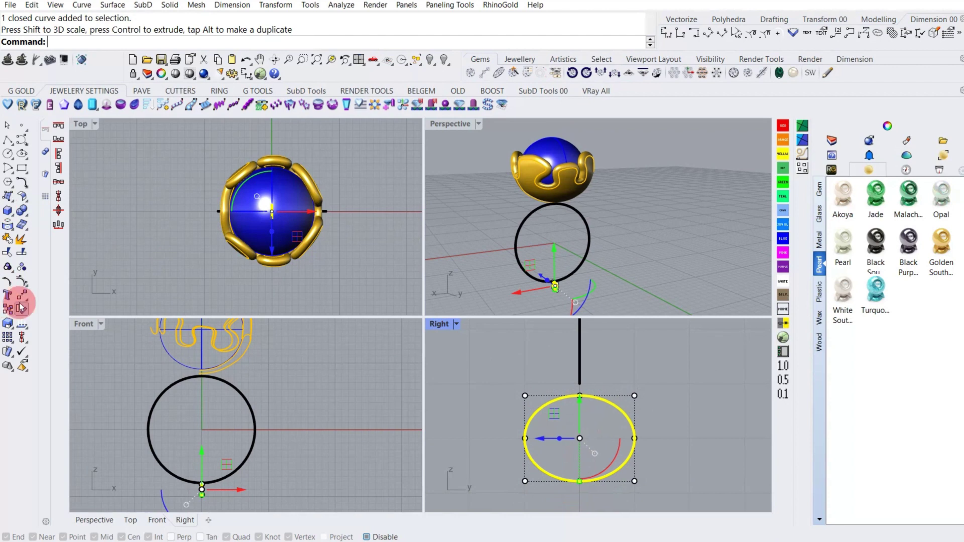
type("m")
key("Return")
left_click(585, 394)
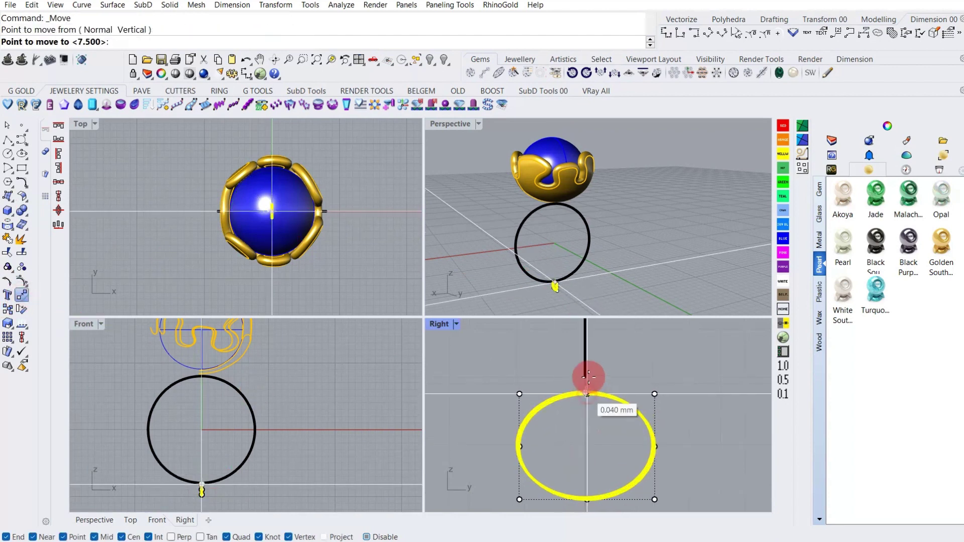
left_click(587, 377)
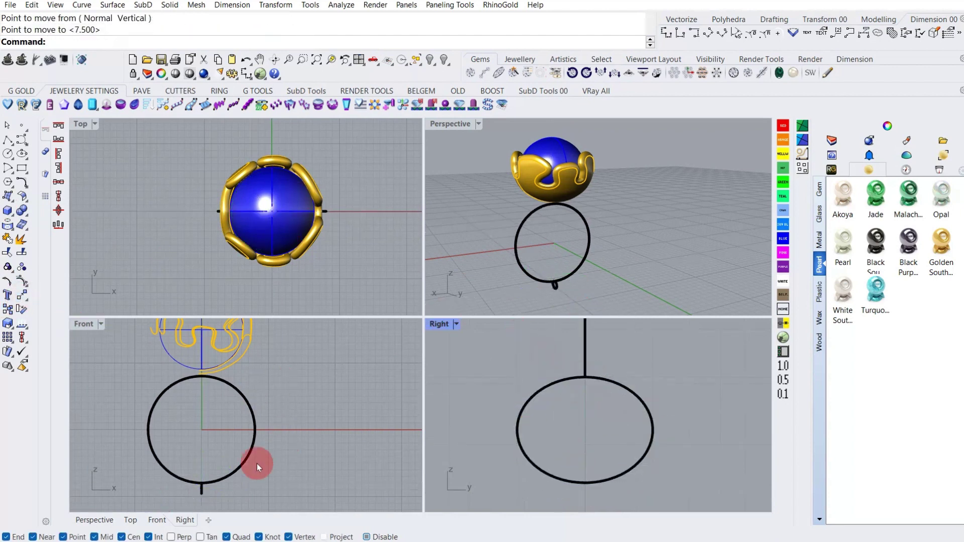
Place a copy of the ellipse rotated 180° about the origin at the ring's top
left_click(200, 493)
left_click(24, 314)
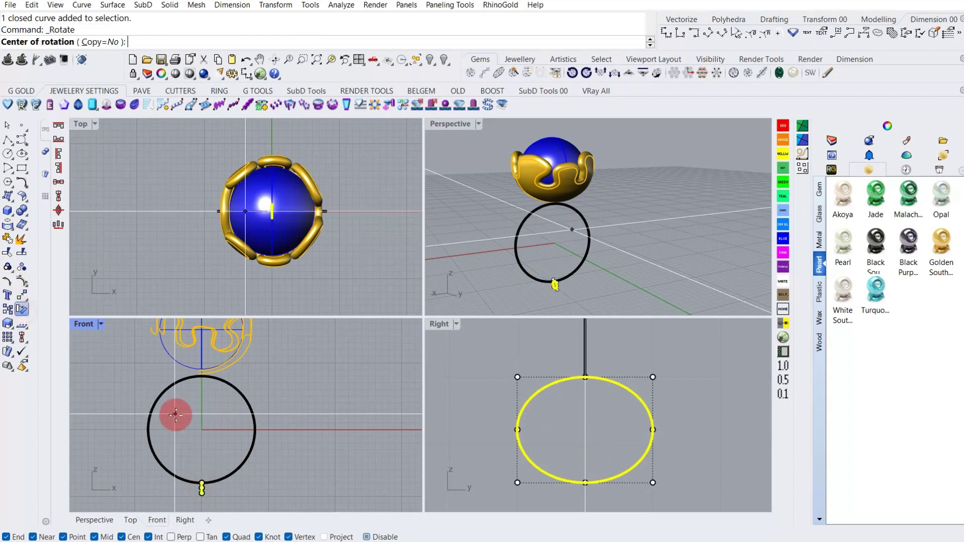
type("0")
key("Return")
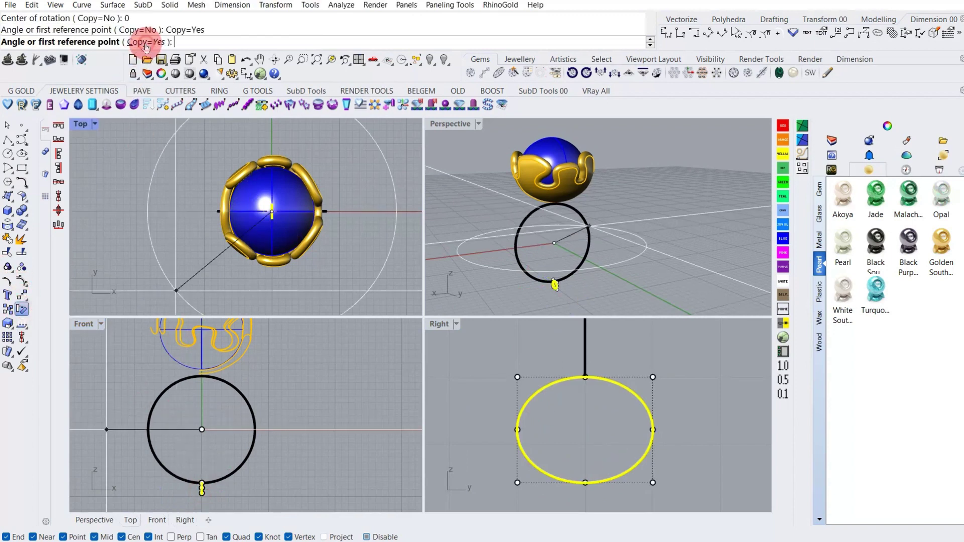
left_click(202, 490)
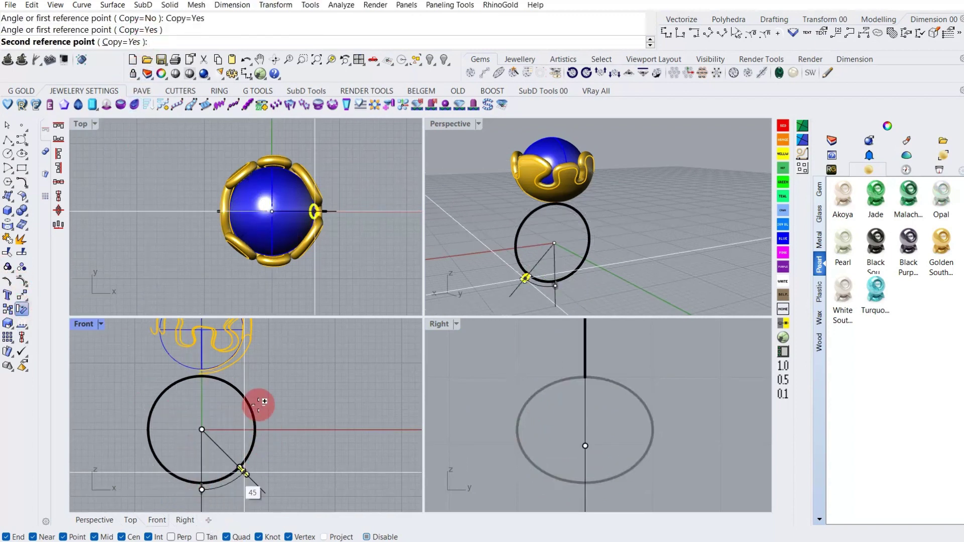
left_click(219, 374)
key("Return")
key("Escape")
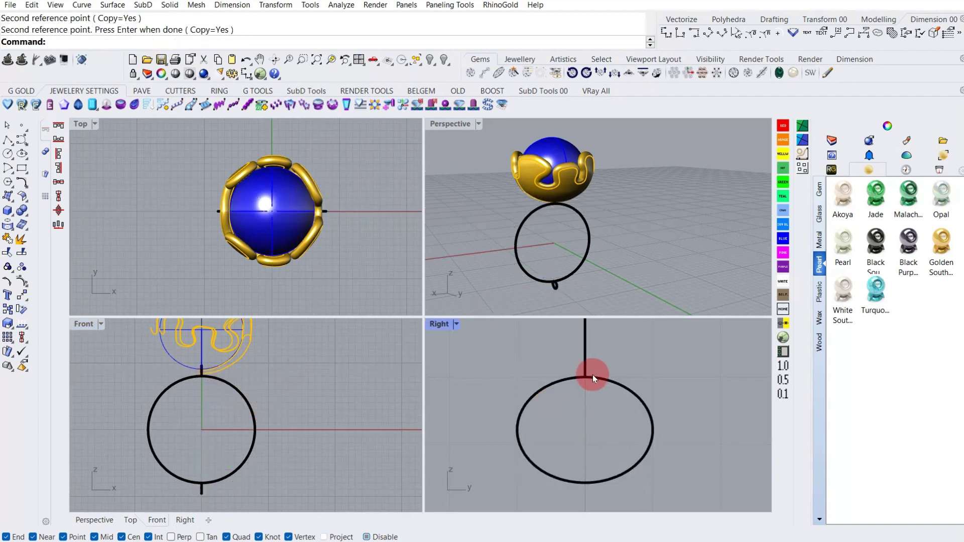
right_click_drag(592, 375, 599, 455)
scroll(598, 396, "up", 5)
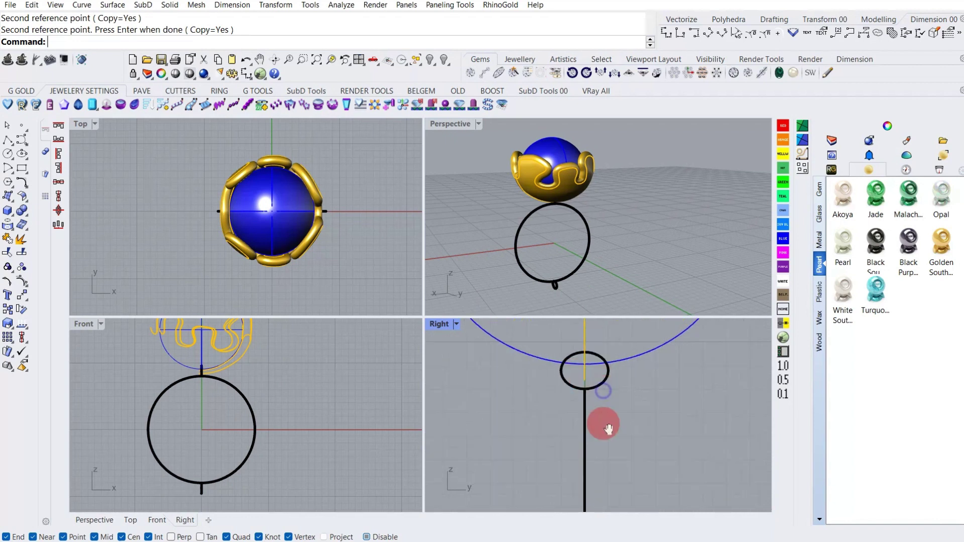
left_click(601, 428)
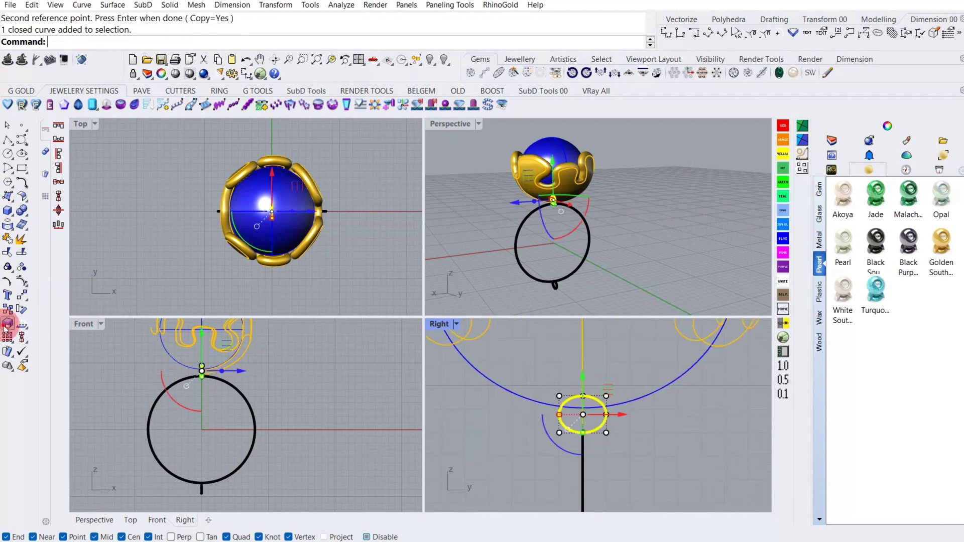
Start scaling the top ellipse from its centre, then cancel that attempt
right_click(533, 410)
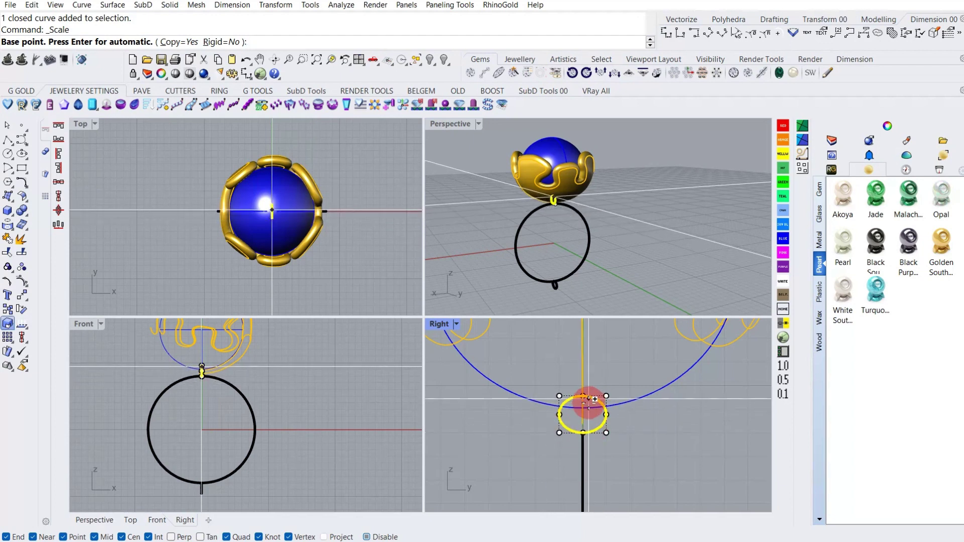
scroll(595, 397, "up", 1)
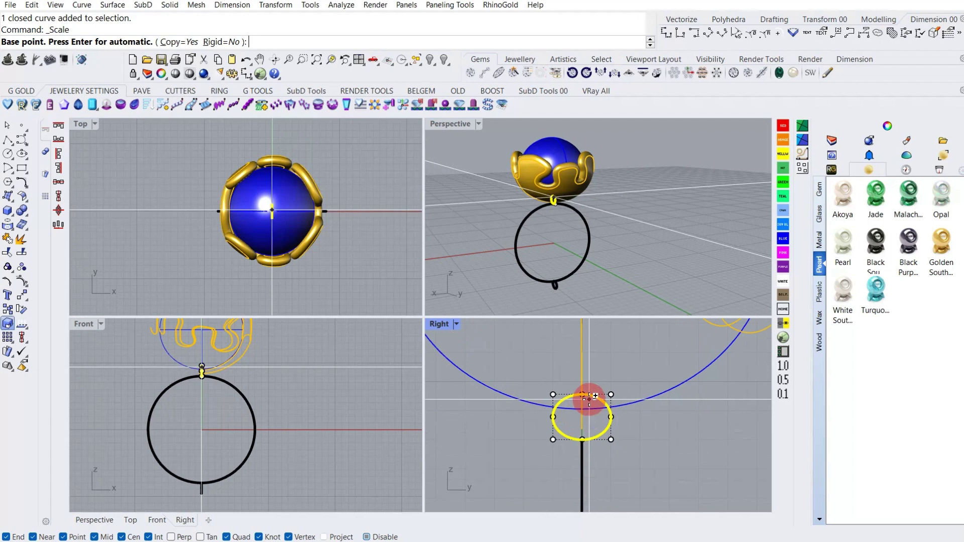
left_click(583, 396)
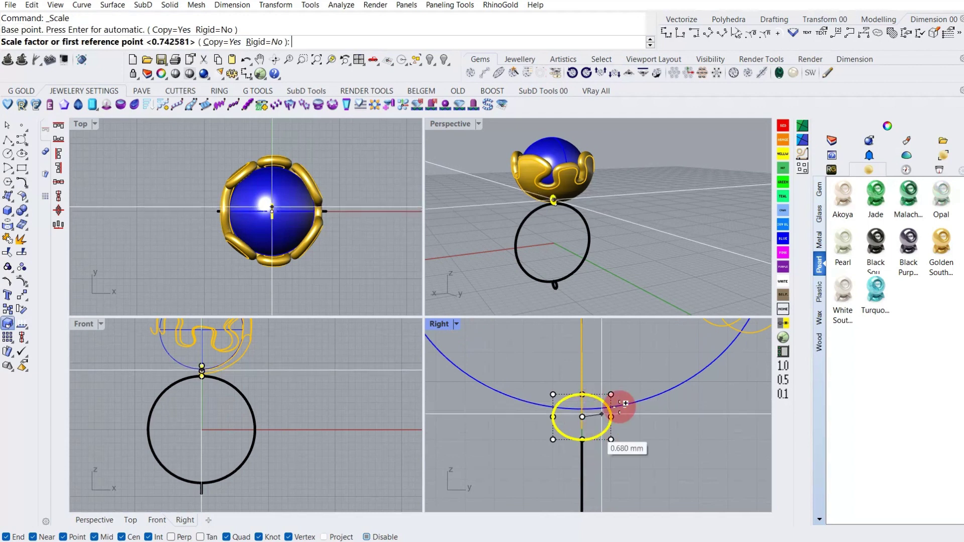
scroll(580, 400, "up", 1)
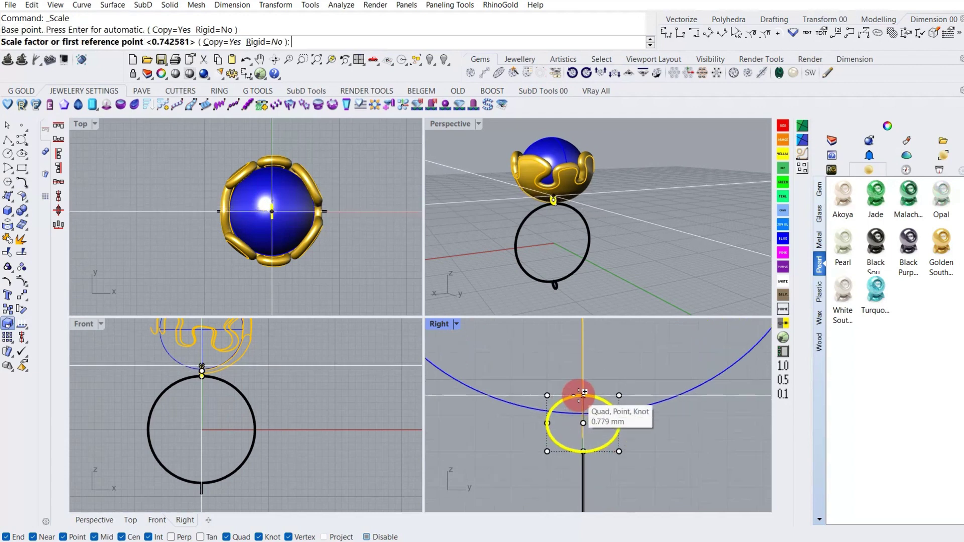
left_click(582, 396)
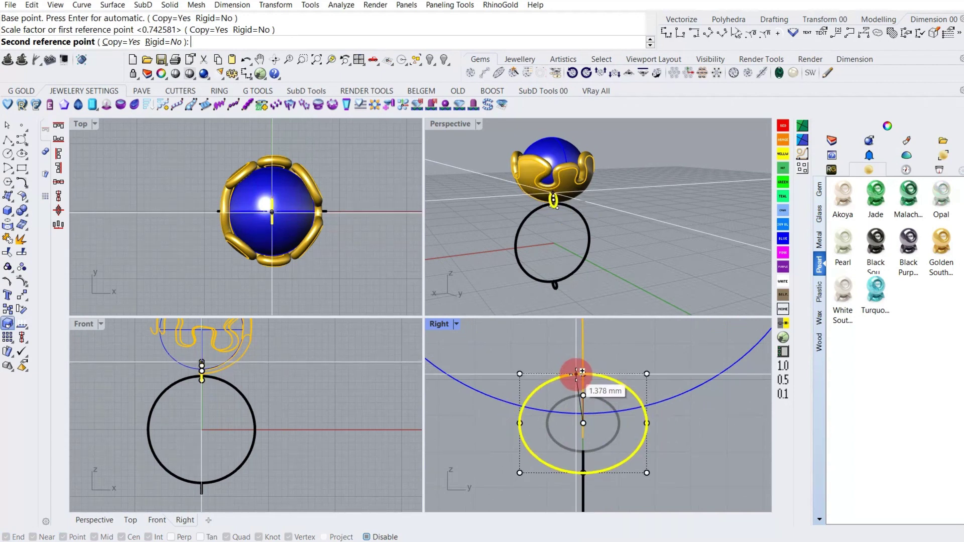
key("Escape")
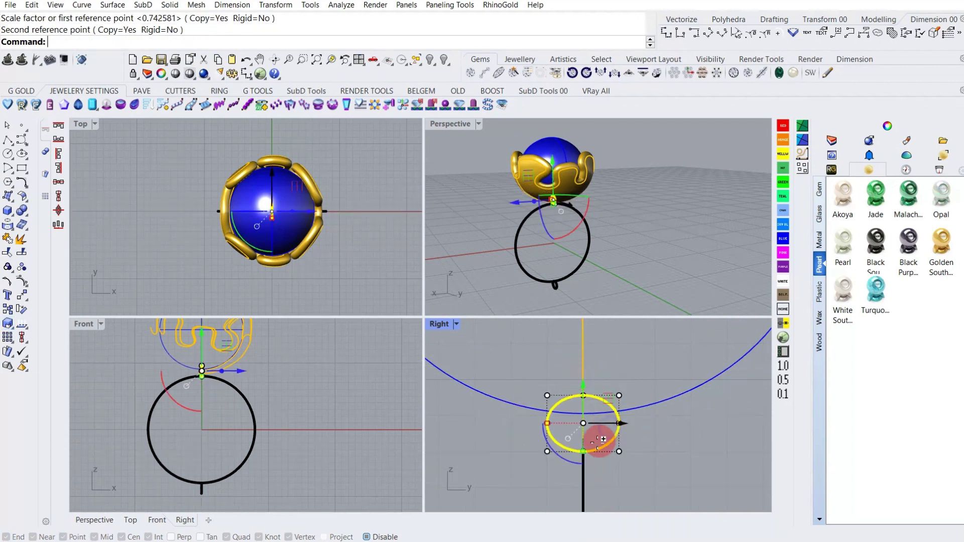
Scale a larger copy of the top ellipse from its bottom quad with Osnap off, deleting the original
key("Return")
left_click(584, 450)
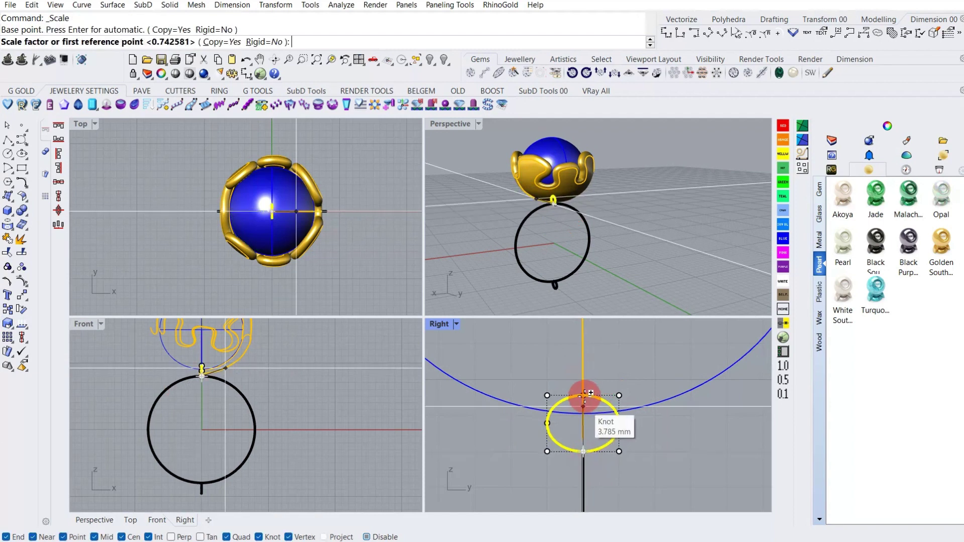
left_click(583, 395)
key("alt")
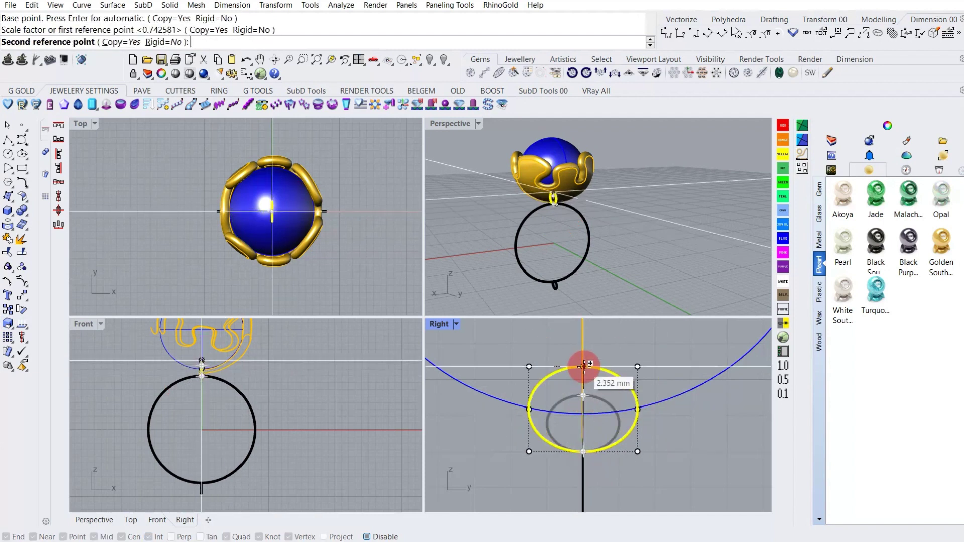
left_click(583, 365)
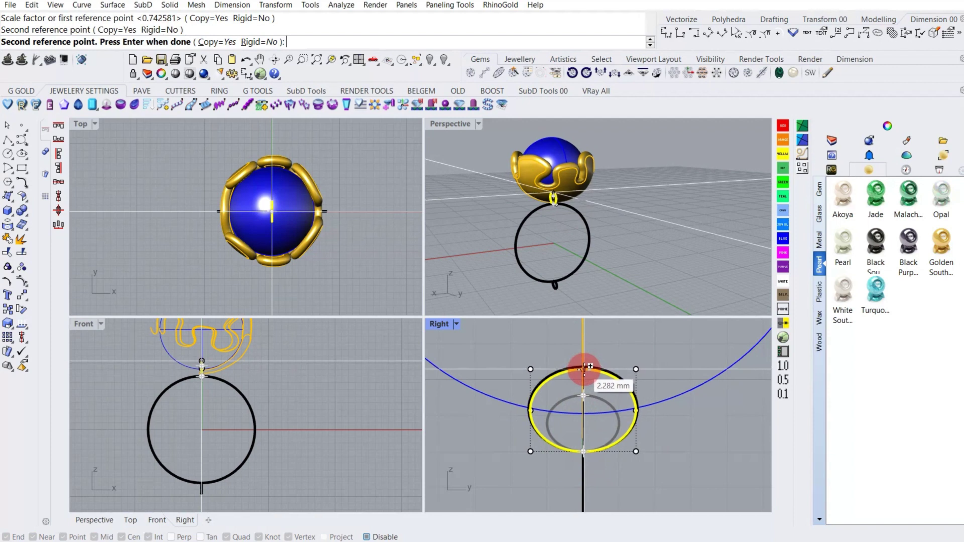
right_click(618, 407)
key("Delete")
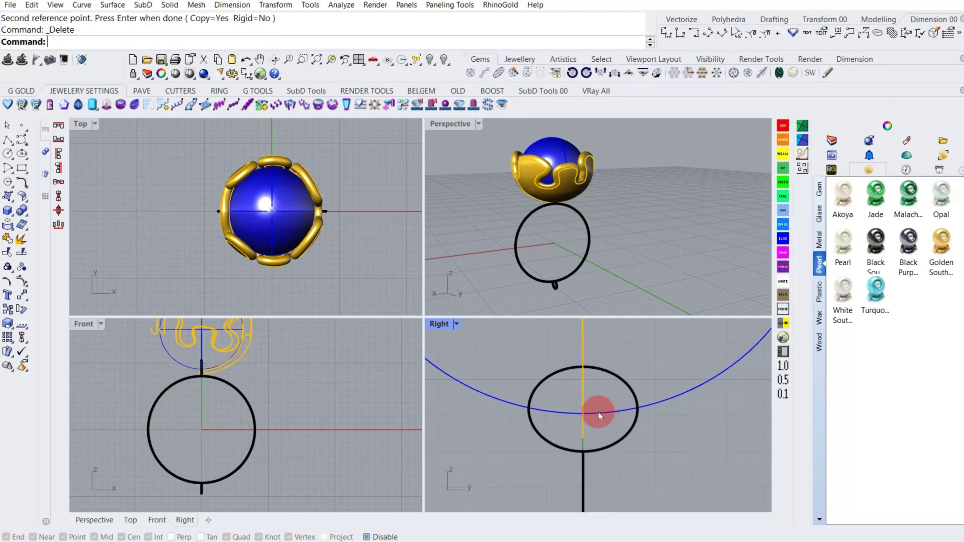
scroll(598, 412, "down", 5)
scroll(270, 403, "down", 3)
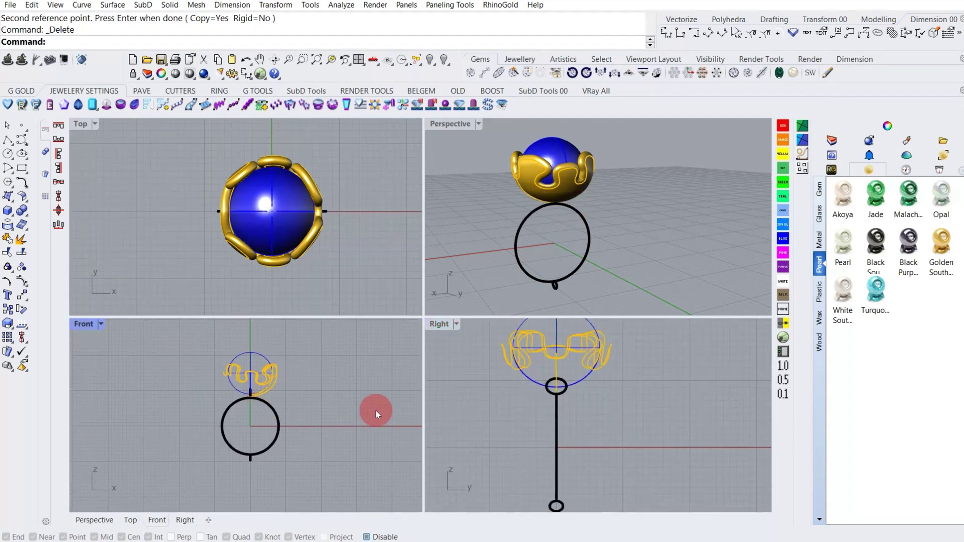
Start a Sweep 1 Rail using the ring circle as rail and the ellipses as profiles
left_click(112, 6)
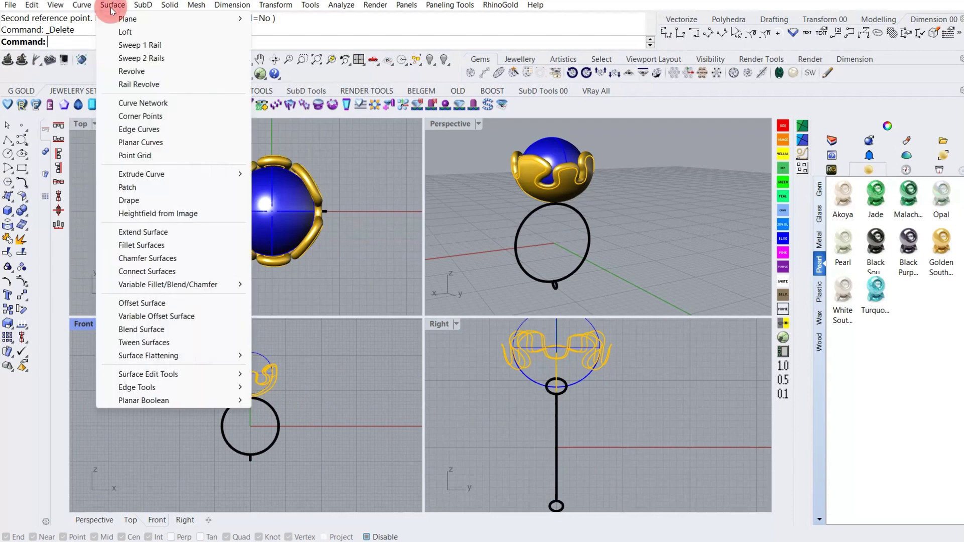
left_click(136, 45)
left_click(556, 413)
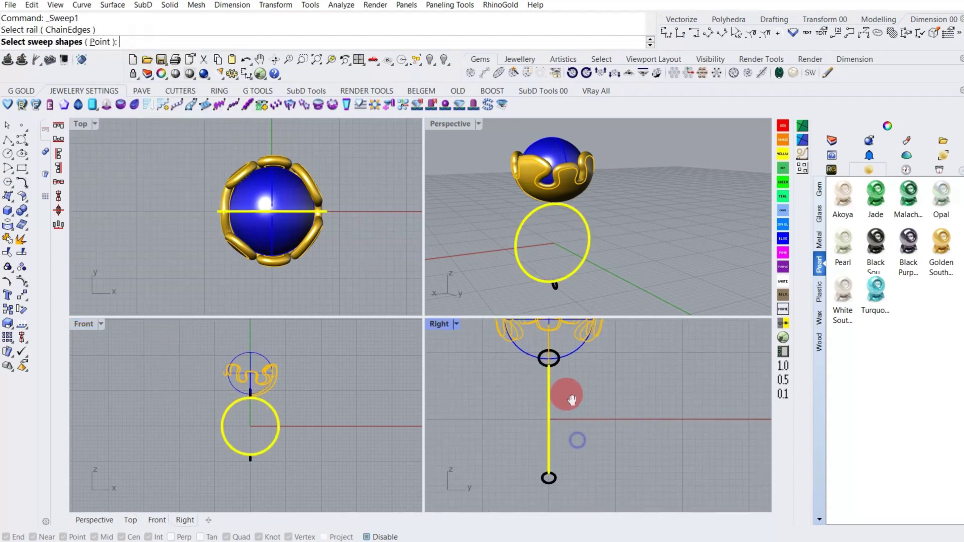
scroll(552, 388, "up", 2)
scroll(552, 388, "up", 1)
left_click(541, 382)
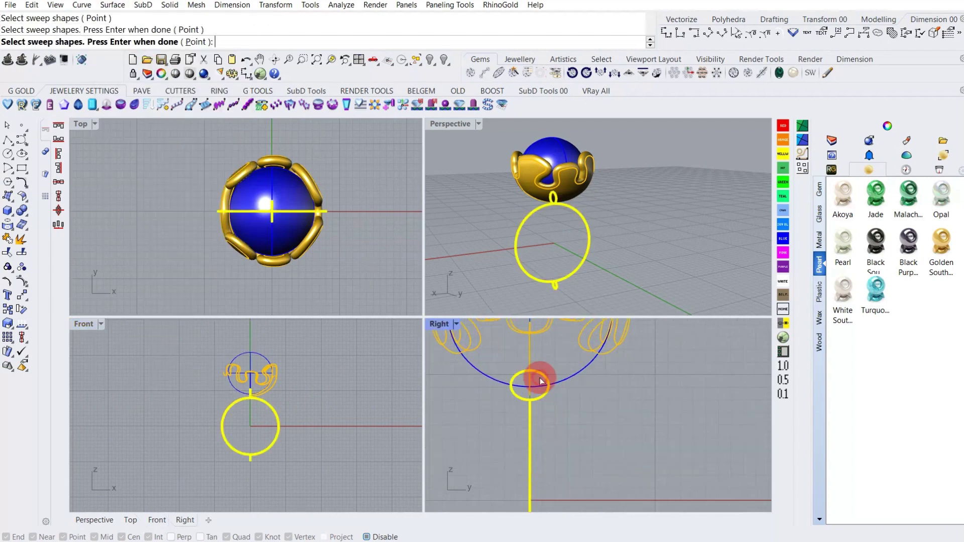
key("Return")
scroll(557, 211, "up", 2)
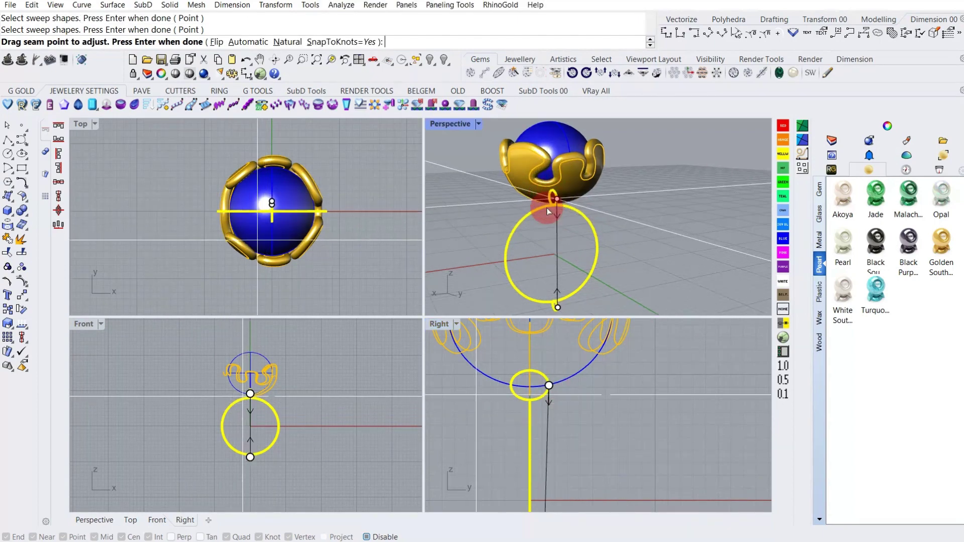
scroll(585, 217, "up", 3)
scroll(588, 218, "up", 2)
scroll(577, 216, "up", 2)
Align the profile seams and build the closed sweep shank, then inspect it from below
left_click_drag(562, 214, 537, 236)
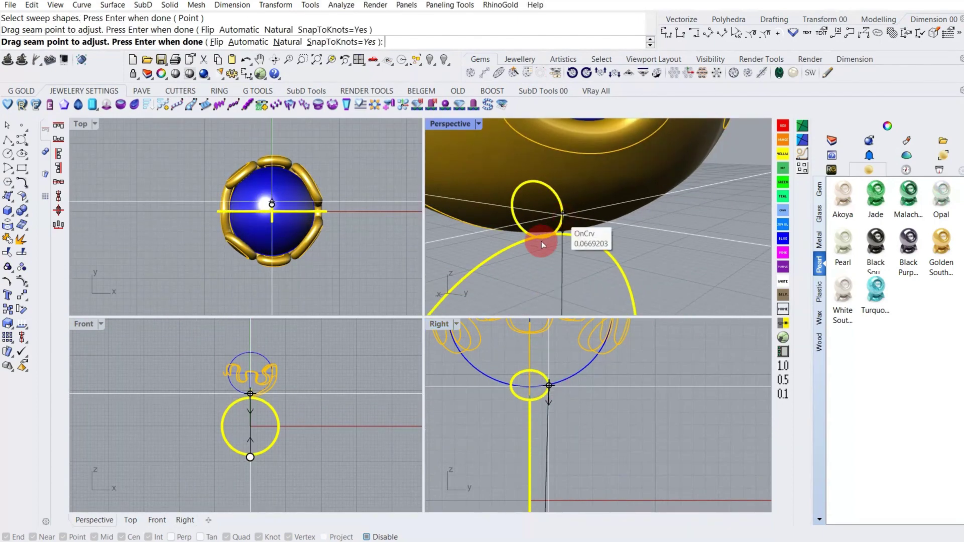
scroll(565, 157, "down", 3)
scroll(581, 267, "down", 3)
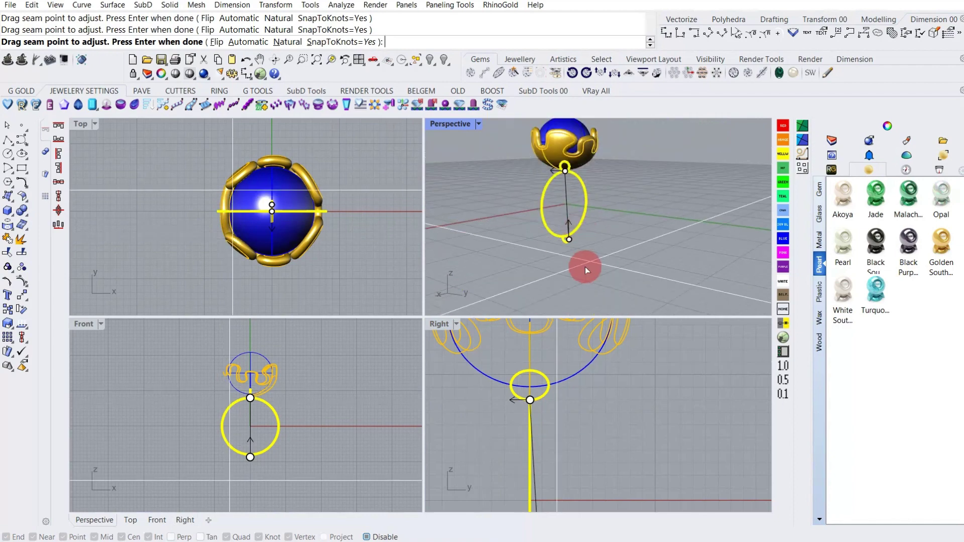
scroll(560, 229, "up", 5)
left_click_drag(557, 223, 545, 208)
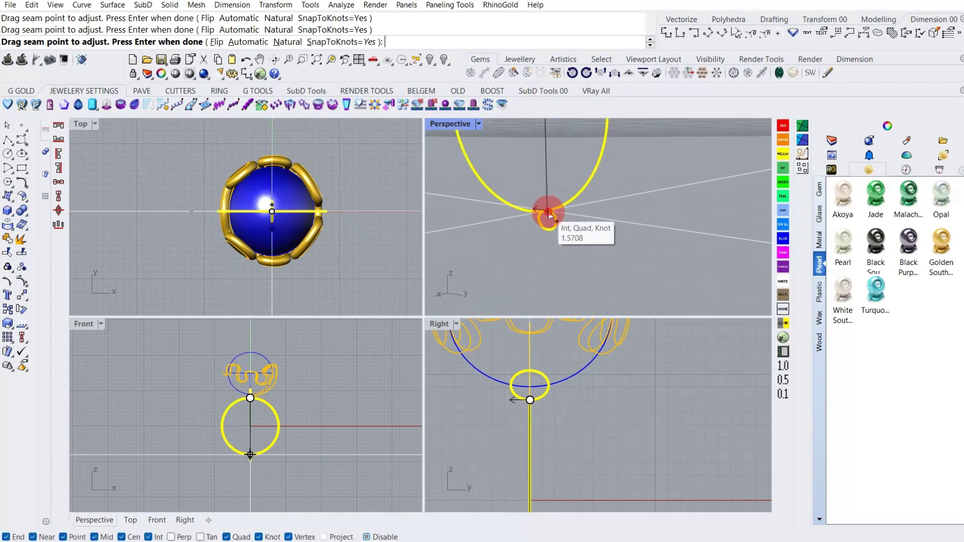
scroll(554, 257, "down", 1)
scroll(553, 257, "down", 2)
right_click_drag(609, 217, 527, 190)
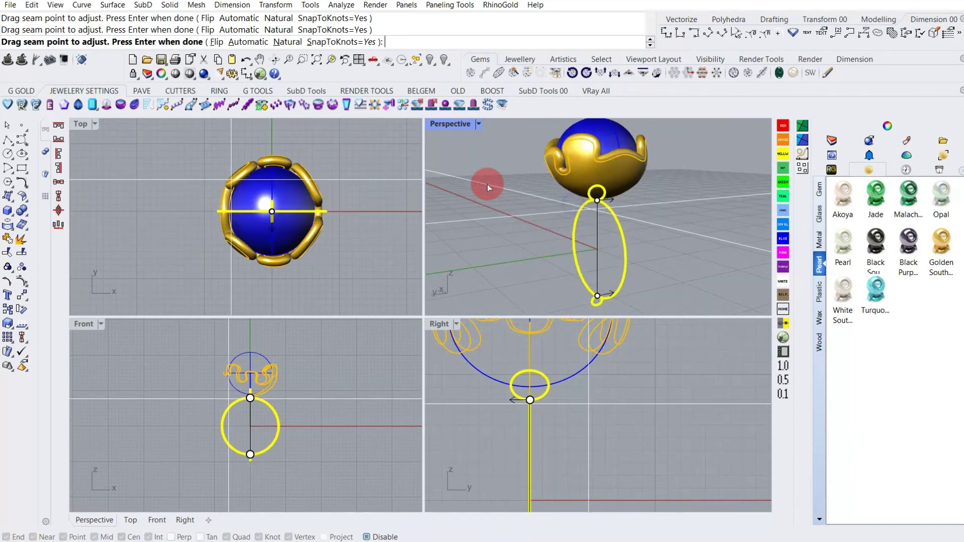
right_click(528, 190)
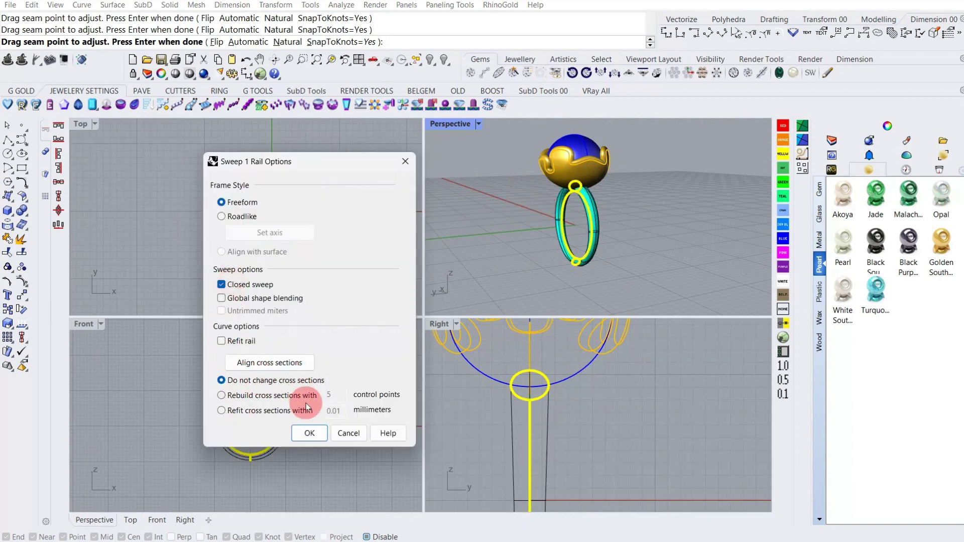
left_click(310, 429)
mouse_move(507, 236)
right_mouse_down()
mouse_move(603, 194)
mouse_move(619, 198)
mouse_move(531, 195)
mouse_move(540, 261)
right_mouse_up()
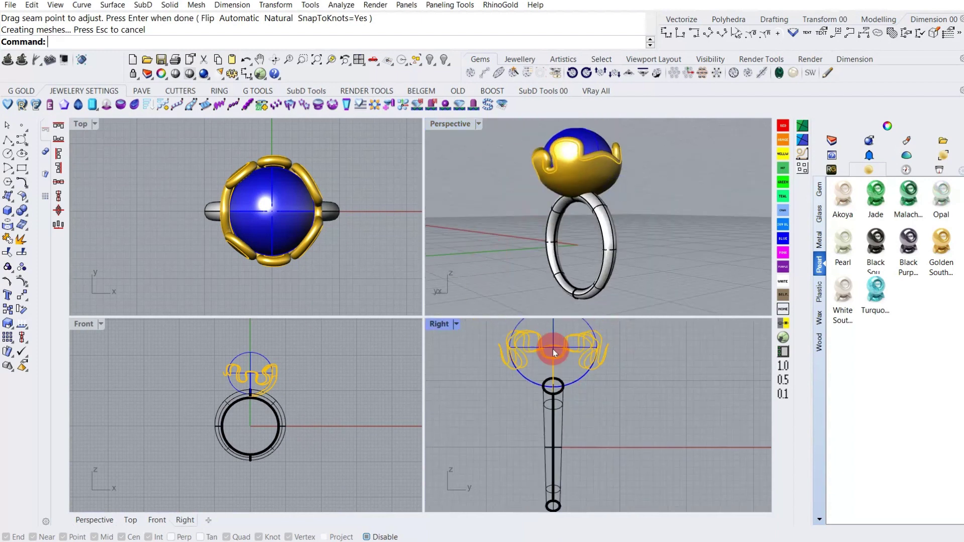
right_click_drag(551, 347, 591, 417)
Select all curves with SelCrv and hide them
type("elCrv")
key("Return")
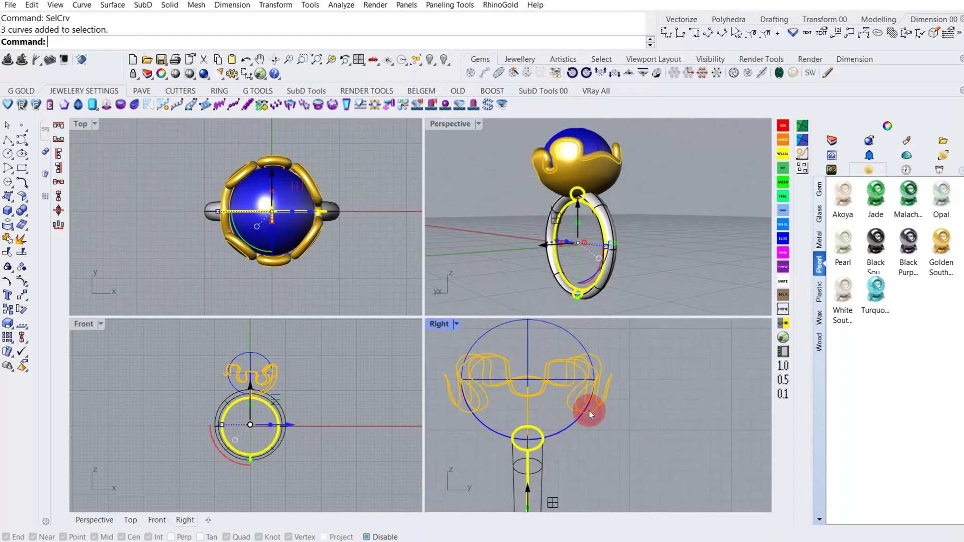
scroll(586, 409, "down", 2)
left_click(429, 64)
scroll(567, 392, "down", 2)
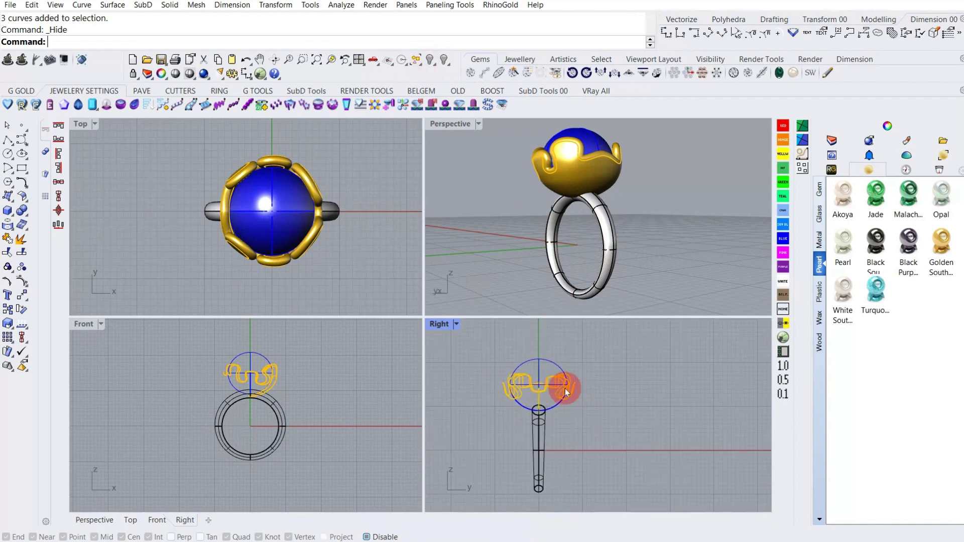
Move the ring shank onto gold Layer 05
left_click_drag(603, 393, 548, 368)
scroll(542, 386, "up", 2)
scroll(538, 397, "up", 2)
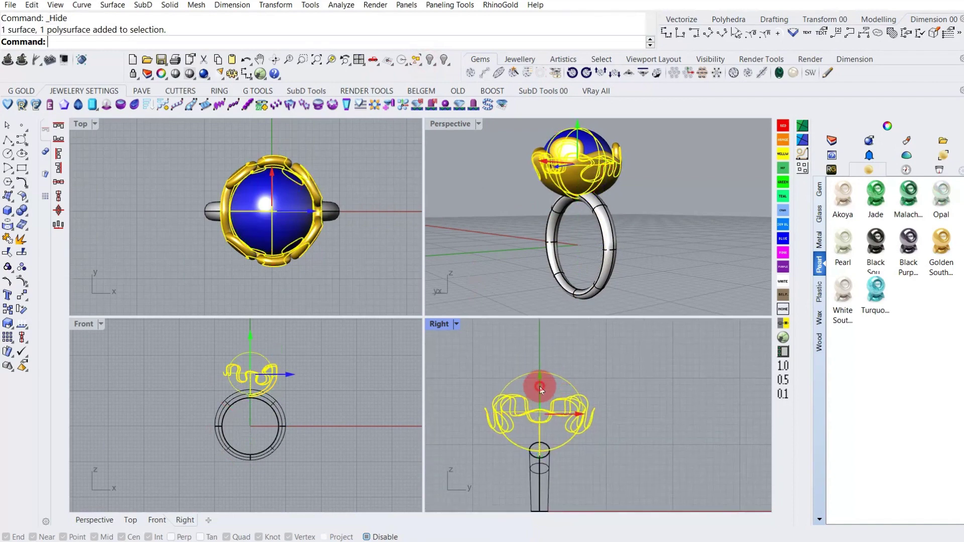
left_click(540, 390)
left_click(527, 398)
scroll(295, 374, "up", 2)
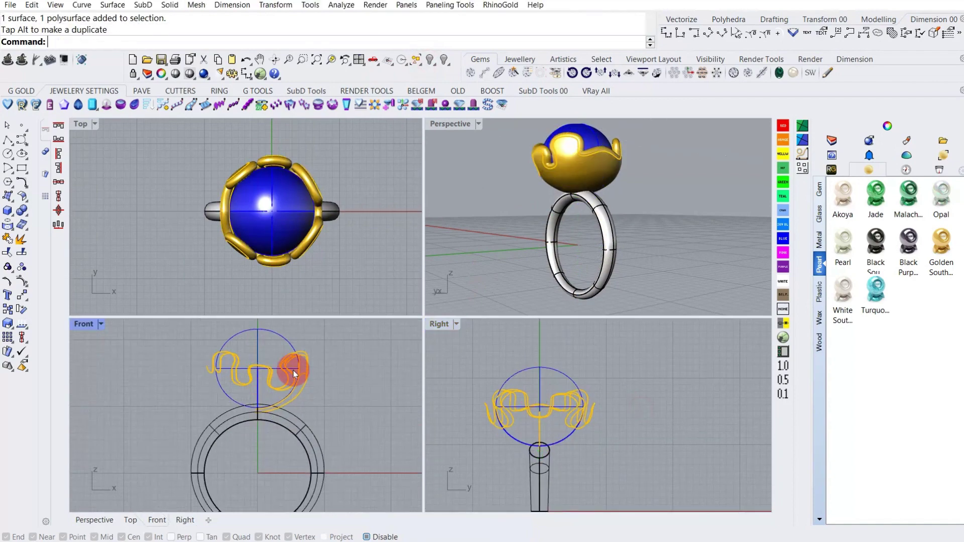
mouse_move(601, 210)
right_mouse_down()
mouse_move(586, 209)
mouse_move(624, 206)
mouse_move(598, 200)
mouse_move(542, 215)
mouse_move(463, 156)
right_mouse_up()
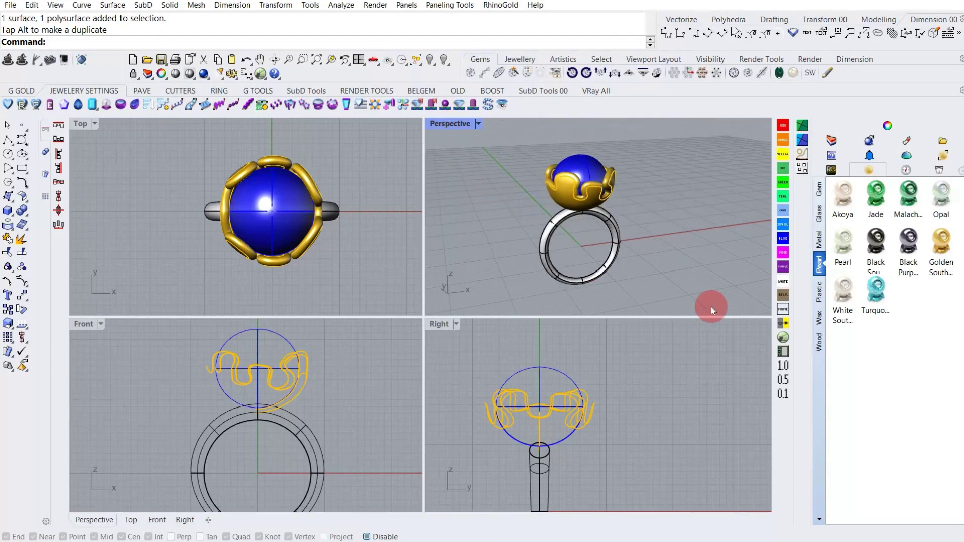
left_click(607, 235)
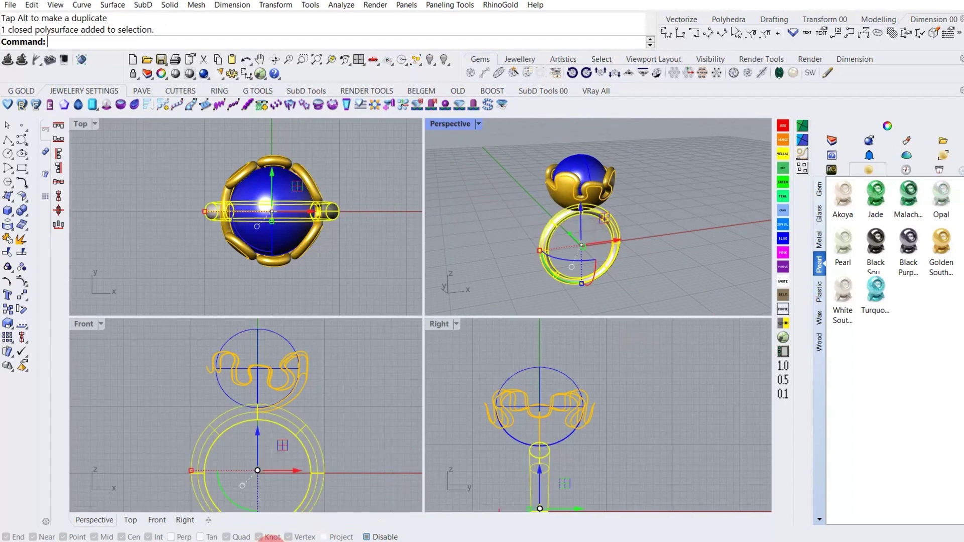
left_click(268, 539)
left_click(281, 222)
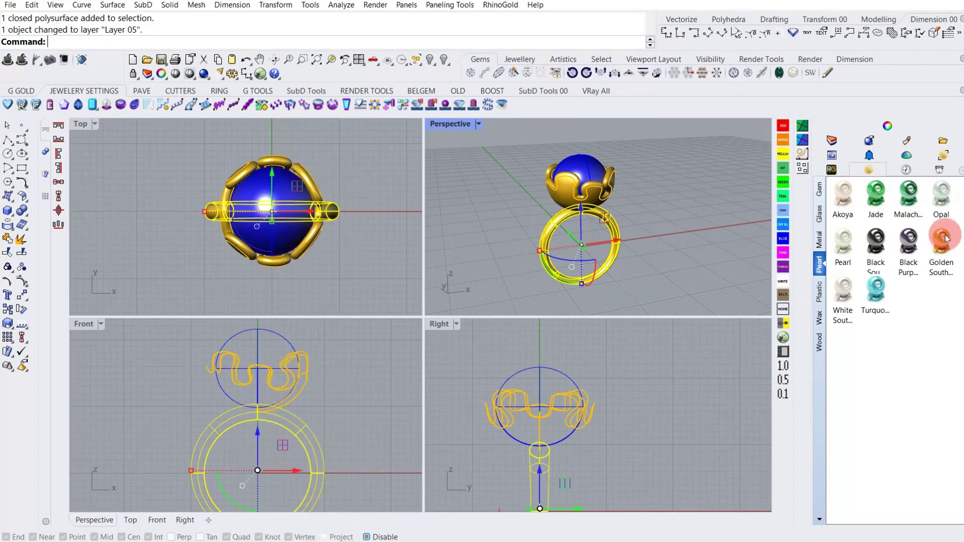
left_click(870, 143)
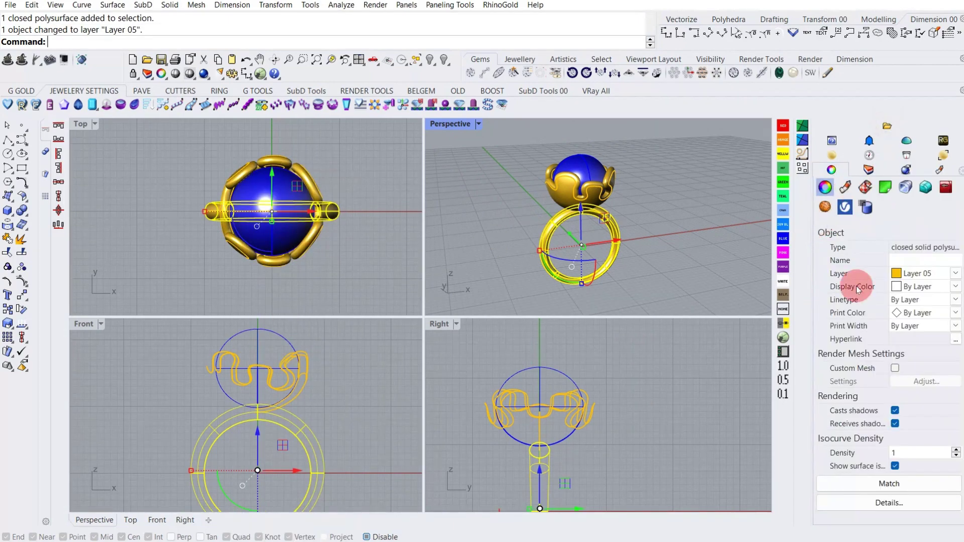
Group the wavy gallery head and the ring shank together
left_click(632, 225)
right_click_drag(632, 225, 510, 162)
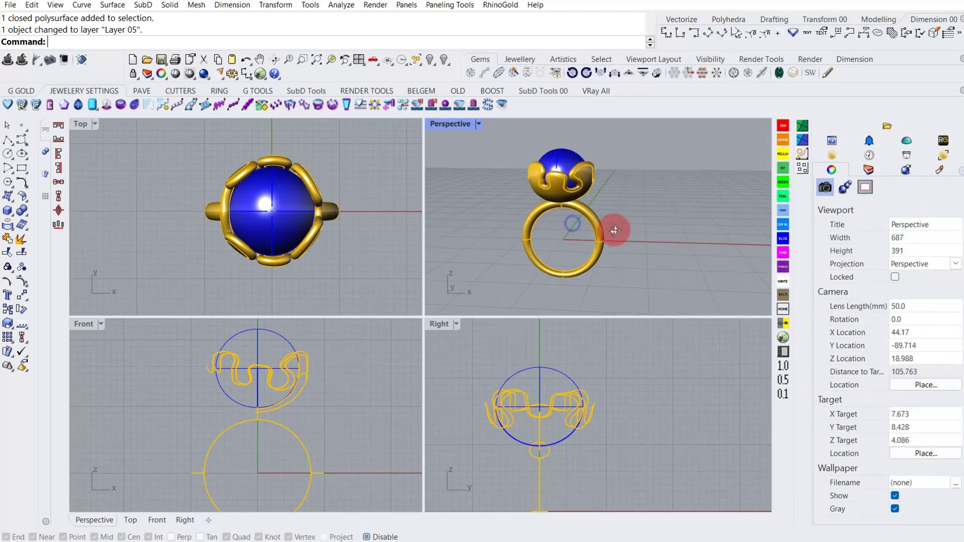
double_click(447, 129)
mouse_move(396, 182)
right_mouse_down()
mouse_move(407, 290)
mouse_move(231, 377)
mouse_move(456, 263)
right_mouse_up()
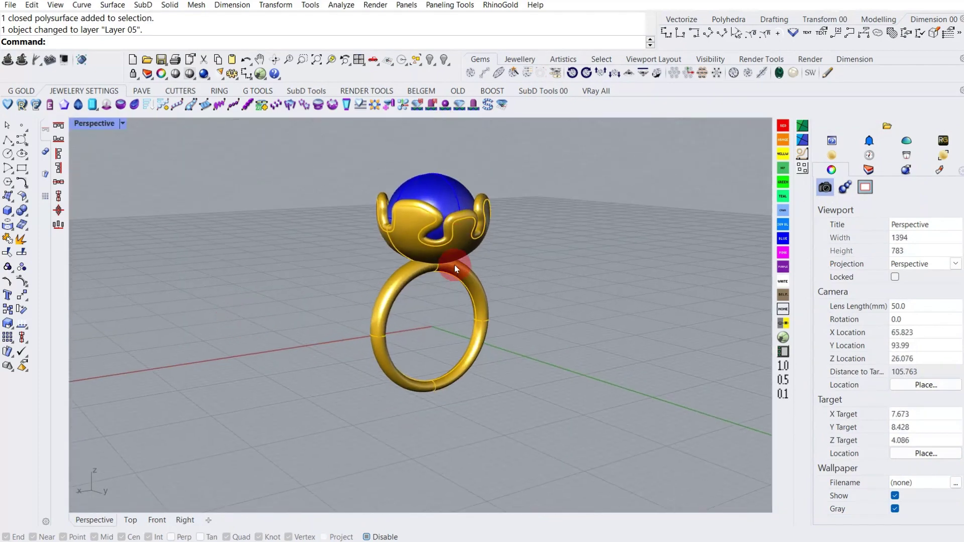
scroll(459, 194, "up", 3)
mouse_move(458, 194)
right_mouse_down("shift")
mouse_move(486, 268)
mouse_move(474, 237)
right_mouse_up("shift")
scroll(474, 237, "down", 3)
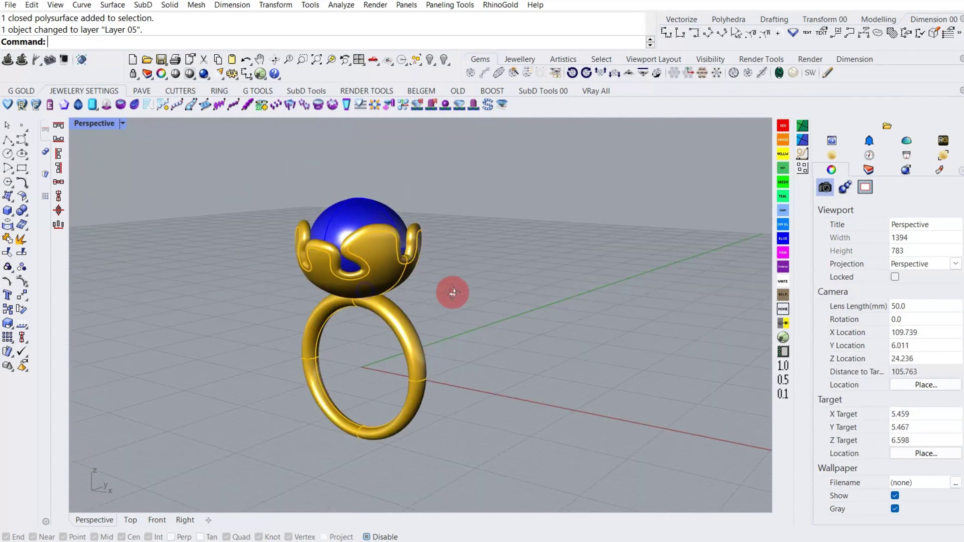
left_click(405, 269)
left_click(413, 321, "shift")
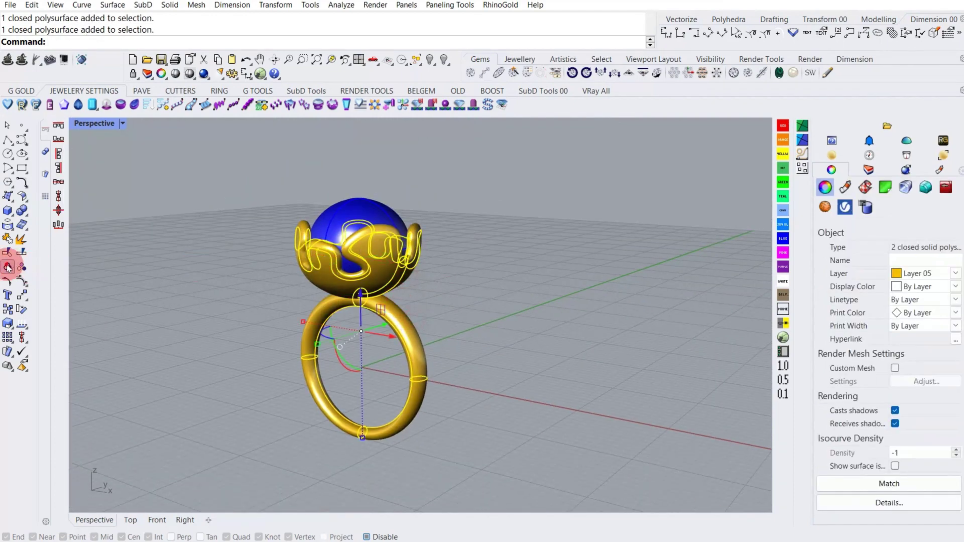
key("ctrl+g")
left_click(541, 263)
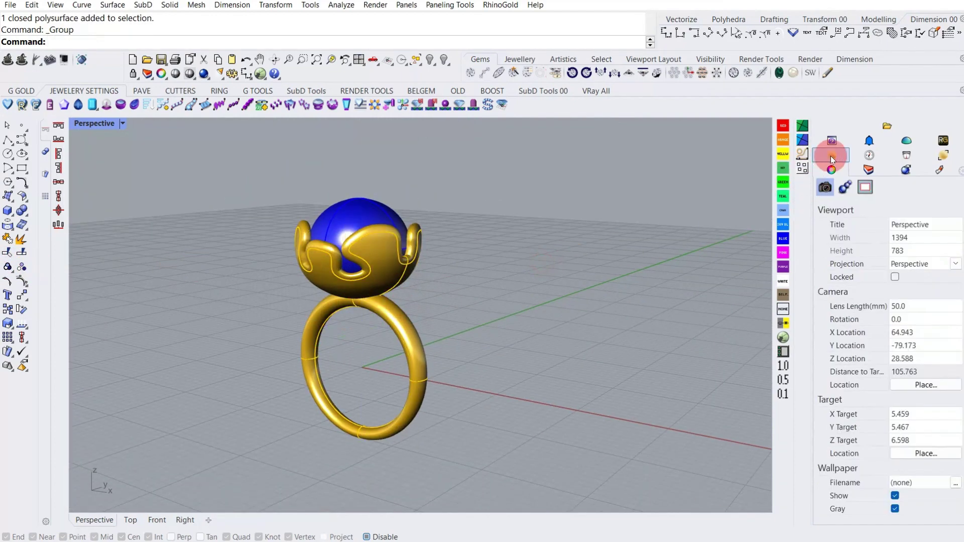
Apply the 24K gold material from the Metal materials library to the ring
left_click(831, 159)
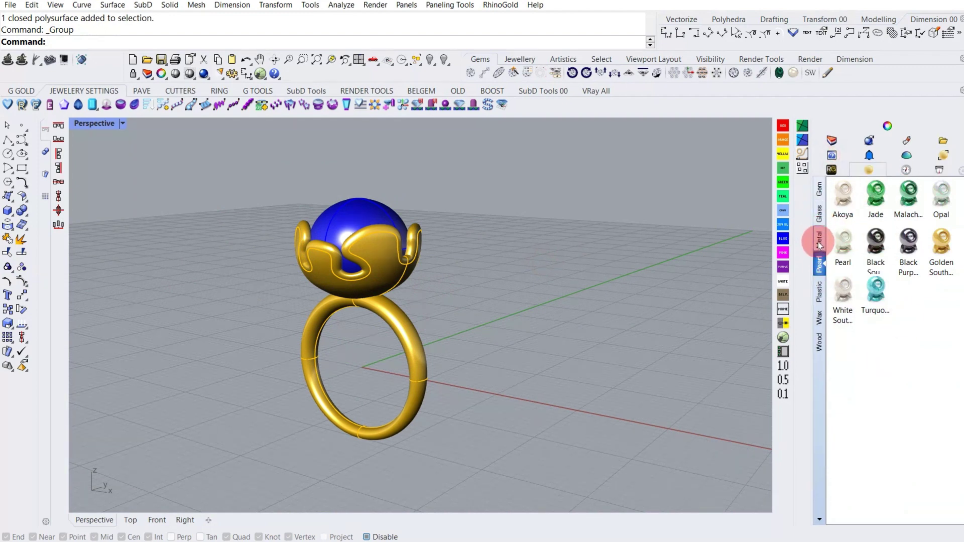
left_click(820, 245)
scroll(879, 451, "down", 5)
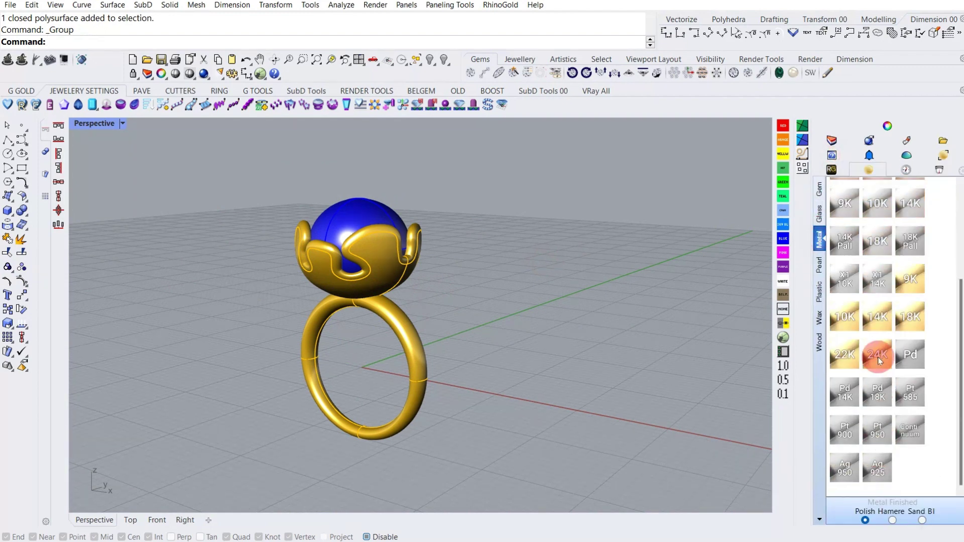
left_click_drag(879, 359, 544, 368)
right_click_drag(433, 346, 386, 308)
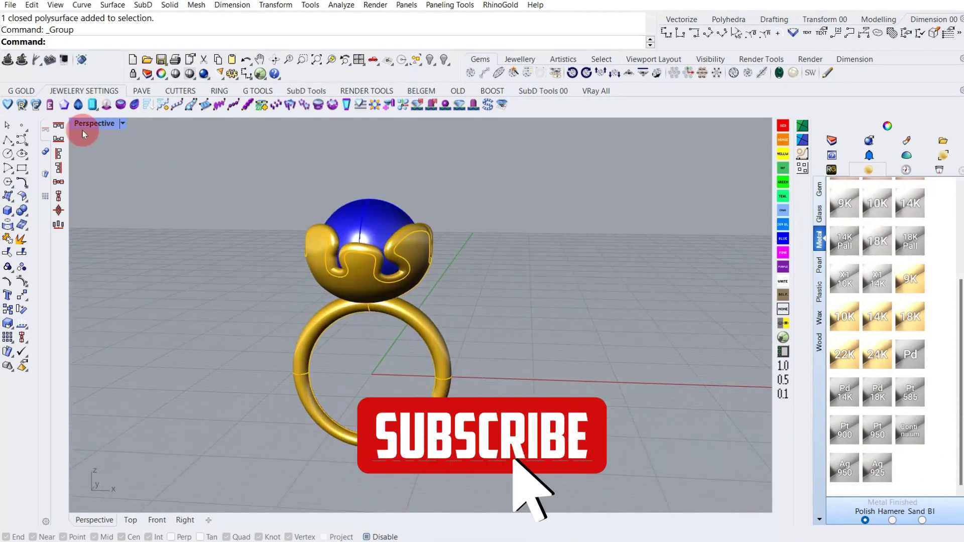
double_click(82, 129)
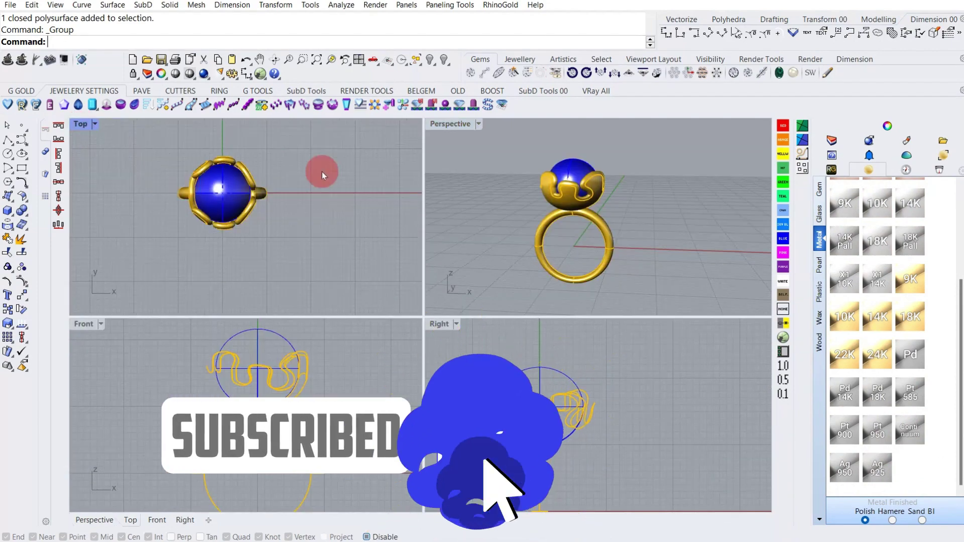
Switch the maximized Perspective view to Rendered display and orbit around the gold render
double_click(429, 128)
left_click(123, 123)
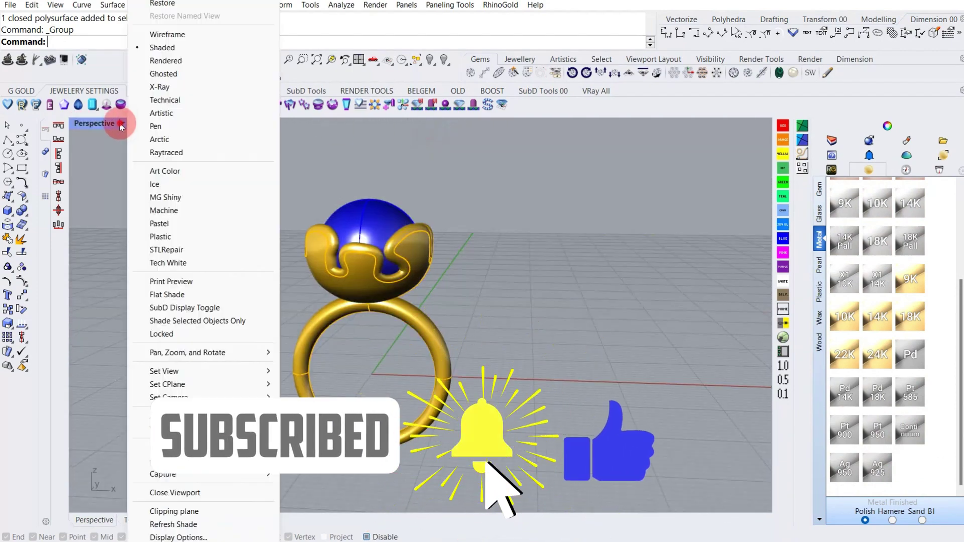
left_click(187, 67)
left_click(188, 104)
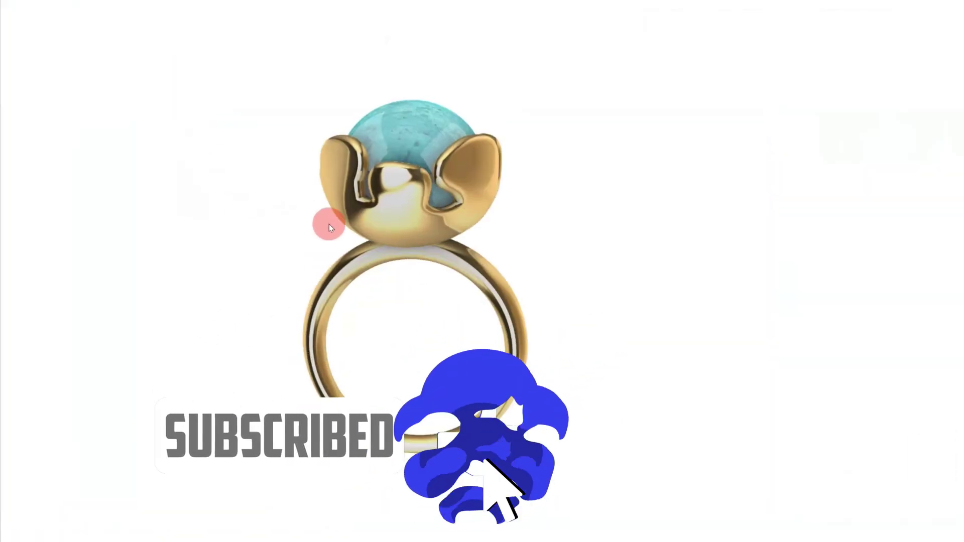
mouse_move(327, 221)
right_mouse_down()
mouse_move(577, 254)
mouse_move(419, 261)
mouse_move(562, 273)
right_mouse_up()
mouse_move(464, 238)
right_mouse_down()
mouse_move(565, 299)
mouse_move(622, 378)
mouse_move(661, 394)
mouse_move(688, 390)
mouse_move(706, 360)
mouse_move(701, 311)
mouse_move(670, 265)
mouse_move(617, 258)
mouse_move(544, 314)
mouse_move(547, 376)
mouse_move(618, 432)
mouse_move(669, 348)
mouse_move(622, 246)
right_mouse_up()
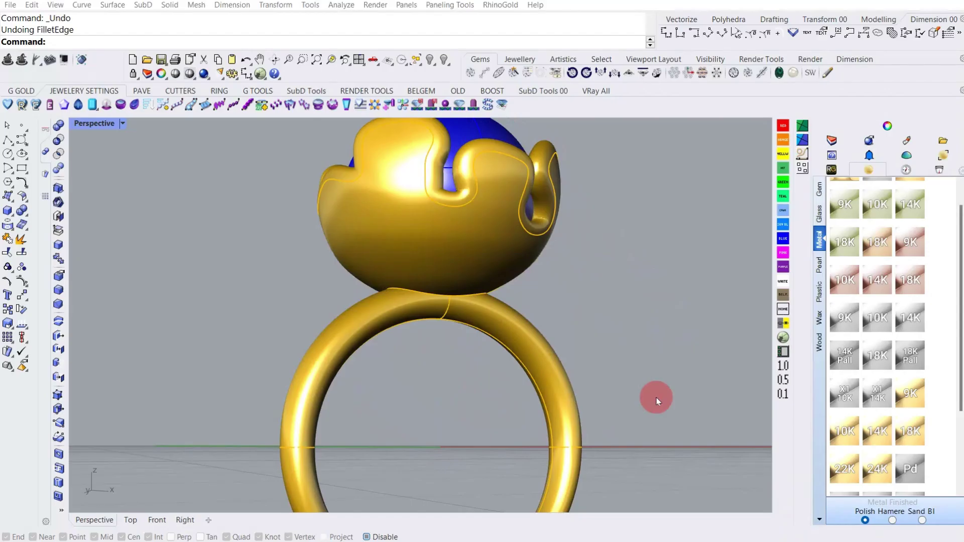
mouse_move(652, 399)
right_mouse_down()
mouse_move(372, 301)
mouse_move(393, 301)
mouse_move(458, 258)
mouse_move(437, 280)
mouse_move(416, 279)
right_mouse_up()
Undo the boolean union and ungroup the band and gallery head
key("ctrl+z")
left_click(453, 319)
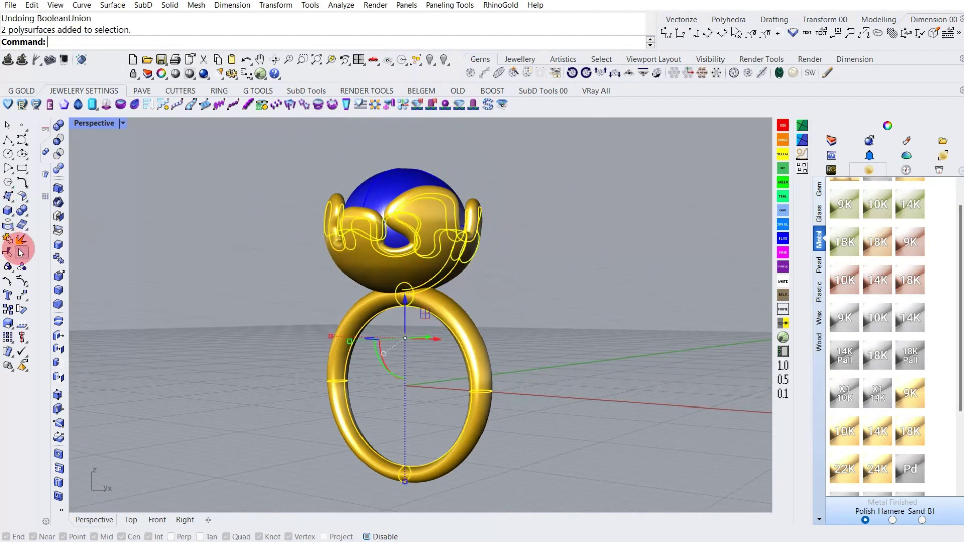
left_click(223, 274)
Select the gallery head and band and BooleanUnion them into one solid
left_click(353, 274)
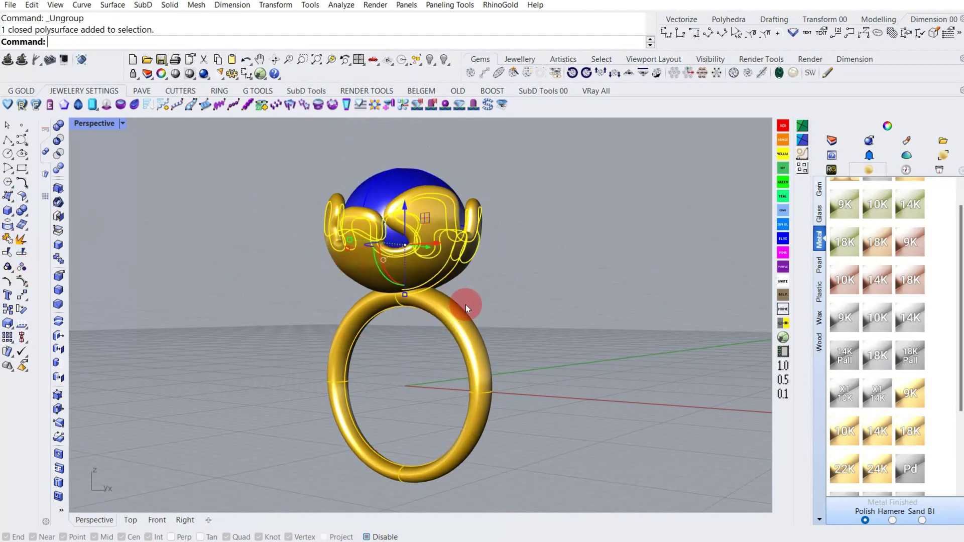
left_click(466, 310)
left_click(516, 297)
left_click(445, 254)
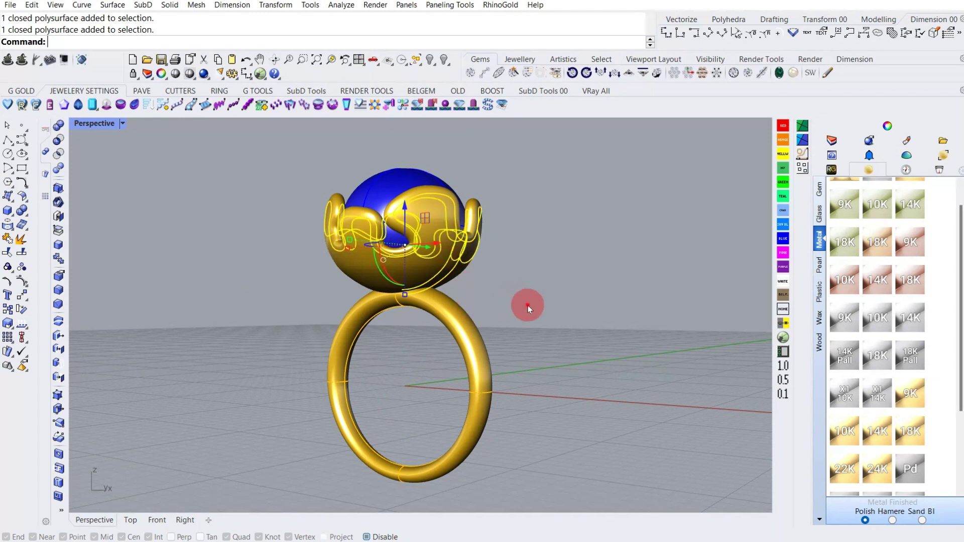
left_click(523, 302)
left_click(476, 327)
left_click(453, 300)
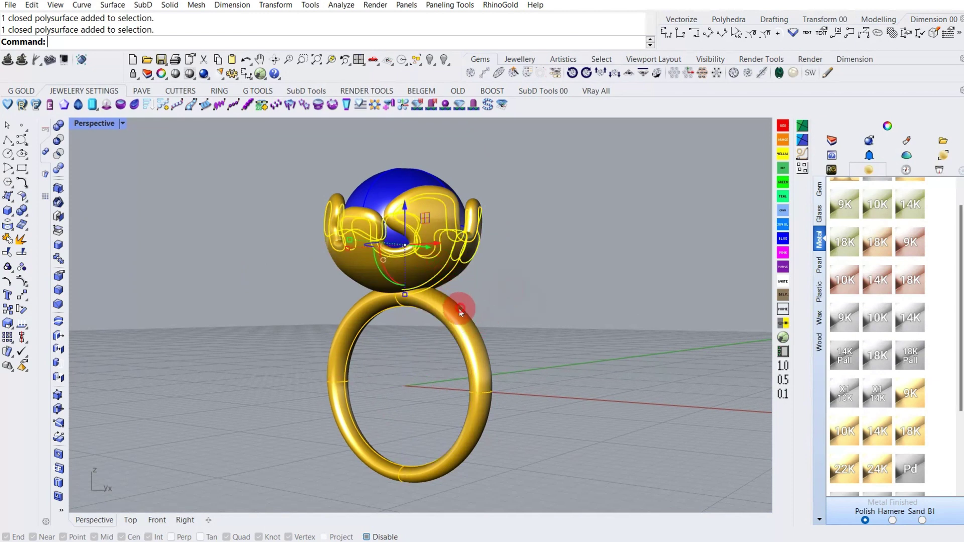
left_click(460, 311)
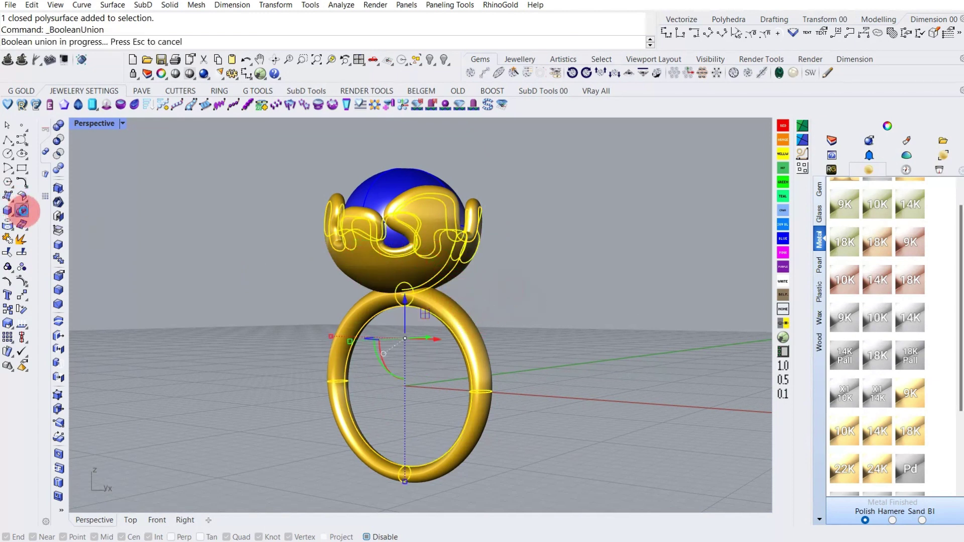
left_click(288, 250)
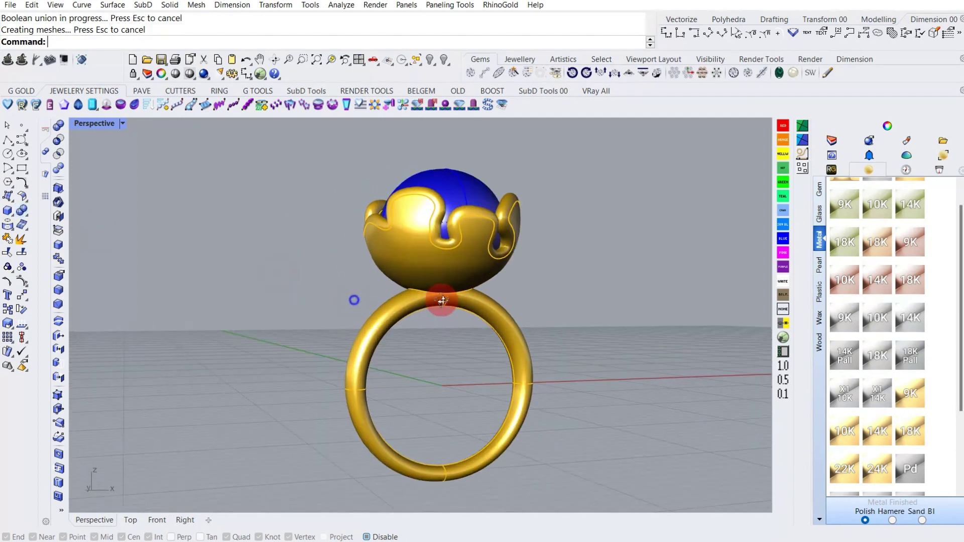
scroll(431, 288, "up", 3)
scroll(430, 288, "up", 2)
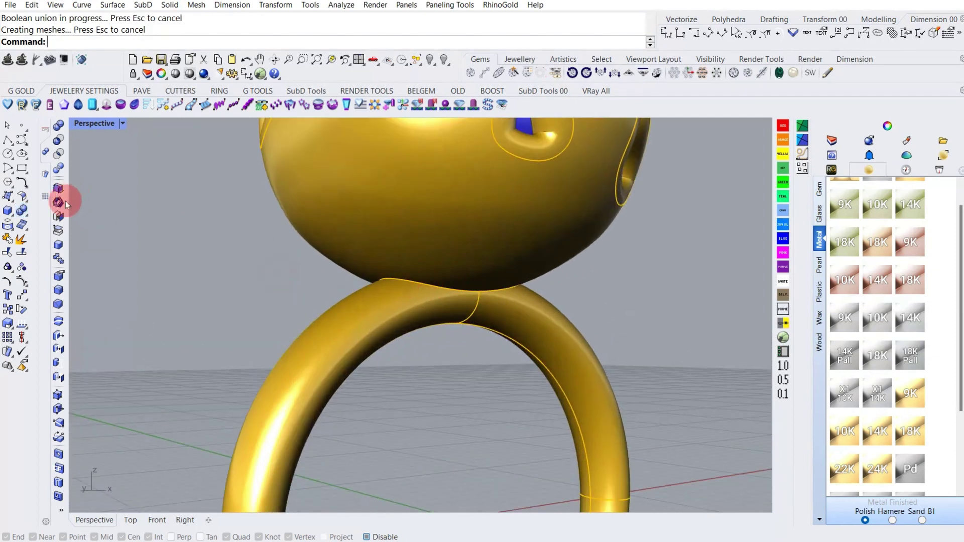
Fillet two head–band junction edges with a 0.5 radius
left_click(59, 290)
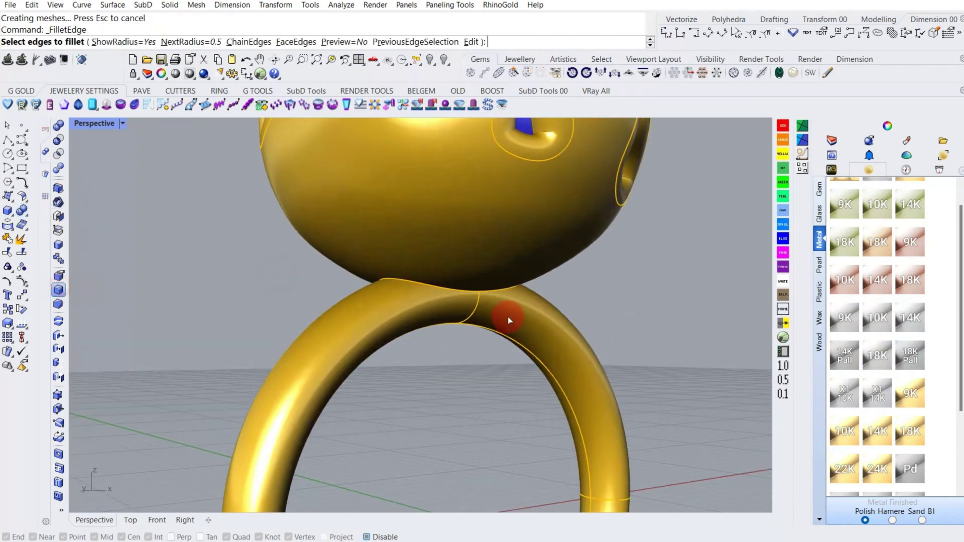
left_click(449, 292)
left_click(508, 286)
key("Return")
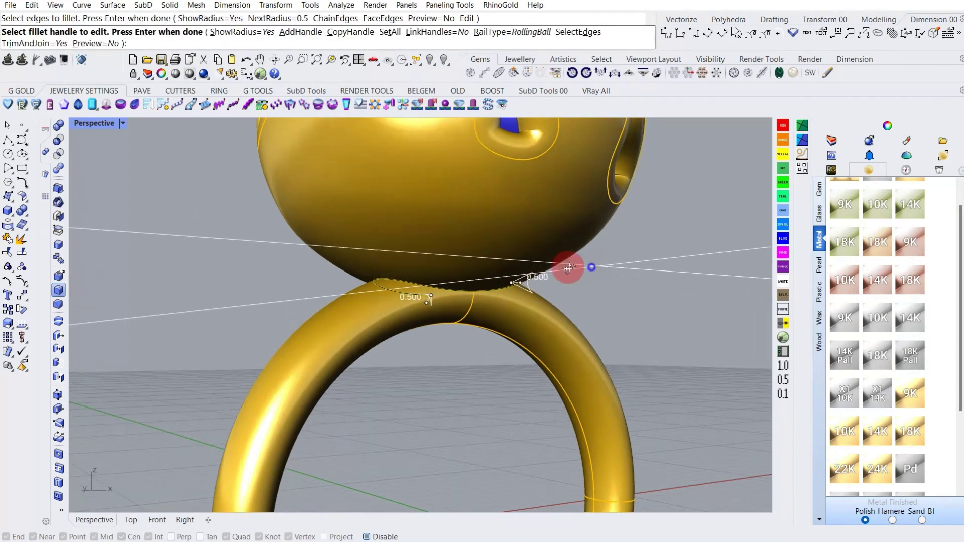
right_click_drag(569, 267, 398, 288)
key("Return")
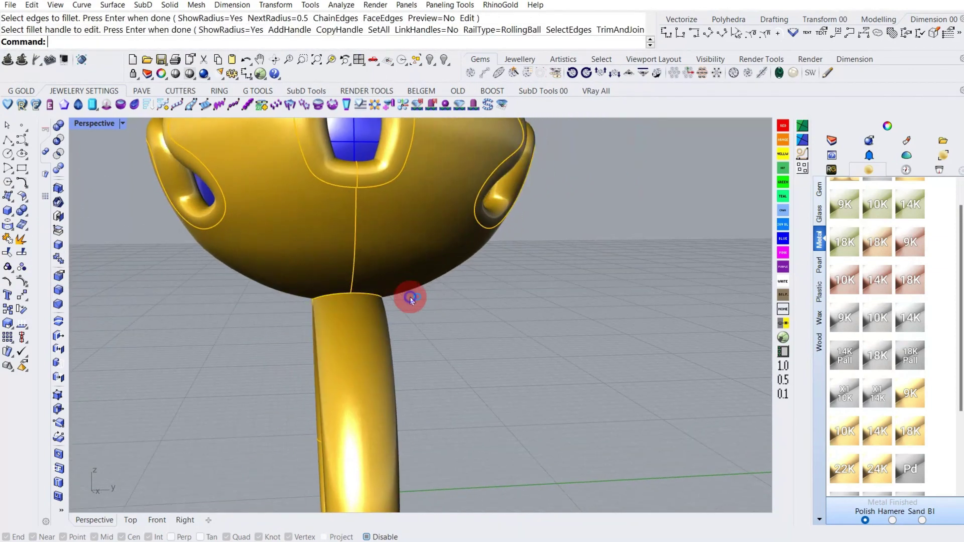
Repeat the 0.5 FilletEdge on another head–band junction edge
left_click(351, 297)
right_click_drag(344, 302, 512, 290)
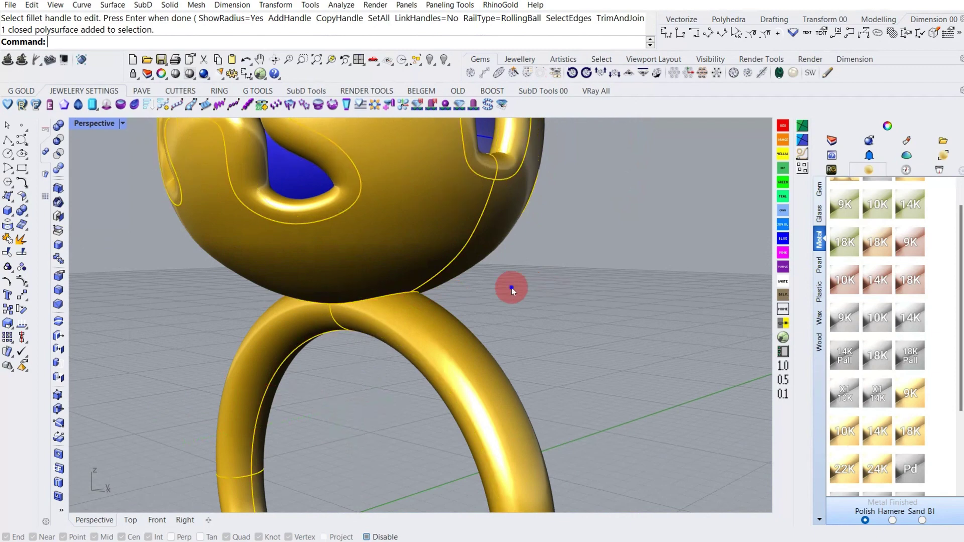
right_click(513, 290)
mouse_move(344, 290)
right_mouse_down()
mouse_move(484, 282)
mouse_move(469, 296)
right_mouse_up()
left_click(463, 297)
scroll(469, 286, "up", 3)
scroll(537, 280, "up", 3)
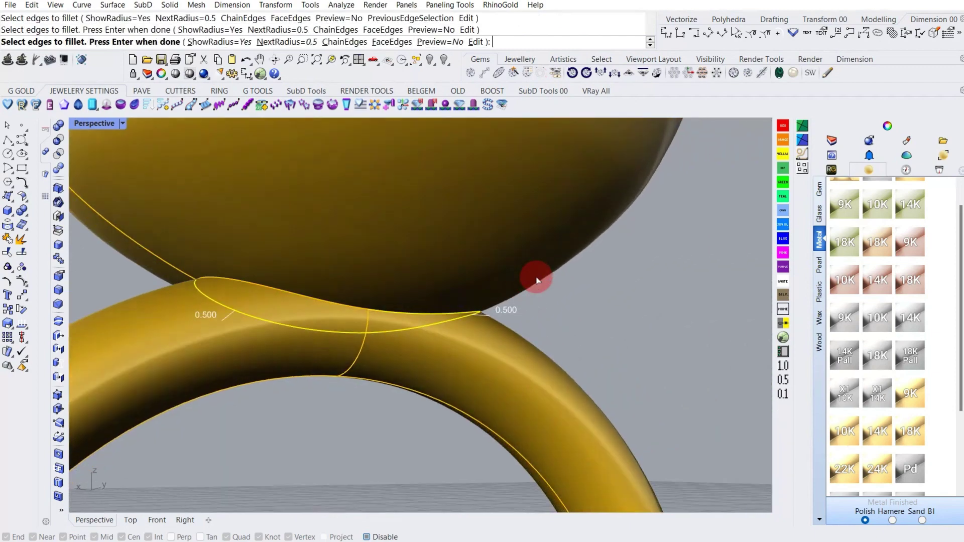
mouse_move(536, 280)
right_mouse_down()
mouse_move(335, 282)
mouse_move(382, 230)
mouse_move(504, 263)
mouse_move(400, 262)
right_mouse_up()
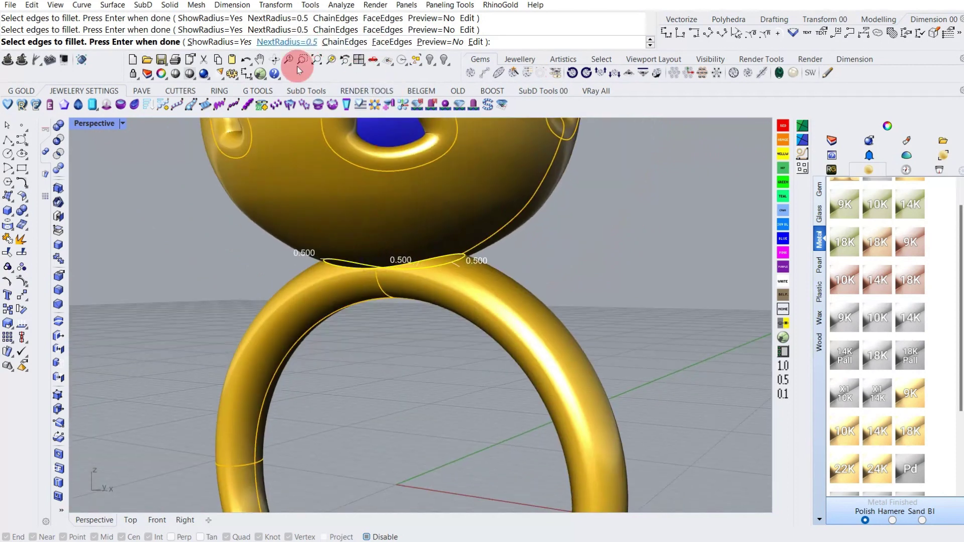
right_click(265, 253)
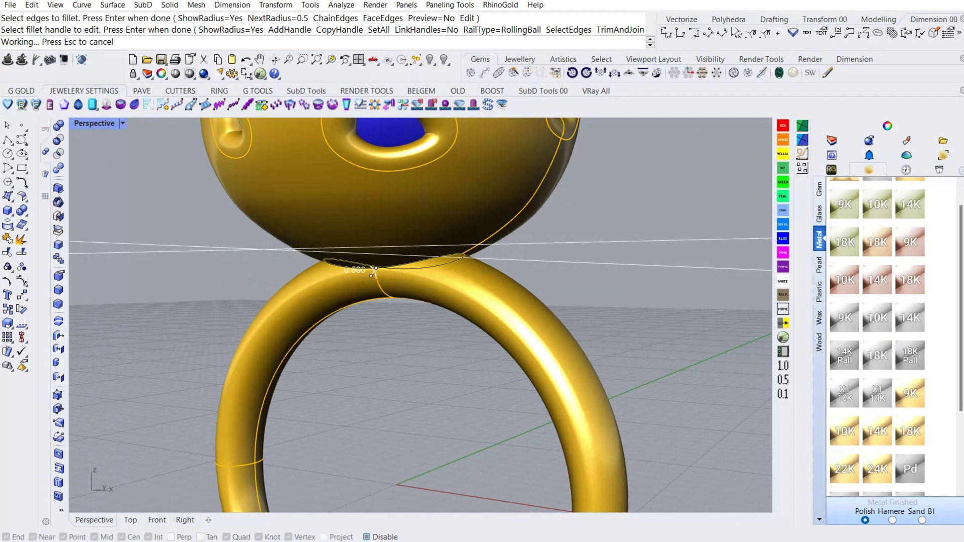
Select the filleted ring and run Check to confirm it is a valid polysurface
scroll(402, 308, "down", 3)
scroll(308, 280, "down", 3)
right_click_drag(344, 258, 437, 278)
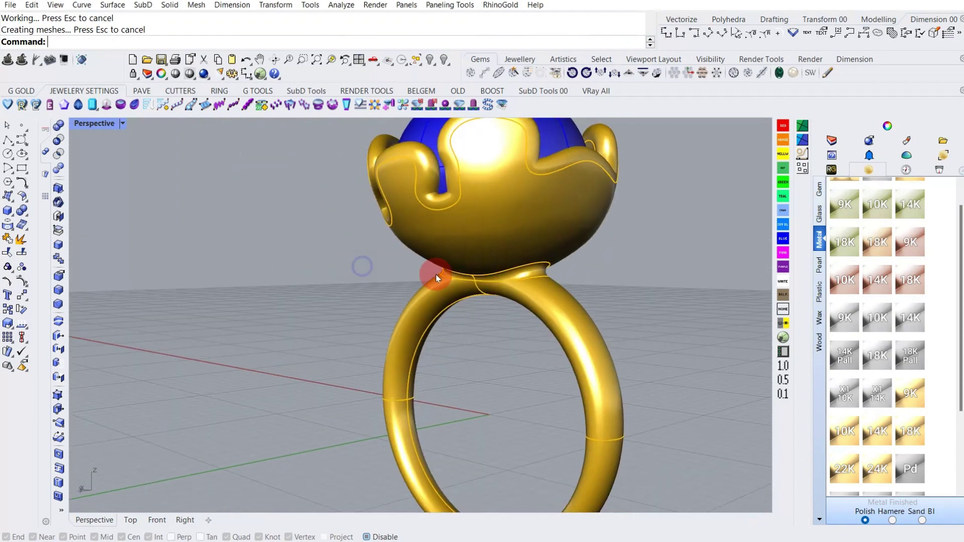
left_click(436, 277)
mouse_move(280, 242)
right_mouse_down()
mouse_move(335, 279)
mouse_move(332, 263)
right_mouse_up()
type("C")
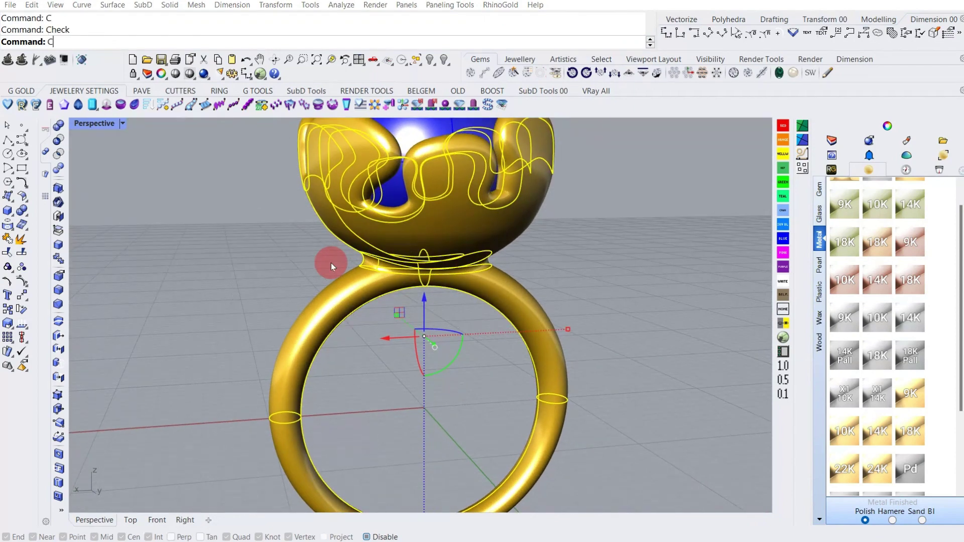
key("Return")
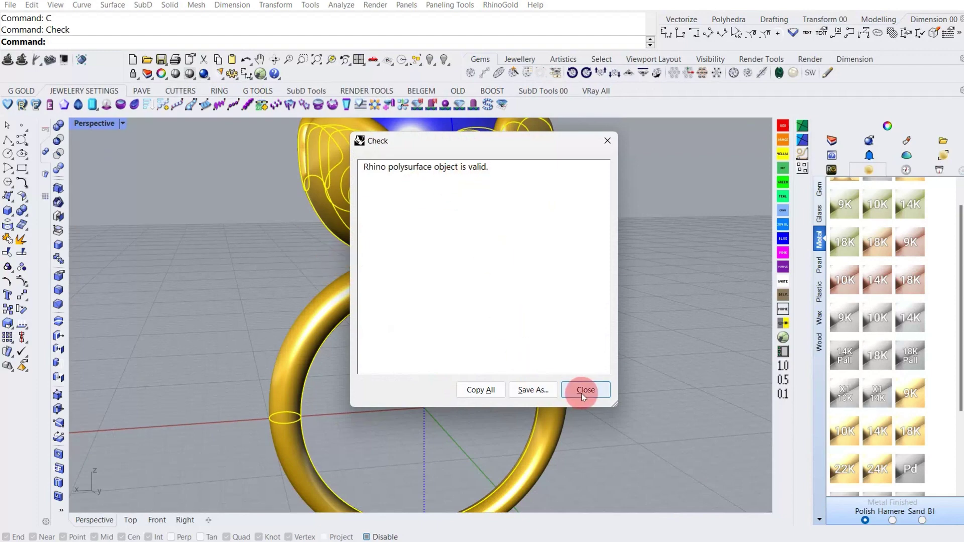
key("Return")
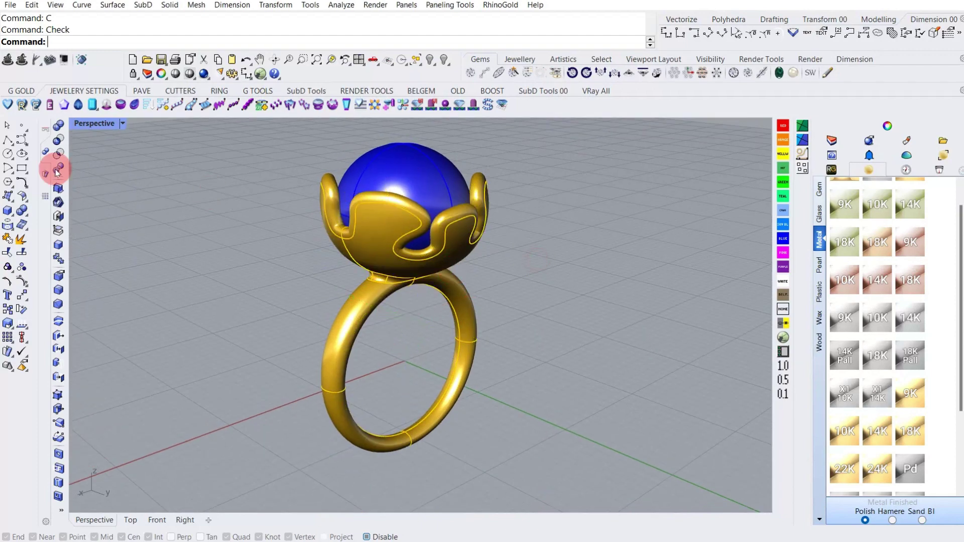
Switch the Perspective viewport to Rendered display and orbit around the gold ring
left_click(123, 125)
left_click(169, 61)
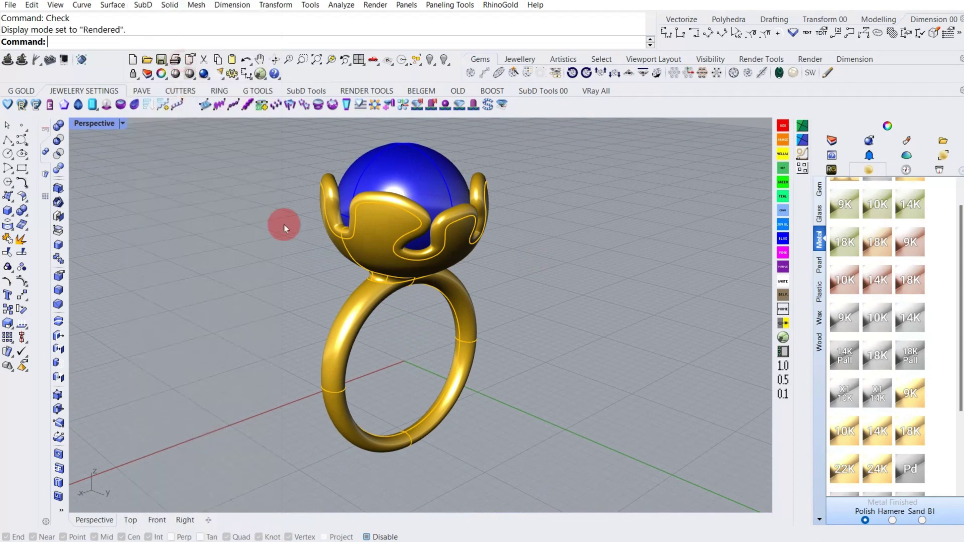
scroll(392, 280, "up", 5)
scroll(401, 249, "up", 2)
scroll(453, 223, "up", 2)
mouse_move(453, 223)
right_mouse_down()
mouse_move(357, 209)
mouse_move(396, 236)
mouse_move(333, 224)
mouse_move(341, 237)
mouse_move(383, 221)
mouse_move(450, 262)
mouse_move(556, 286)
mouse_move(479, 253)
mouse_move(257, 269)
right_mouse_up()
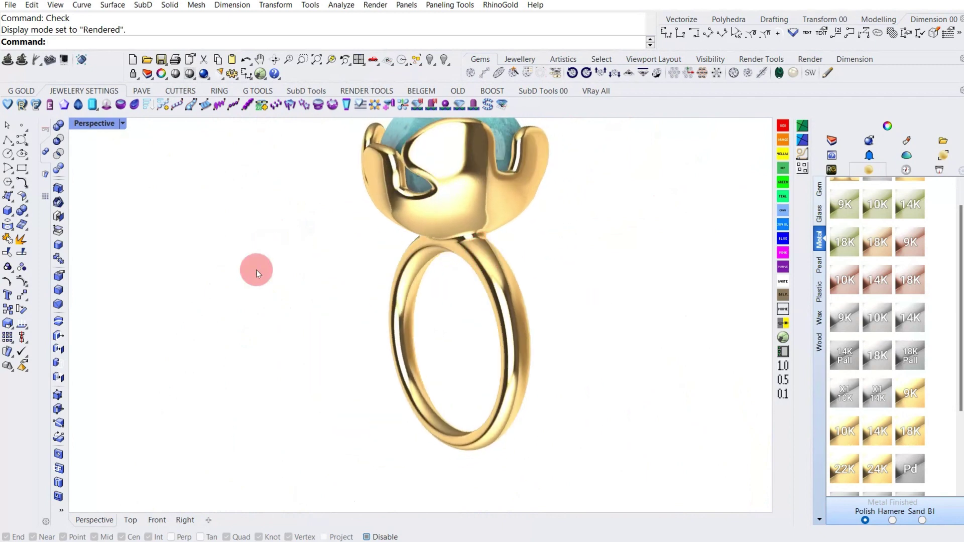
Zoom in and maximize the rendered viewport to fill the whole screen
scroll(420, 261, "down", 3)
scroll(383, 258, "up", 4)
scroll(391, 260, "up", 3)
scroll(390, 263, "down", 3)
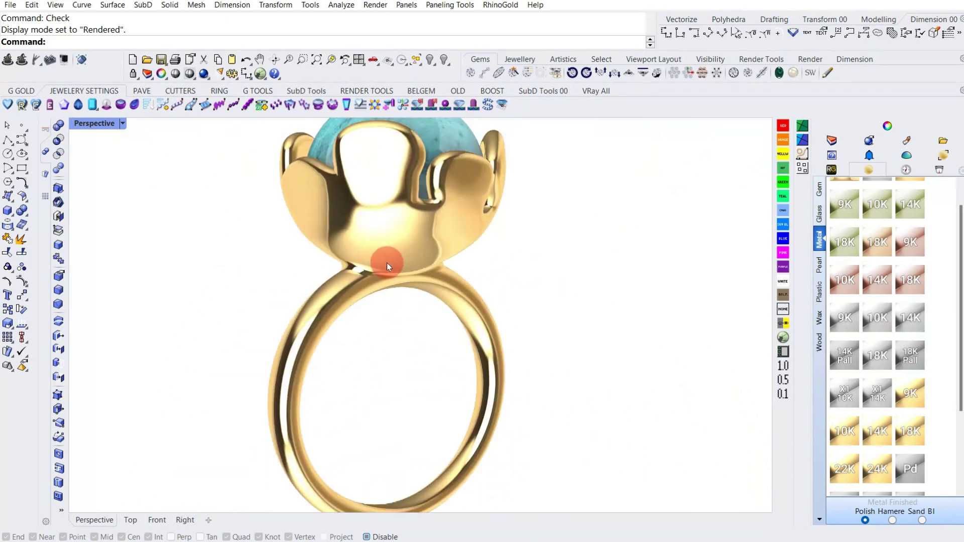
type("f")
key("Return")
scroll(383, 257, "down", 2)
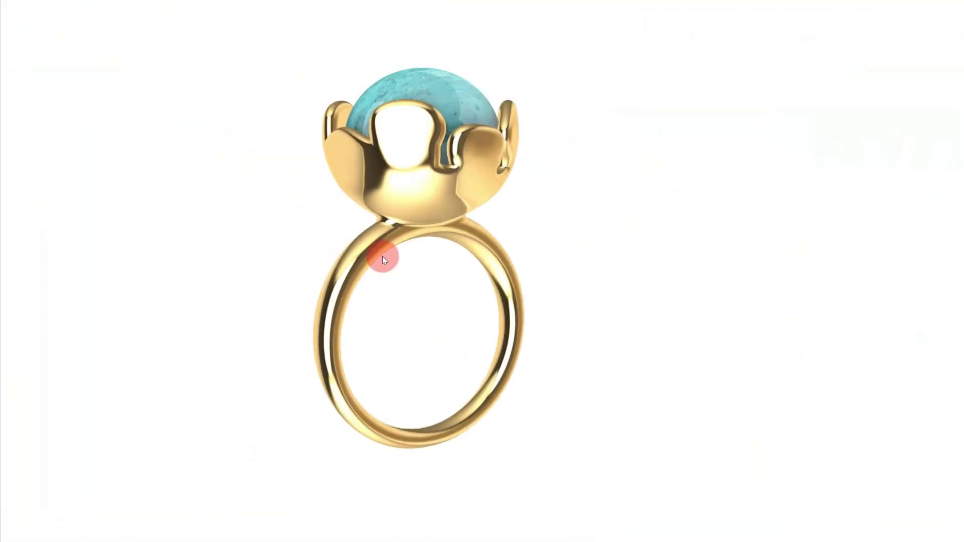
left_click(59, 3)
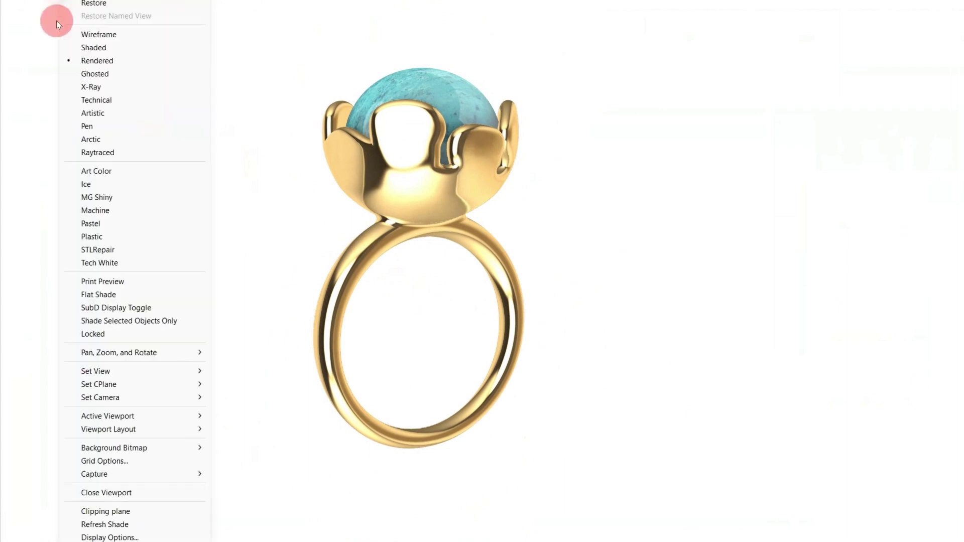
Try the shiny Machine display style, orbiting to look at the blue stone
left_click(104, 206)
mouse_move(435, 213)
right_mouse_down()
mouse_move(319, 209)
mouse_move(287, 198)
mouse_move(632, 209)
mouse_move(625, 189)
mouse_move(487, 183)
mouse_move(532, 200)
mouse_move(373, 209)
mouse_move(499, 215)
mouse_move(459, 264)
mouse_move(670, 201)
mouse_move(501, 248)
right_mouse_up()
scroll(632, 209, "up", 3)
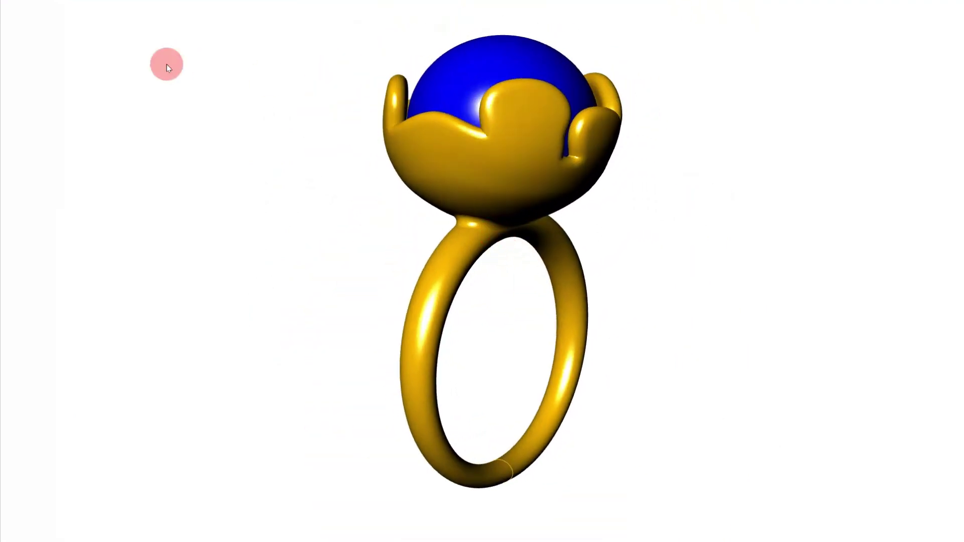
mouse_move(579, 195)
right_mouse_down()
mouse_move(497, 254)
mouse_move(618, 256)
mouse_move(497, 144)
mouse_move(566, 147)
right_mouse_up()
scroll(597, 117, "up", 3)
mouse_move(598, 117)
right_mouse_down()
mouse_move(467, 163)
mouse_move(637, 157)
mouse_move(480, 186)
right_mouse_up()
scroll(497, 151, "down", 3)
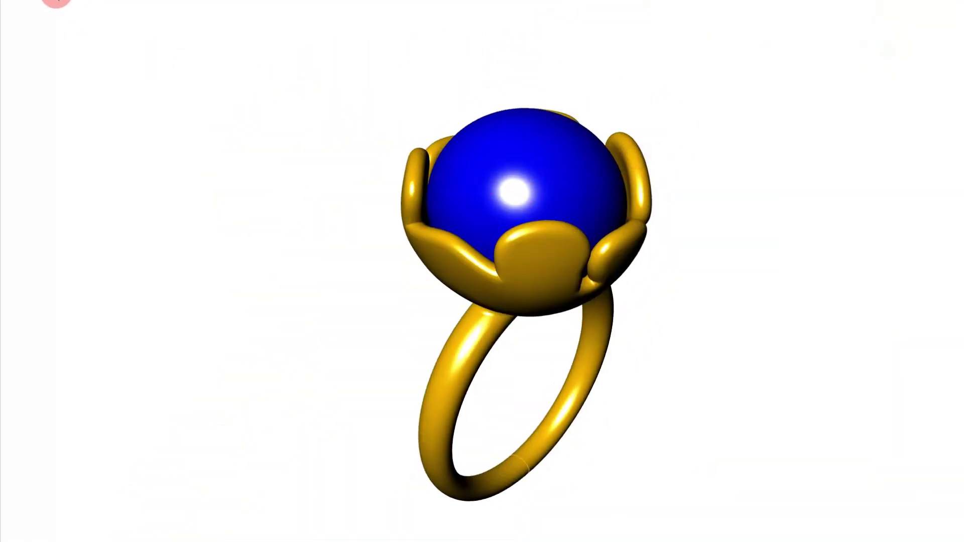
Compare the ring in the Pastel and then the Plastic display styles
left_click(57, 2)
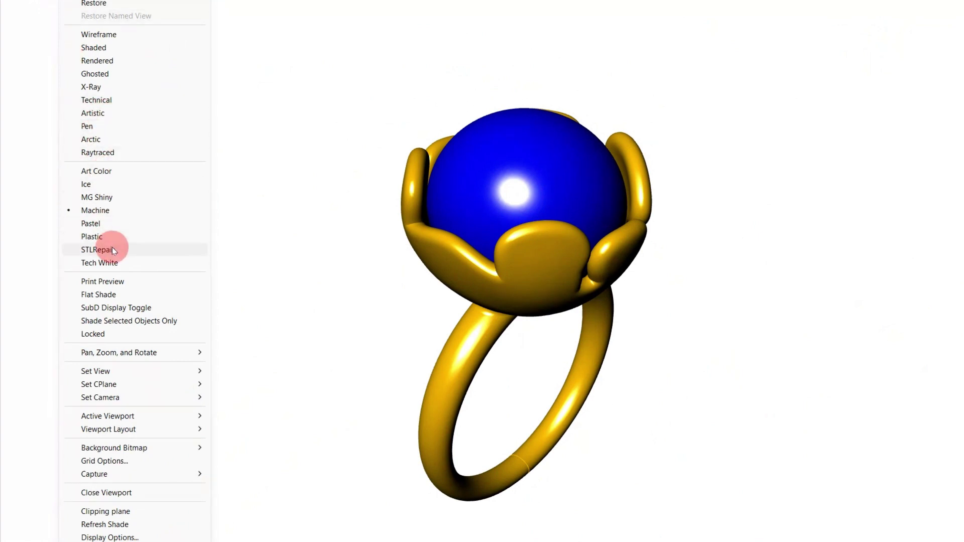
left_click(108, 224)
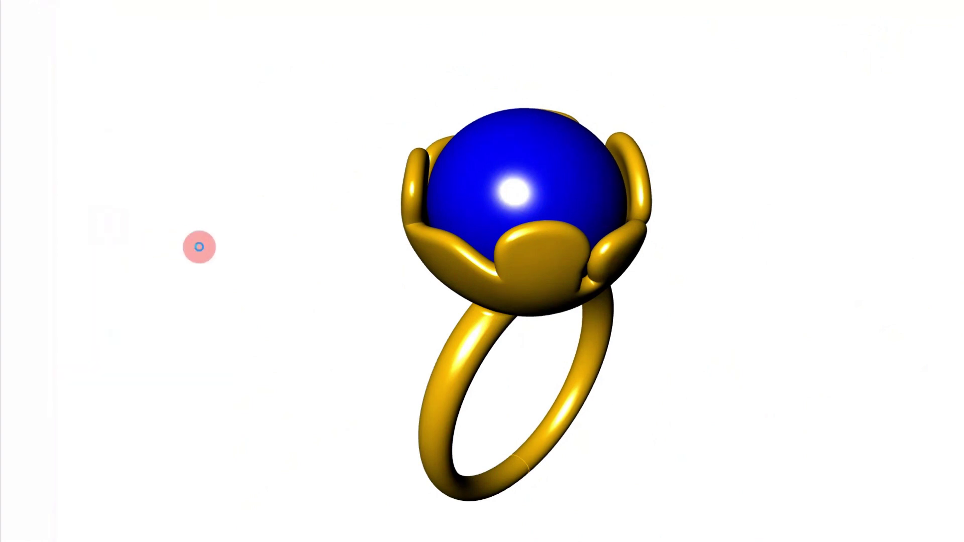
mouse_move(199, 246)
right_mouse_down()
mouse_move(301, 190)
mouse_move(553, 202)
mouse_move(354, 233)
mouse_move(427, 252)
right_mouse_up()
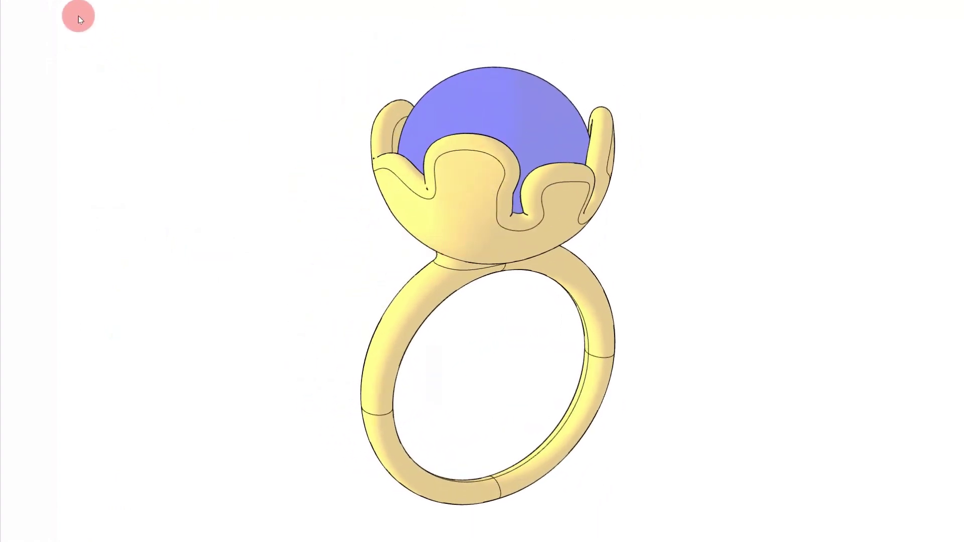
right_click(55, 2)
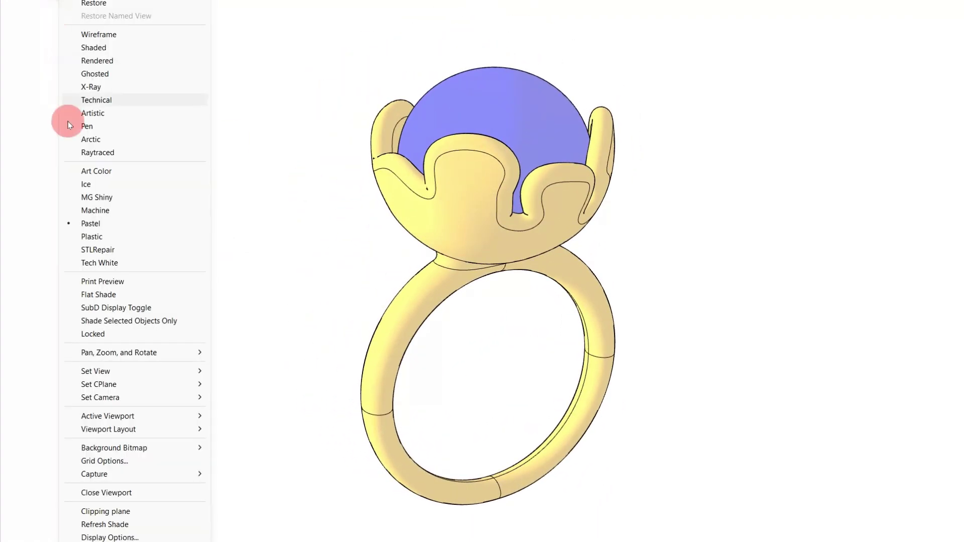
left_click(110, 221)
right_click(57, 4)
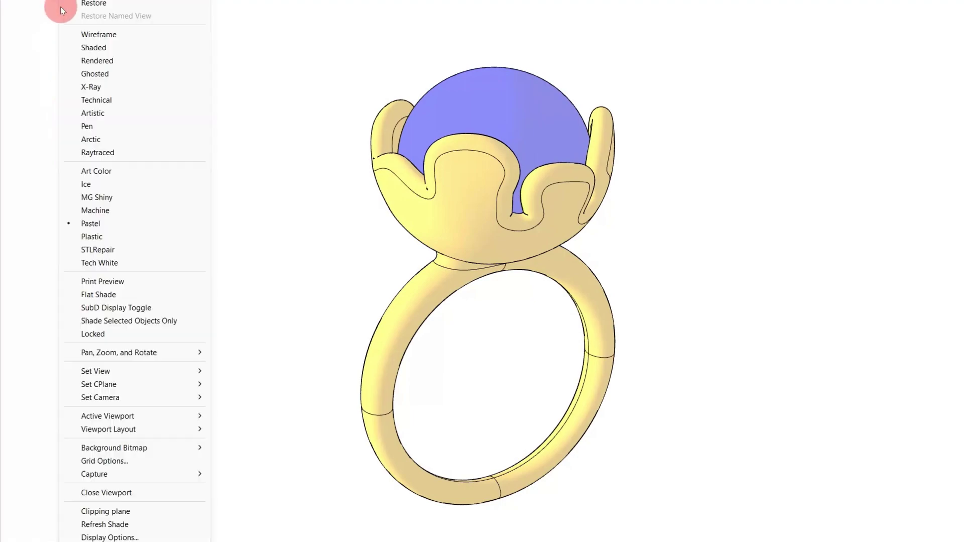
left_click(109, 239)
mouse_move(138, 236)
right_mouse_down()
mouse_move(624, 226)
mouse_move(658, 202)
mouse_move(420, 168)
mouse_move(490, 237)
right_mouse_up()
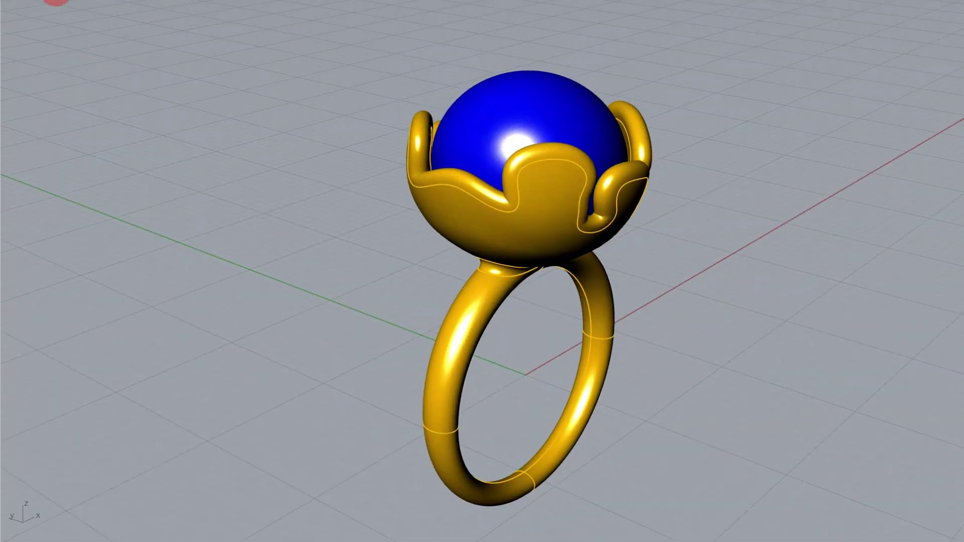
Switch to the MG Shiny display style and orbit to a front three-quarter view
right_click(58, 3)
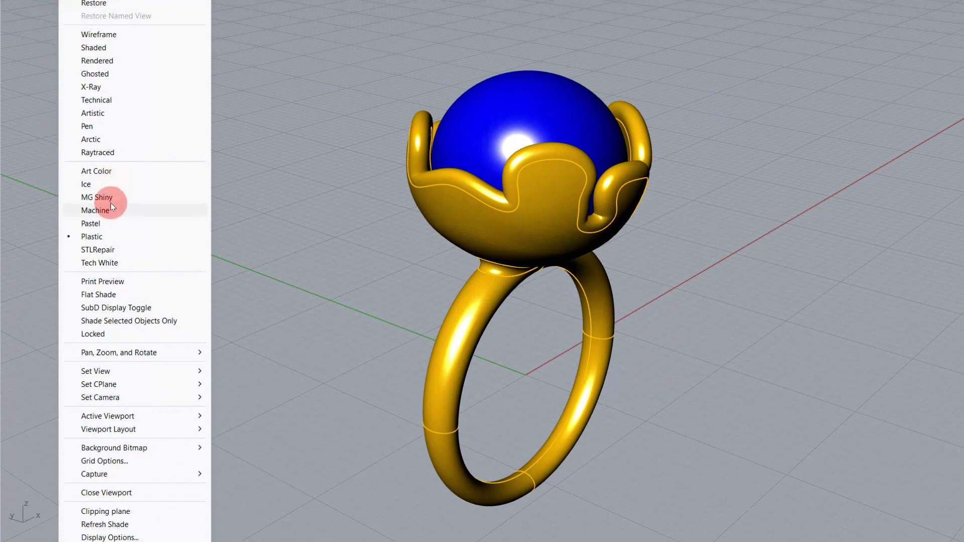
left_click(108, 196)
right_click_drag(460, 177, 537, 145)
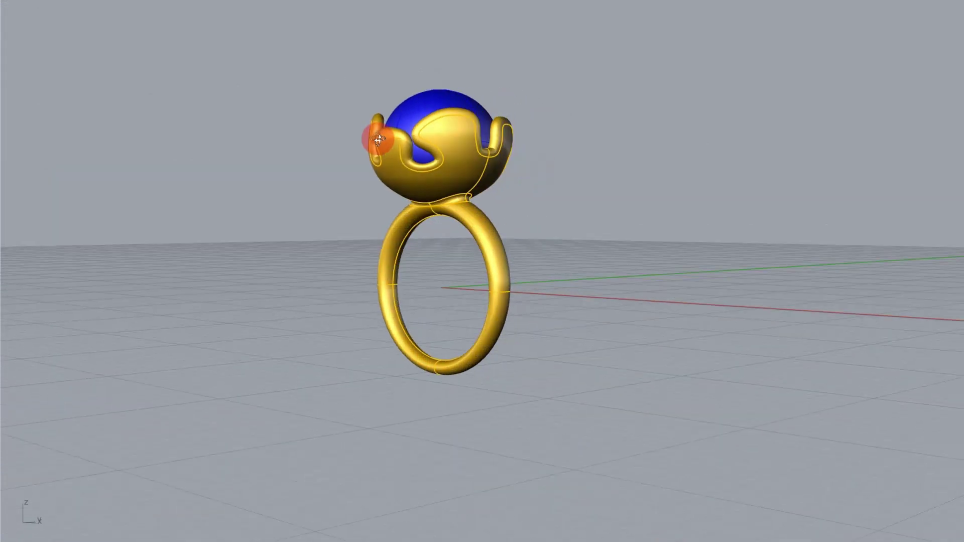
scroll(537, 145, "up", 3)
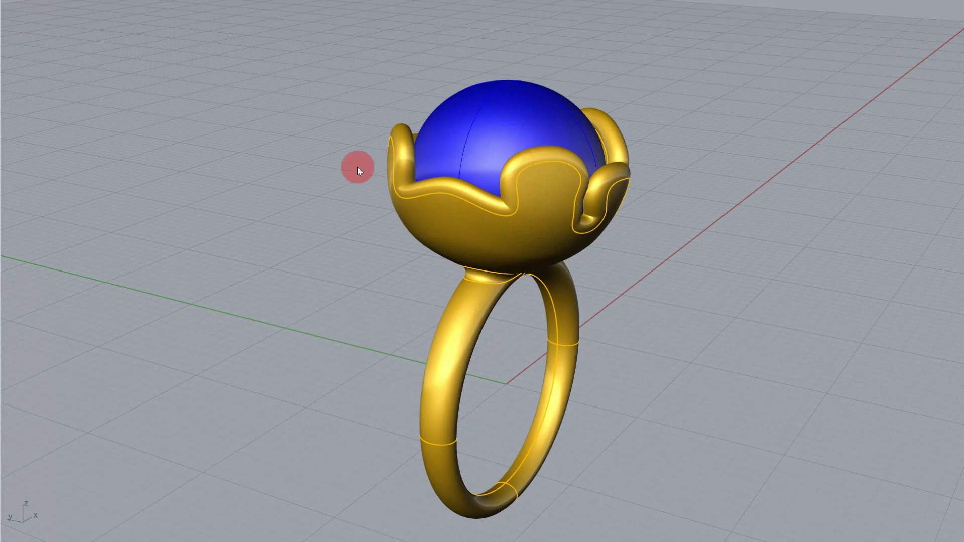
mouse_move(357, 166)
right_mouse_down()
mouse_move(534, 189)
mouse_move(571, 136)
mouse_move(586, 157)
mouse_move(496, 155)
mouse_move(474, 146)
right_mouse_up()
Return the viewport to Rendered display with an upright front view
left_click(52, 2)
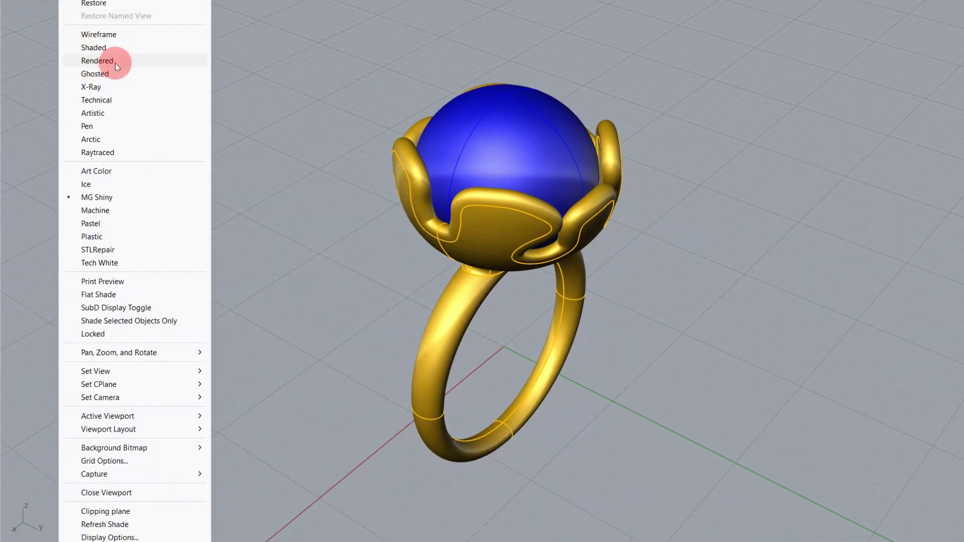
left_click(116, 61)
right_click_drag(370, 136, 323, 159)
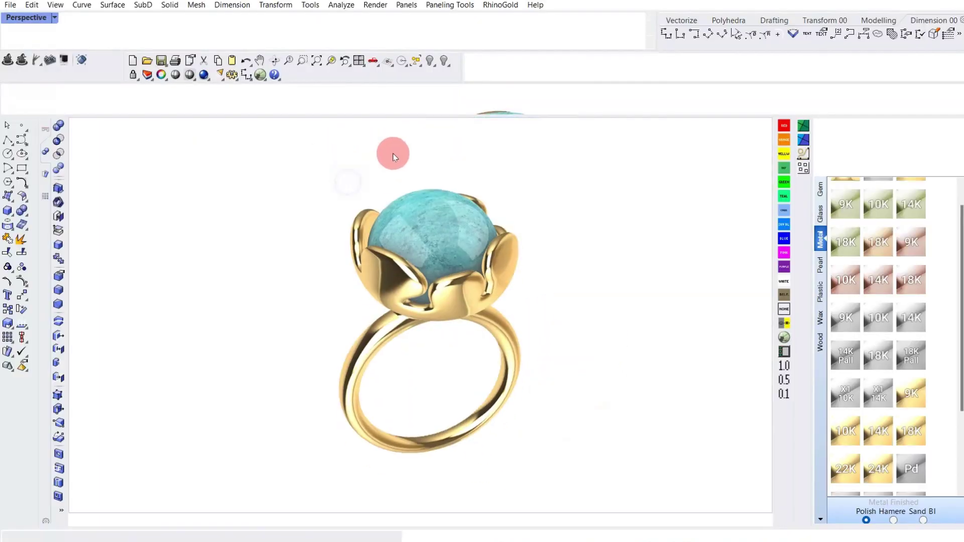
Apply the 24K gold metal material to the ring
mouse_move(393, 153)
right_mouse_down()
mouse_move(497, 381)
mouse_move(394, 251)
mouse_move(490, 351)
right_mouse_up()
left_click(844, 444)
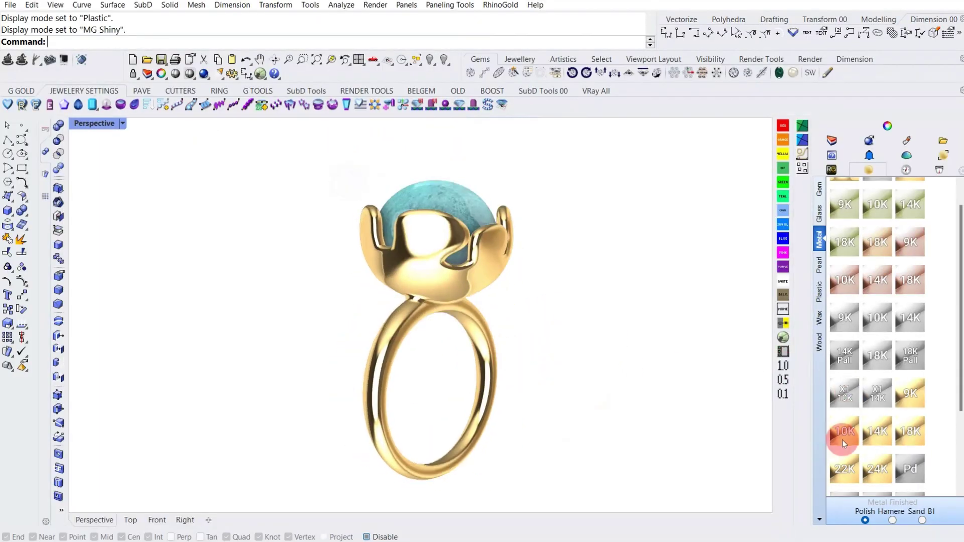
left_click_drag(756, 409, 474, 312)
mouse_move(474, 312)
right_mouse_down()
mouse_move(521, 347)
mouse_move(458, 232)
mouse_move(504, 247)
right_mouse_up()
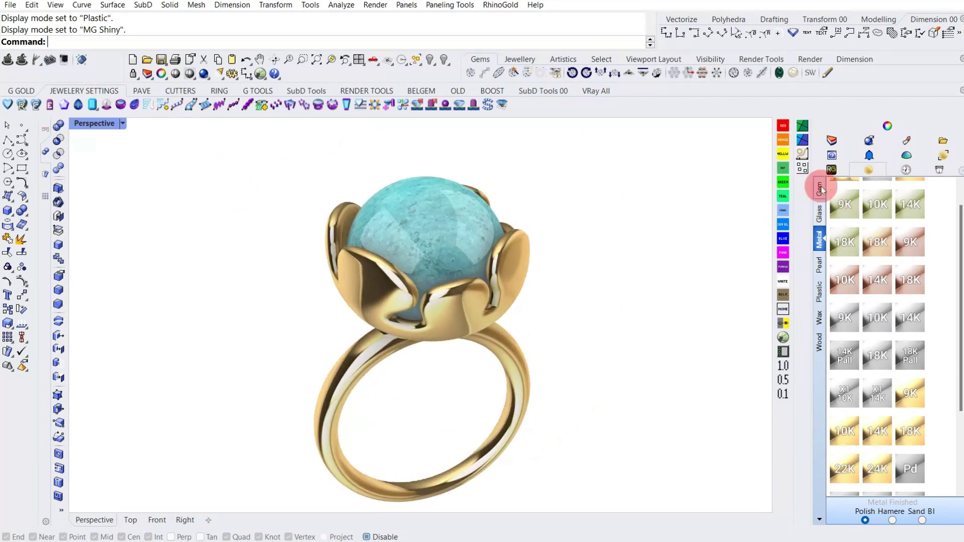
Apply the Akoya pearl material to the stone and view the pearl front-on
left_click(819, 264)
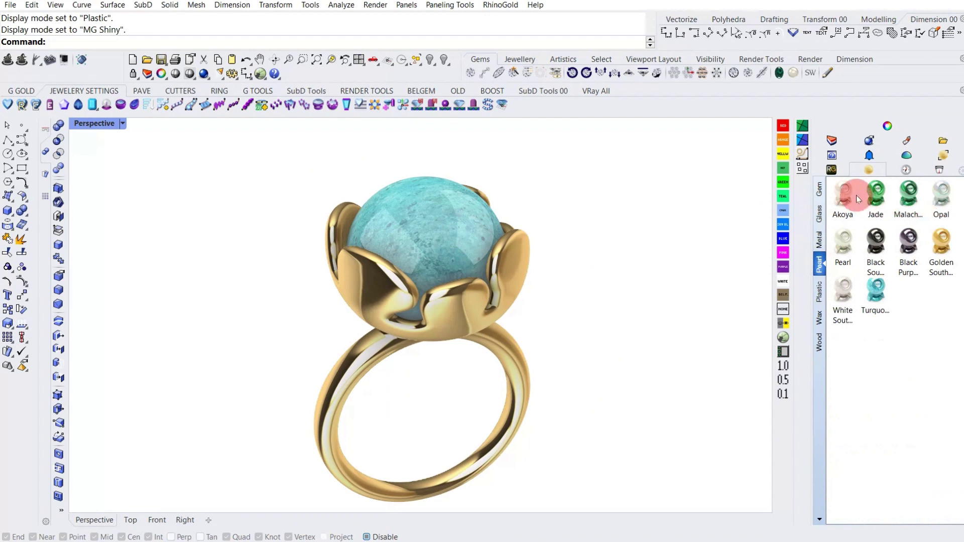
left_click_drag(718, 179, 447, 209)
mouse_move(376, 263)
right_mouse_down()
mouse_move(354, 213)
mouse_move(377, 308)
mouse_move(529, 260)
mouse_move(538, 281)
mouse_move(510, 293)
mouse_move(621, 283)
right_mouse_up()
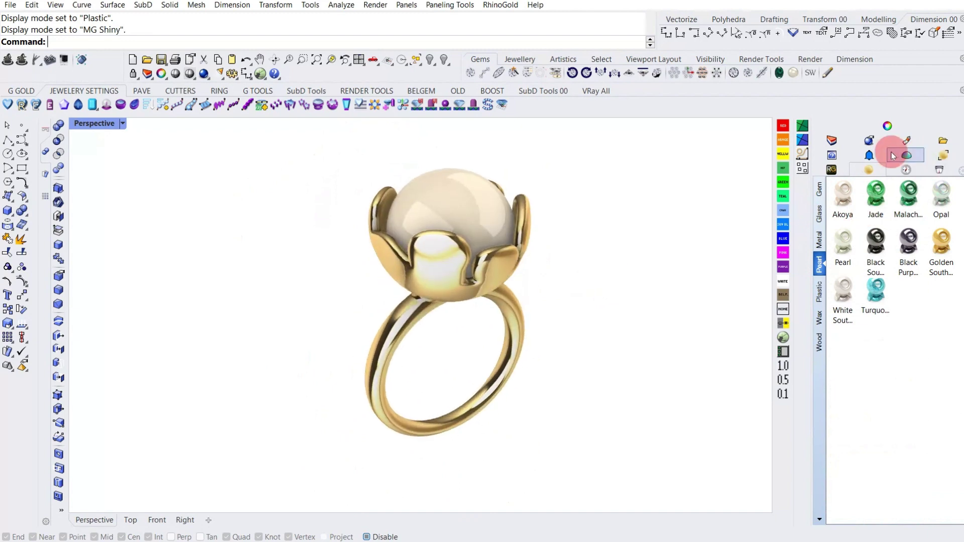
left_click(896, 178)
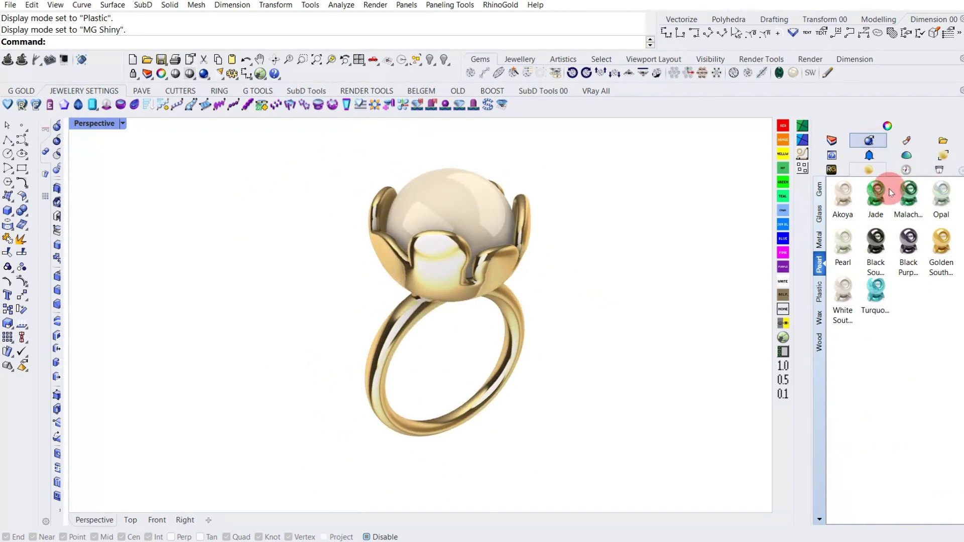
Set the render backdrop to solid dark grey (R77 G75 B75) and orbit to check it
left_click(807, 140)
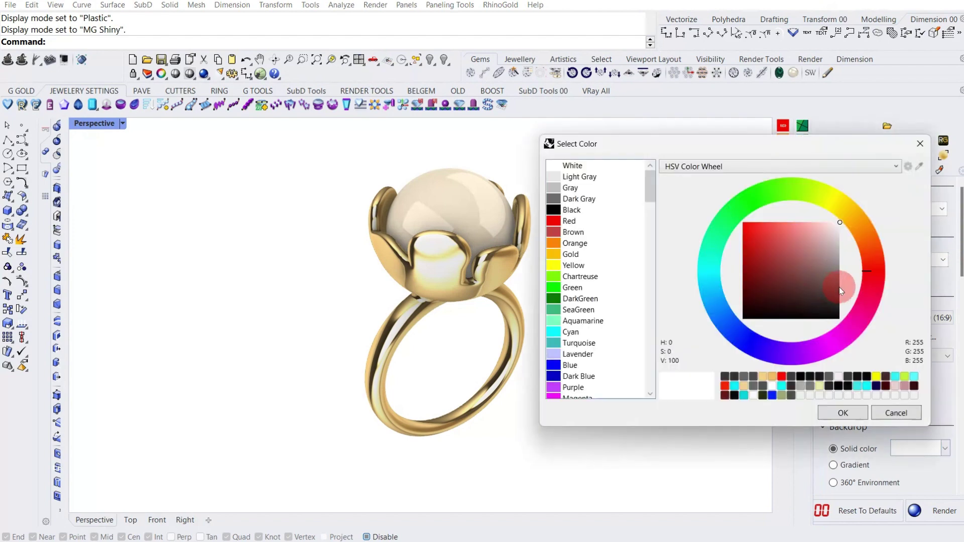
left_click_drag(836, 295, 836, 290)
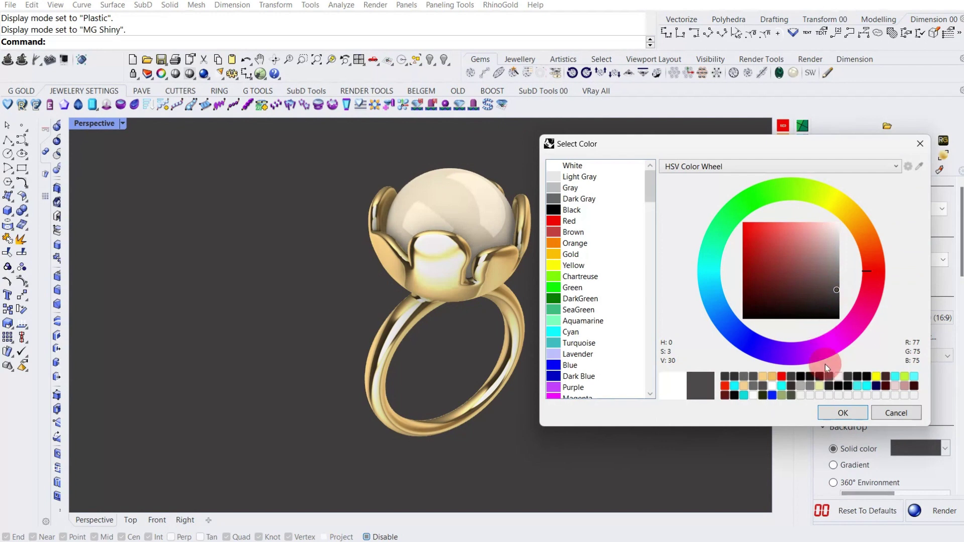
left_click(828, 414)
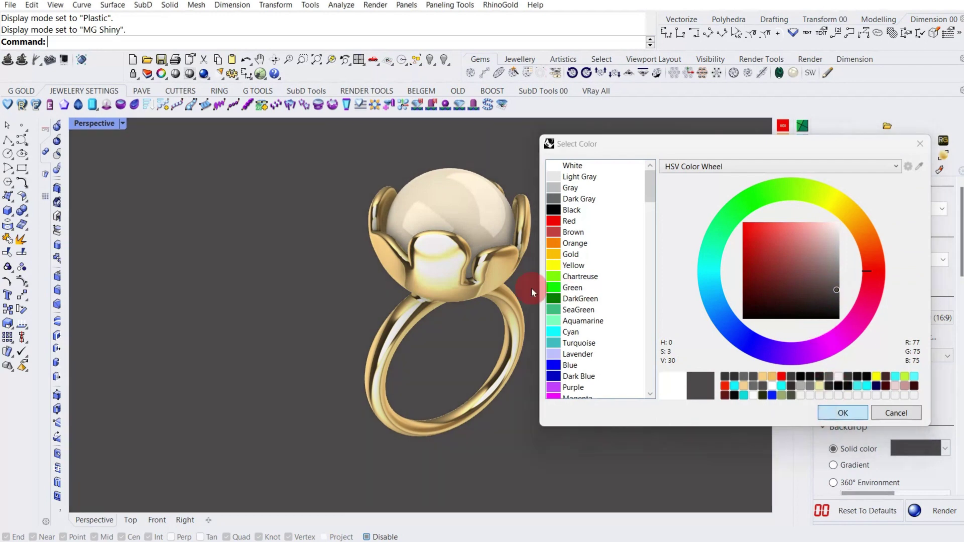
left_click(444, 327)
mouse_move(411, 254)
right_mouse_down()
mouse_move(507, 319)
mouse_move(388, 338)
mouse_move(533, 394)
mouse_move(544, 180)
mouse_move(542, 235)
right_mouse_up()
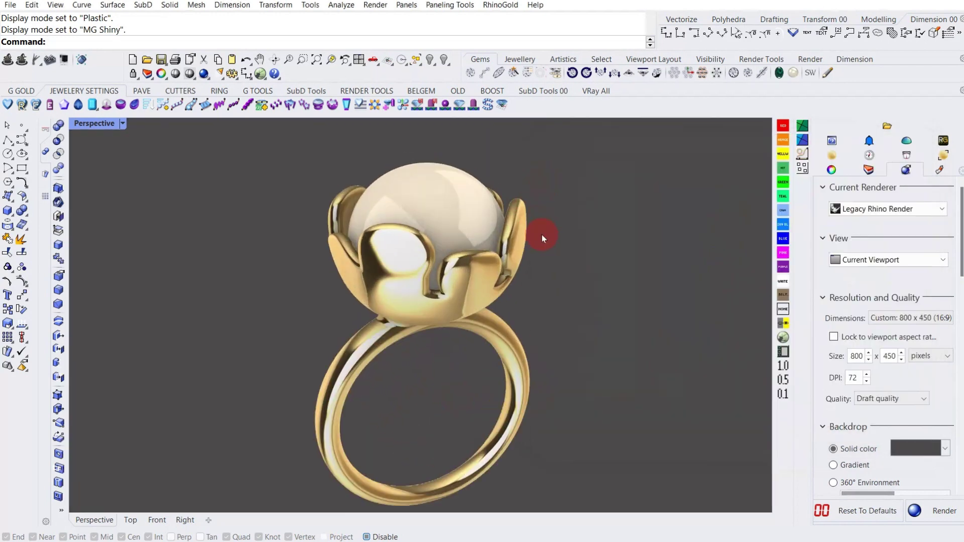
mouse_move(523, 289)
right_mouse_down()
mouse_move(524, 281)
mouse_move(539, 296)
right_mouse_up()
Try the Golden South Sea and Malachite pearl materials on the pearl
left_click(832, 156)
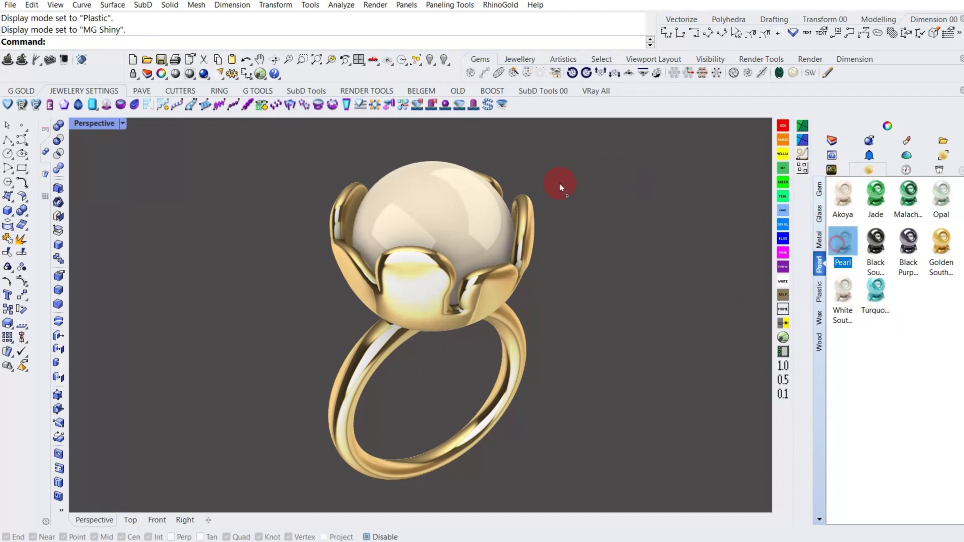
mouse_move(502, 319)
right_mouse_down()
mouse_move(523, 301)
mouse_move(721, 297)
right_mouse_up()
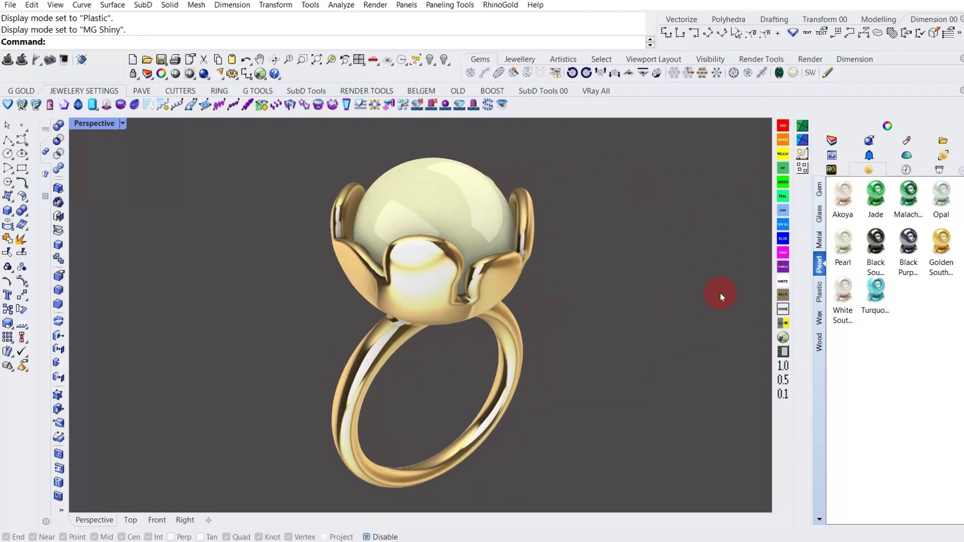
left_click_drag(590, 206, 481, 212)
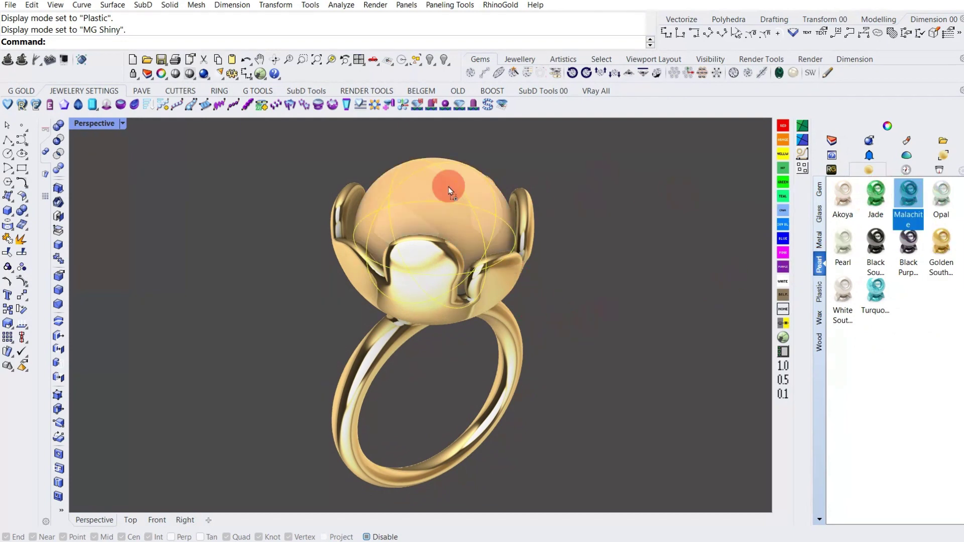
left_click_drag(909, 197, 447, 182)
mouse_move(345, 275)
right_mouse_down()
mouse_move(517, 301)
mouse_move(425, 206)
mouse_move(352, 276)
right_mouse_up()
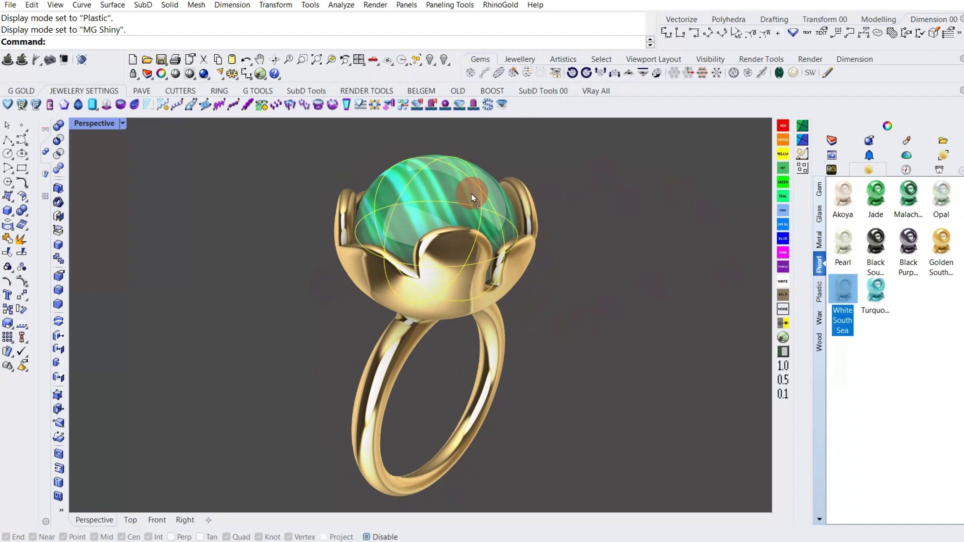
Apply the White South Sea pearl material, then return to the four-view layout
left_click_drag(623, 205, 422, 209)
mouse_move(421, 208)
right_mouse_down()
mouse_move(491, 301)
mouse_move(586, 302)
mouse_move(544, 327)
mouse_move(566, 322)
mouse_move(565, 310)
right_mouse_up()
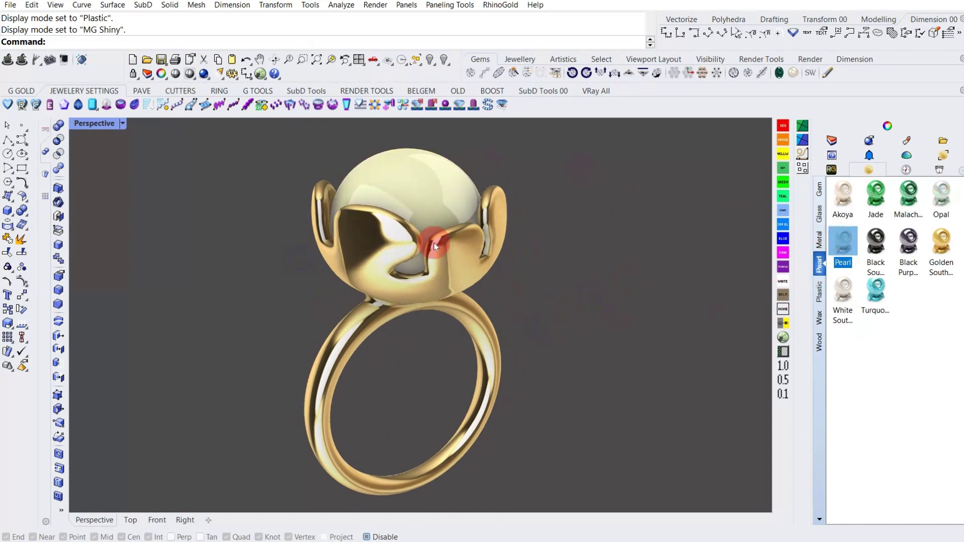
mouse_move(434, 243)
right_mouse_down()
mouse_move(562, 314)
mouse_move(691, 271)
right_mouse_up()
left_click(846, 297)
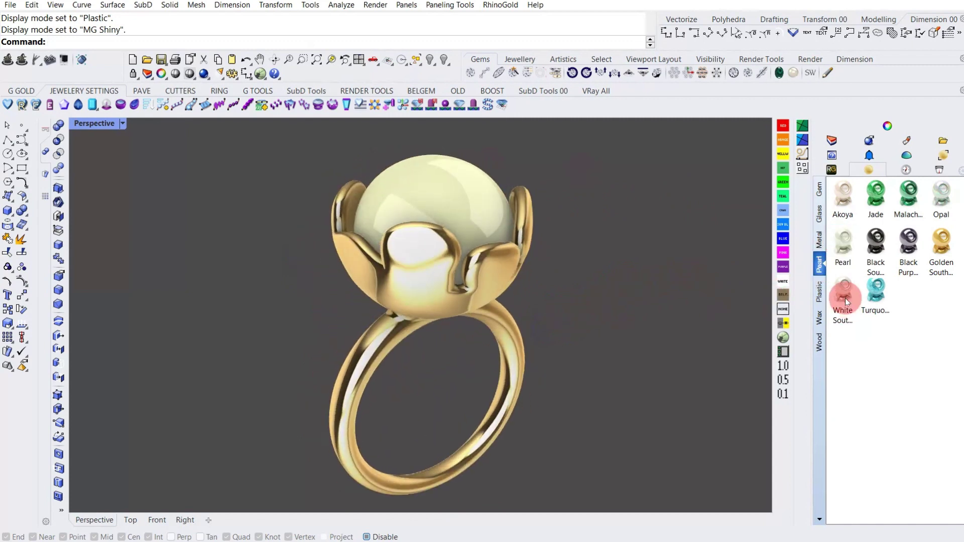
left_click_drag(433, 193, 432, 196)
mouse_move(432, 196)
right_mouse_down()
mouse_move(269, 230)
mouse_move(554, 314)
mouse_move(519, 231)
mouse_move(580, 219)
mouse_move(544, 214)
mouse_move(516, 258)
right_mouse_up()
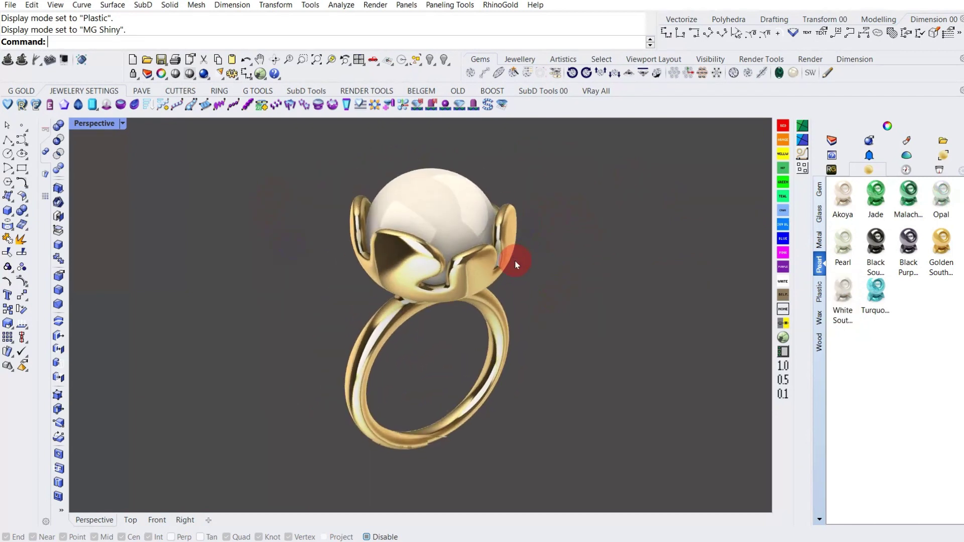
scroll(542, 215, "up", 3)
mouse_move(559, 287)
right_mouse_down()
mouse_move(543, 237)
mouse_move(442, 198)
mouse_move(499, 291)
mouse_move(441, 217)
mouse_move(402, 333)
mouse_move(668, 291)
mouse_move(450, 350)
mouse_move(473, 372)
mouse_move(500, 366)
right_mouse_up()
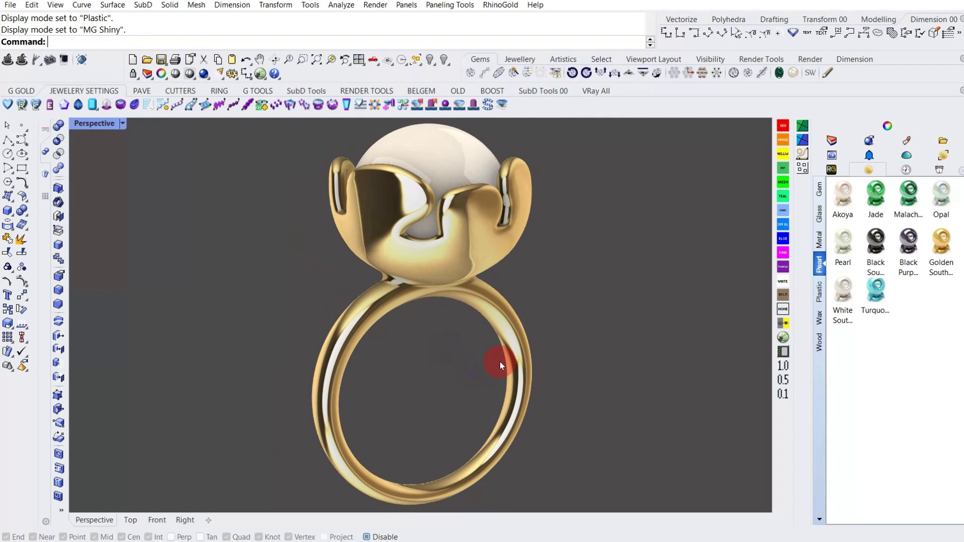
double_click(78, 130)
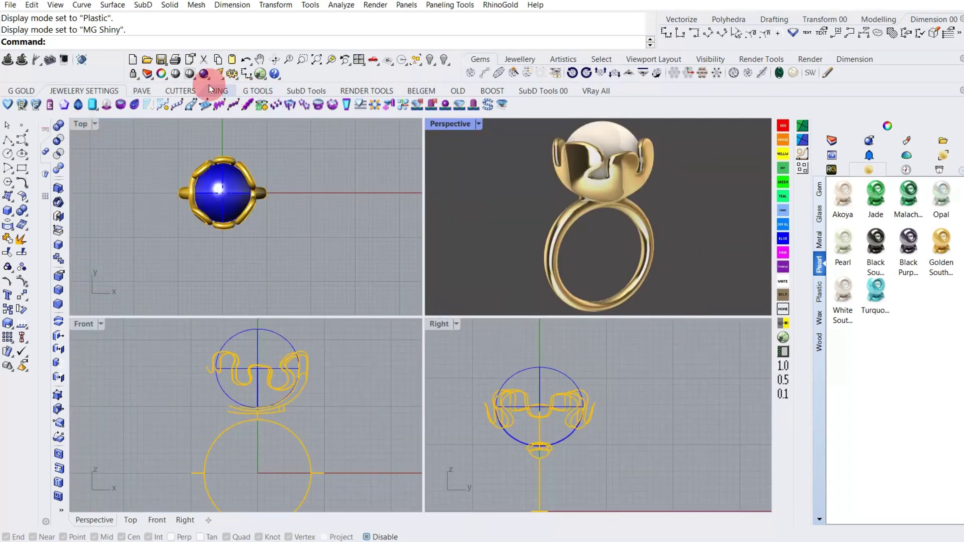
Place point lights inside the band and above the pearl in the Front view
left_click(233, 93)
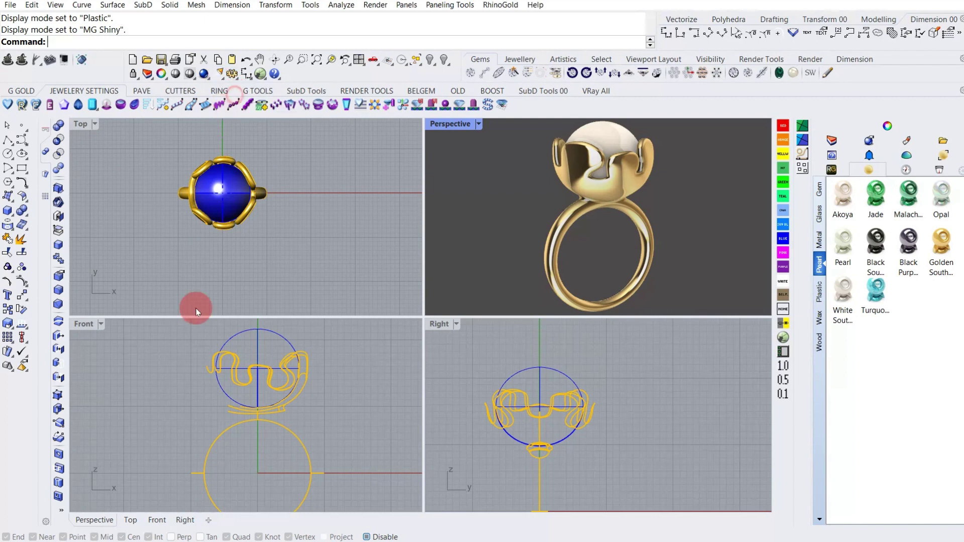
scroll(270, 399, "down", 2)
left_click(227, 486)
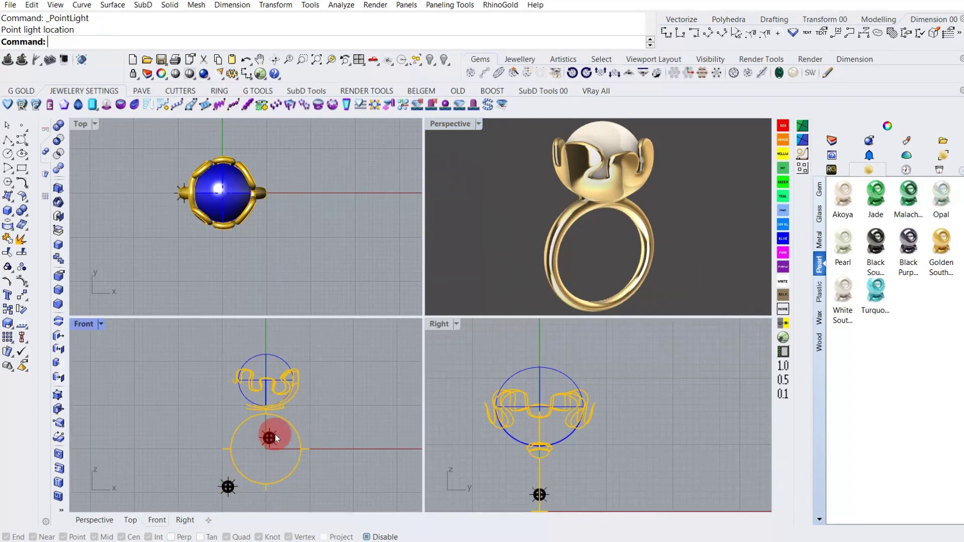
right_click(252, 391)
left_click(231, 340)
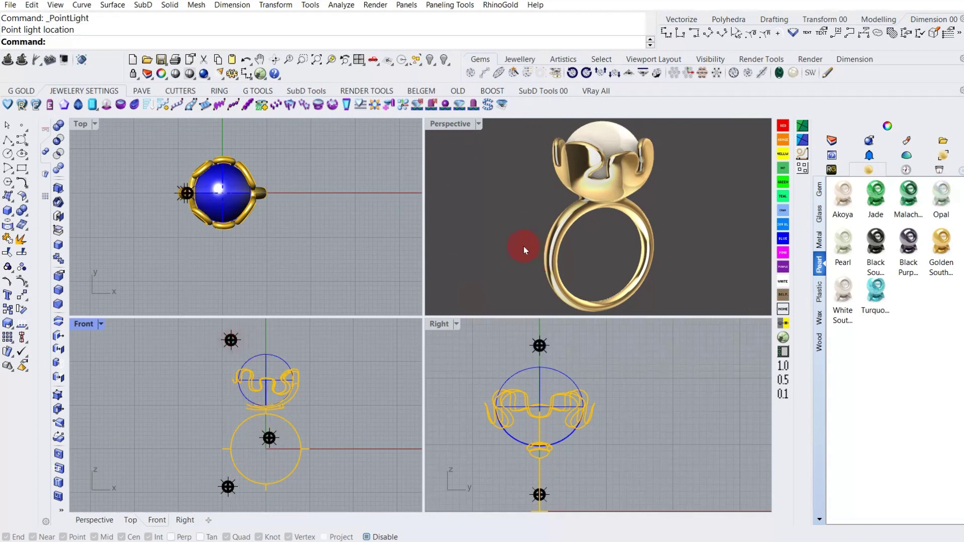
mouse_move(524, 250)
right_mouse_down()
mouse_move(594, 235)
mouse_move(552, 251)
right_mouse_up()
Add point lights left of the band and right of the pearl, undoing one misplaced light
right_click(329, 428)
left_click(207, 447)
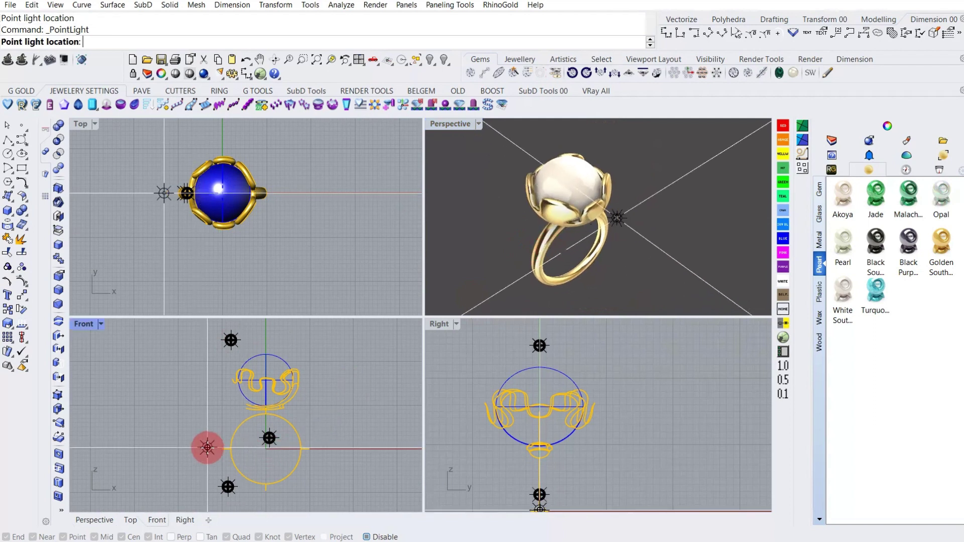
right_click_drag(616, 225, 613, 229)
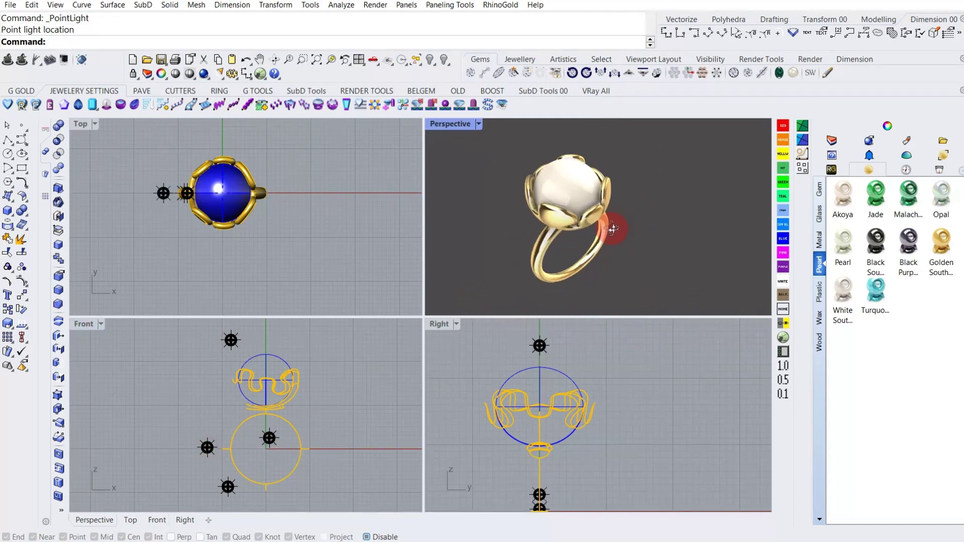
left_click(339, 378)
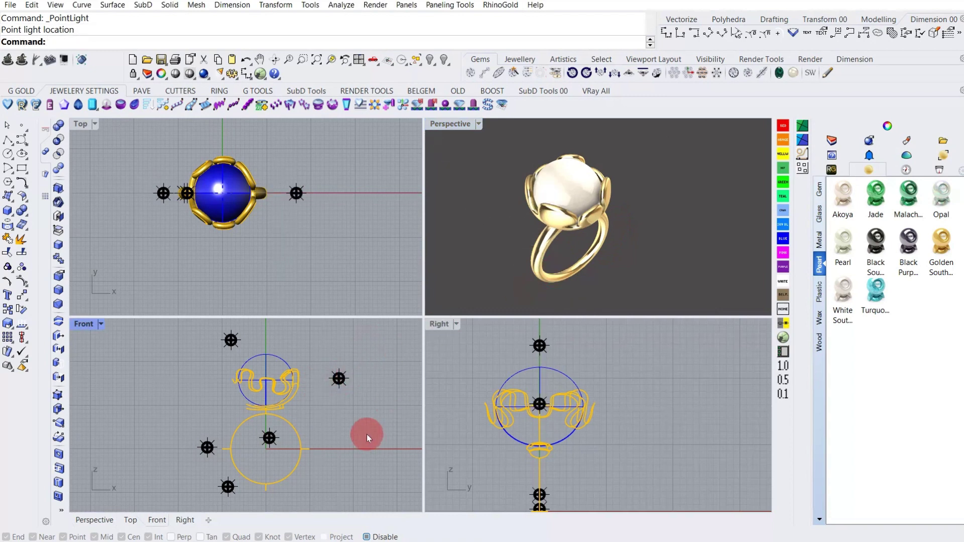
key("ctrl+z")
key("Return")
left_click(346, 449)
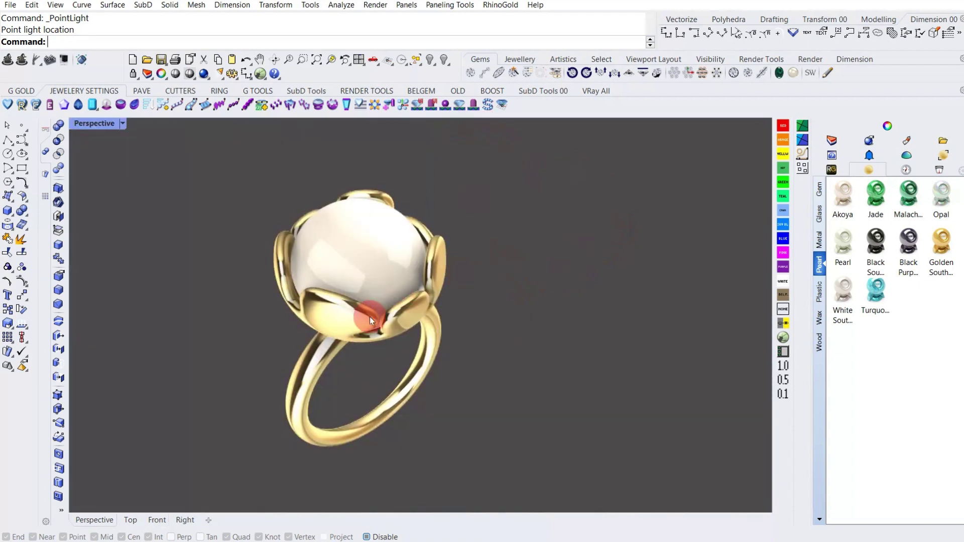
mouse_move(442, 251)
right_mouse_down()
mouse_move(495, 282)
mouse_move(414, 224)
mouse_move(323, 271)
mouse_move(442, 344)
mouse_move(510, 278)
mouse_move(472, 309)
right_mouse_up()
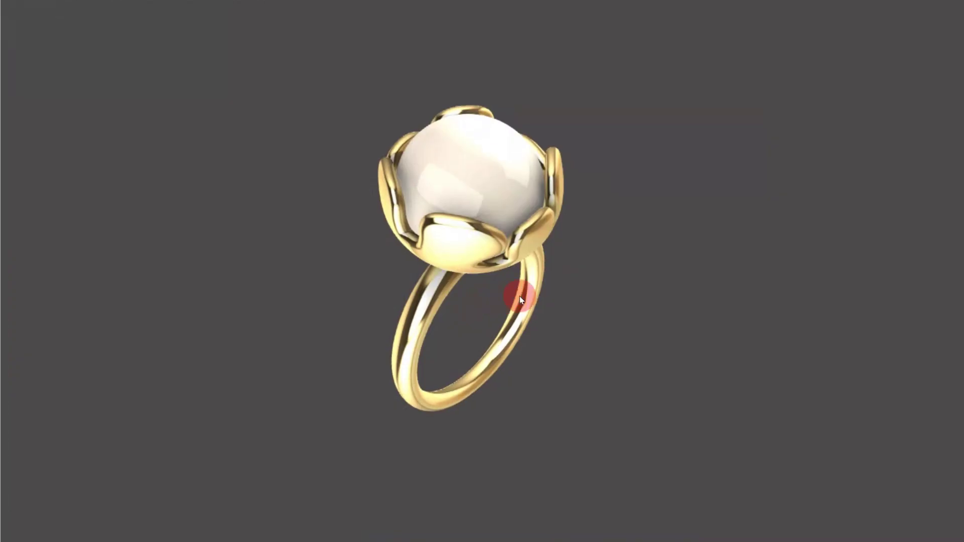
Orbit, zoom and pan the full-screen ring to a tilted three-quarter view, then open View Capture settings
mouse_move(512, 323)
right_mouse_down()
mouse_move(465, 243)
mouse_move(491, 251)
mouse_move(549, 243)
mouse_move(408, 237)
mouse_move(378, 271)
mouse_move(430, 336)
mouse_move(549, 317)
mouse_move(544, 273)
mouse_move(536, 276)
mouse_move(512, 223)
mouse_move(429, 236)
mouse_move(549, 323)
mouse_move(432, 239)
mouse_move(397, 336)
mouse_move(464, 392)
mouse_move(603, 396)
mouse_move(706, 329)
mouse_move(743, 243)
mouse_move(582, 234)
mouse_move(564, 303)
mouse_move(561, 258)
right_mouse_up()
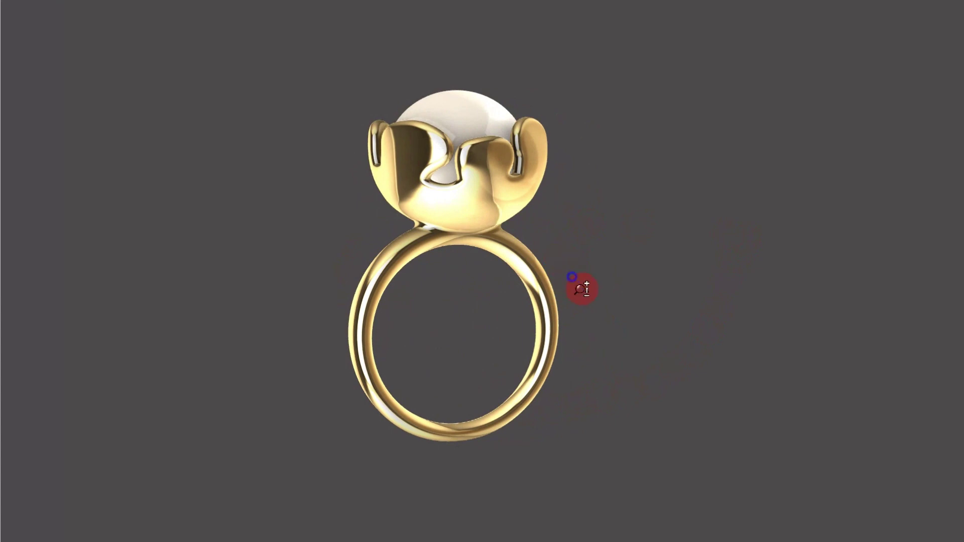
scroll(577, 276, "down", 2)
scroll(572, 252, "up", 3)
scroll(603, 271, "up", 3)
scroll(609, 284, "up", 2)
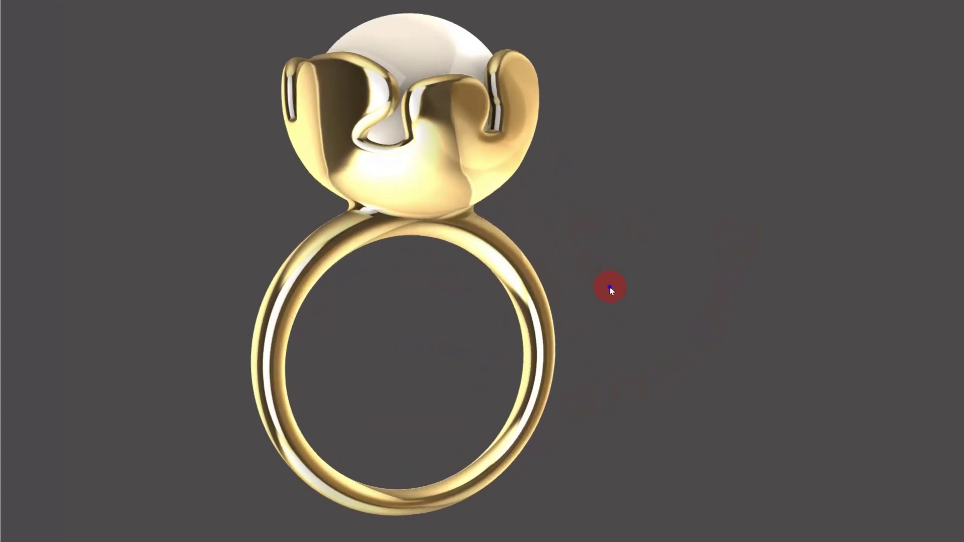
right_click_drag(610, 288, 661, 306, "shift")
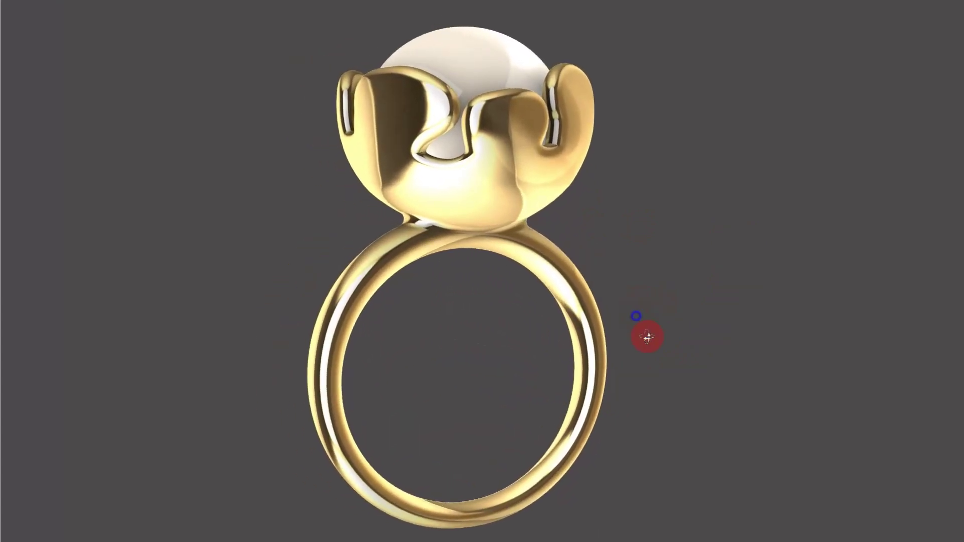
mouse_move(647, 337)
right_mouse_down()
mouse_move(633, 338)
mouse_move(637, 346)
mouse_move(643, 334)
right_mouse_up()
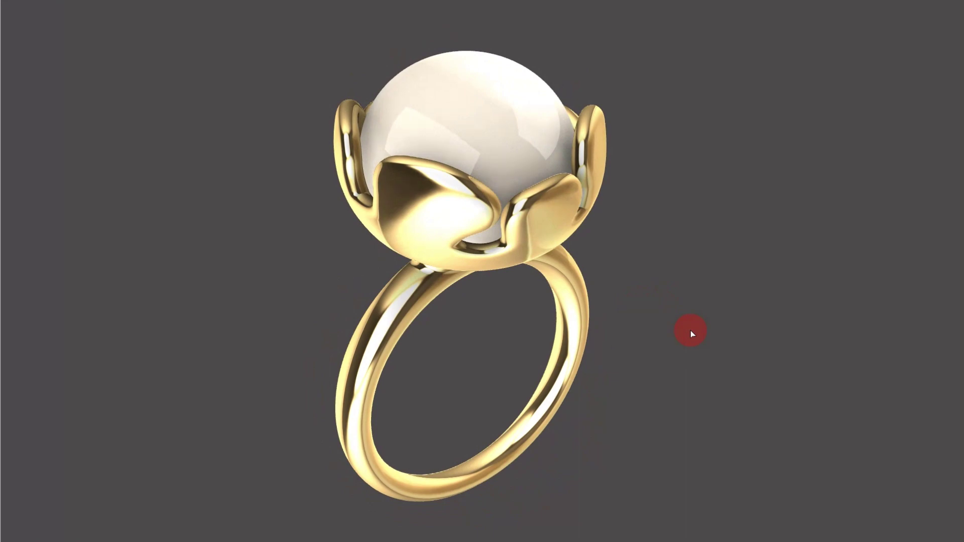
key("Return")
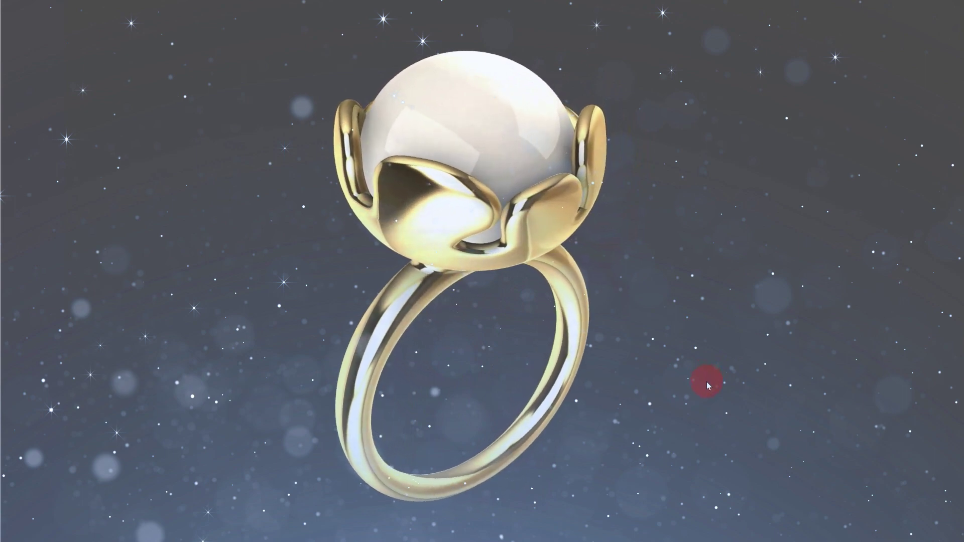
mouse_move(706, 381)
left_mouse_down()
mouse_move(676, 287)
mouse_move(635, 294)
mouse_move(680, 376)
mouse_move(704, 374)
mouse_move(723, 316)
mouse_move(716, 330)
left_mouse_up()
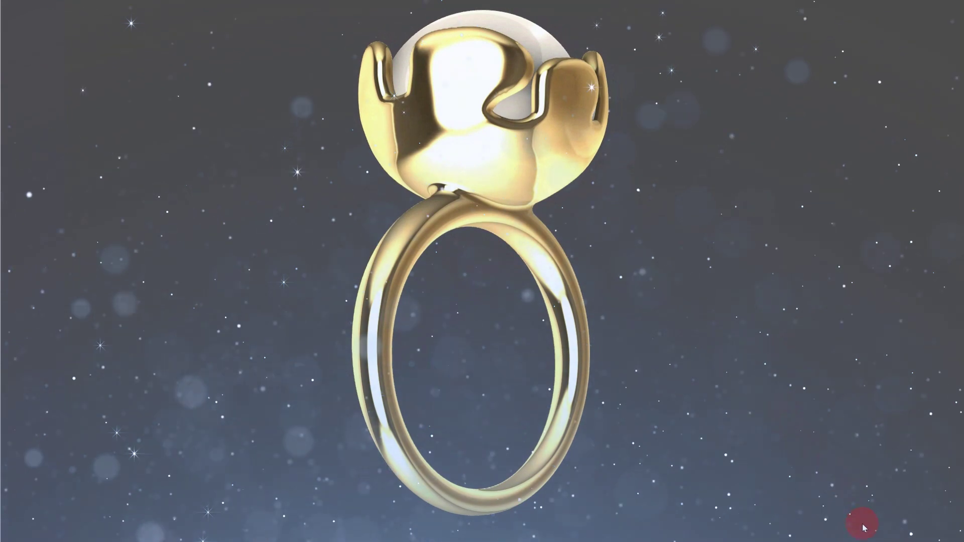
mouse_move(725, 360)
left_mouse_down()
mouse_move(684, 427)
mouse_move(716, 426)
mouse_move(725, 437)
mouse_move(590, 402)
mouse_move(604, 397)
mouse_move(585, 344)
mouse_move(538, 435)
mouse_move(624, 447)
mouse_move(731, 419)
mouse_move(771, 393)
mouse_move(589, 420)
left_mouse_up()
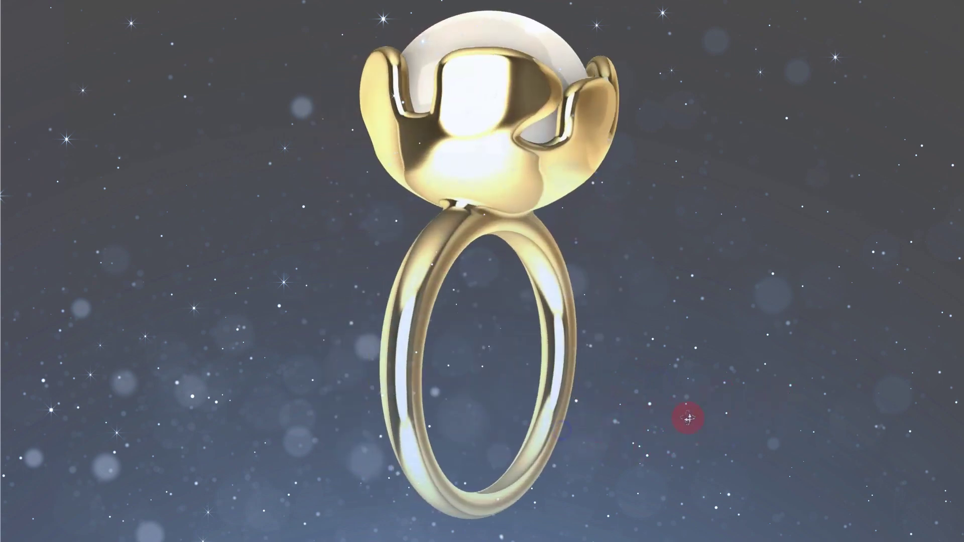
mouse_move(688, 418)
left_mouse_down()
mouse_move(490, 416)
mouse_move(650, 415)
mouse_move(499, 401)
mouse_move(415, 422)
mouse_move(441, 420)
left_mouse_up()
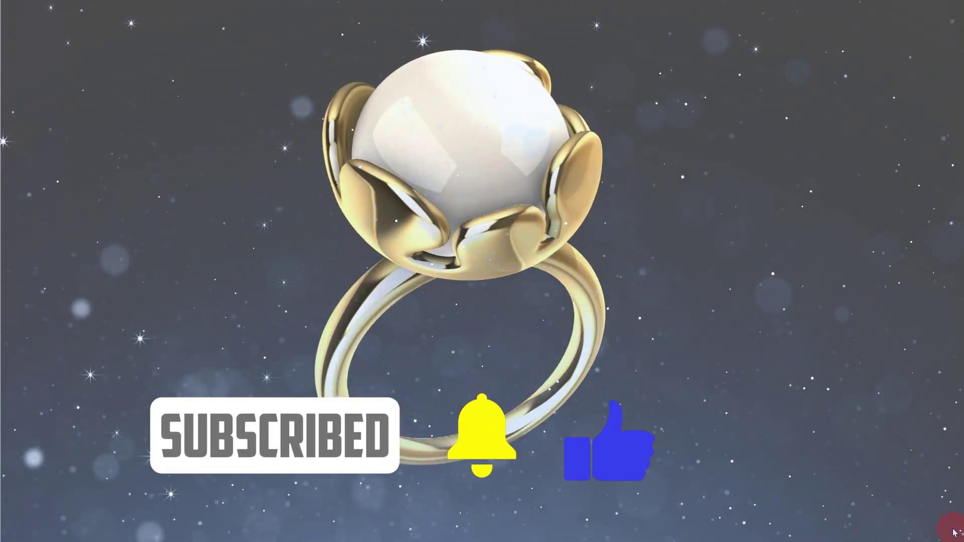